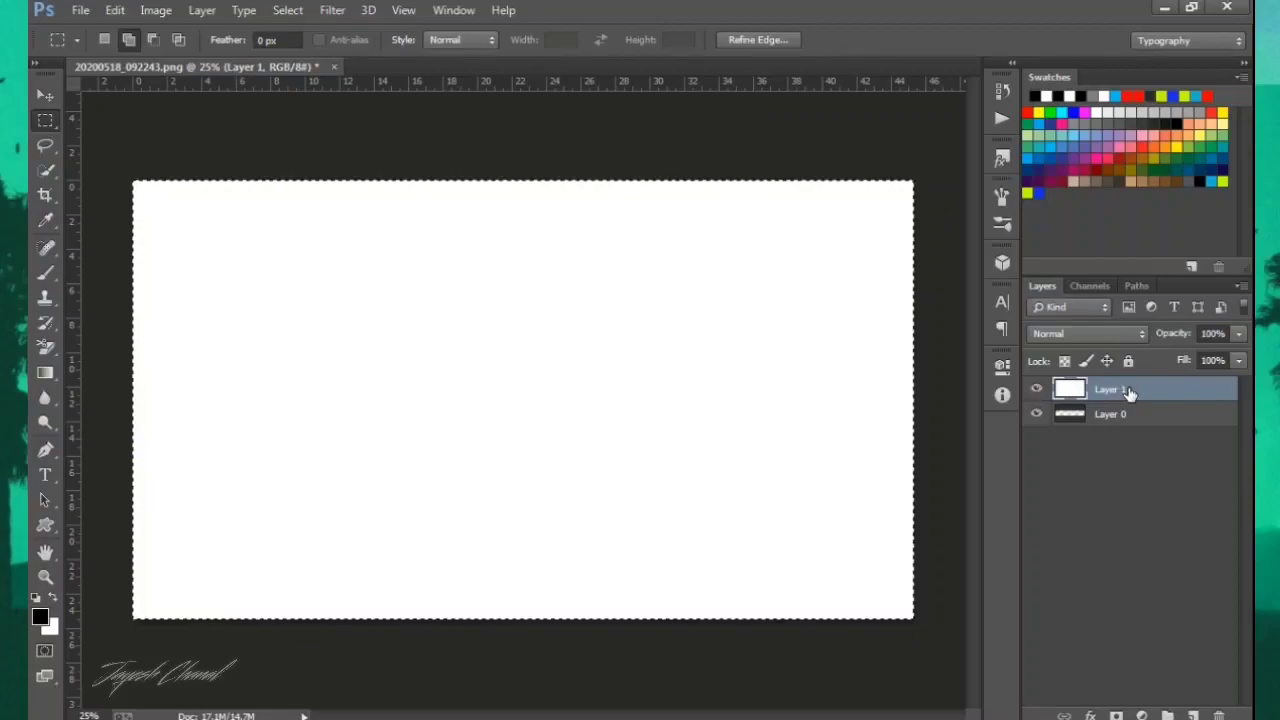
# Fill Layer 1 with the black foreground colour, move it beneath Layer 0 and clear the selection.
pyautogui.hotkey('alt', 'BackSpace')
pyautogui.moveTo(1127, 392); pyautogui.dragTo(1115, 417)
pyautogui.click(921, 345)
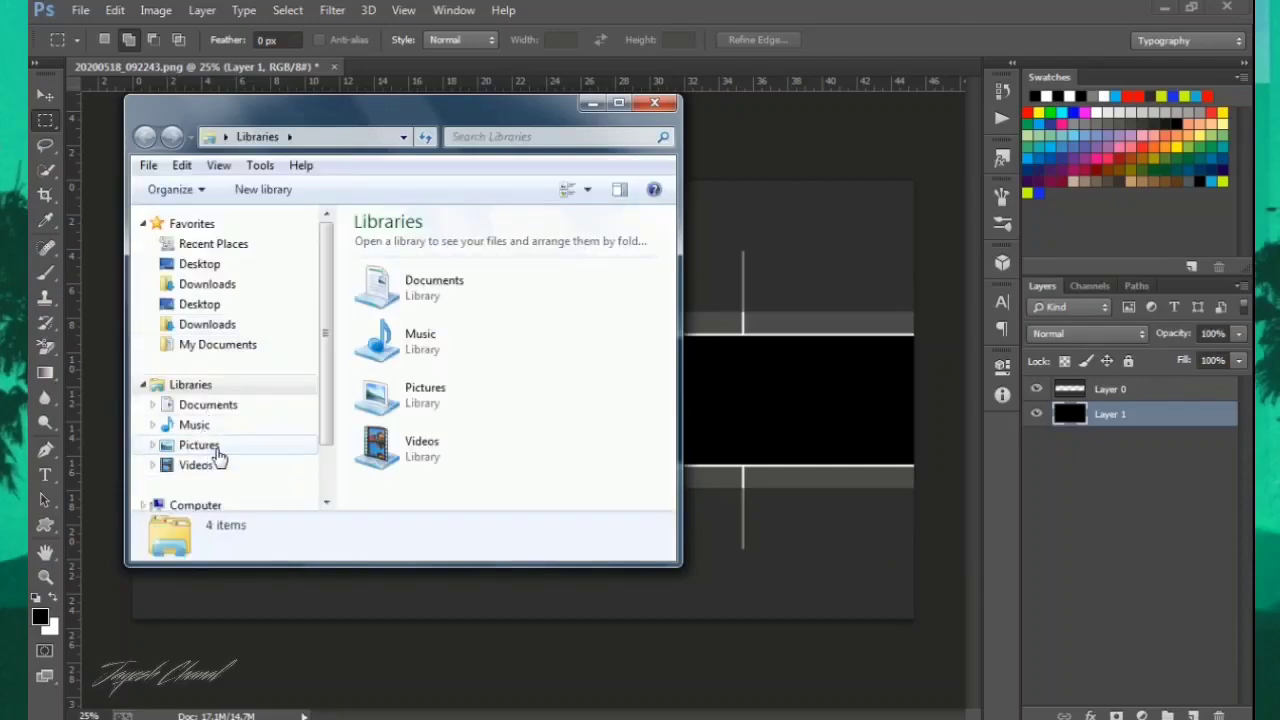
# Place the image stocks Amlit_11 from the Ignite pack's stocks folder into the banner document, between Layer 0 and Layer 1.
pyautogui.click(216, 448)
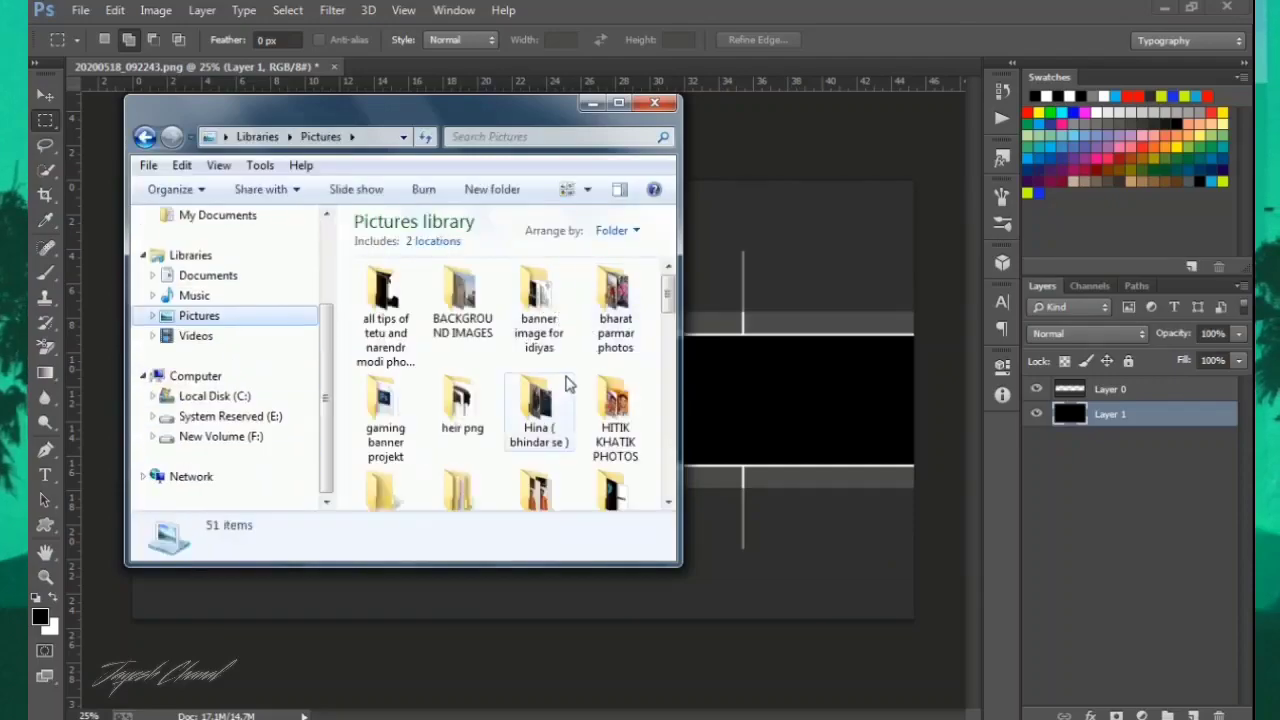
pyautogui.scroll(-3, 470, 295)
pyautogui.click(386, 362)
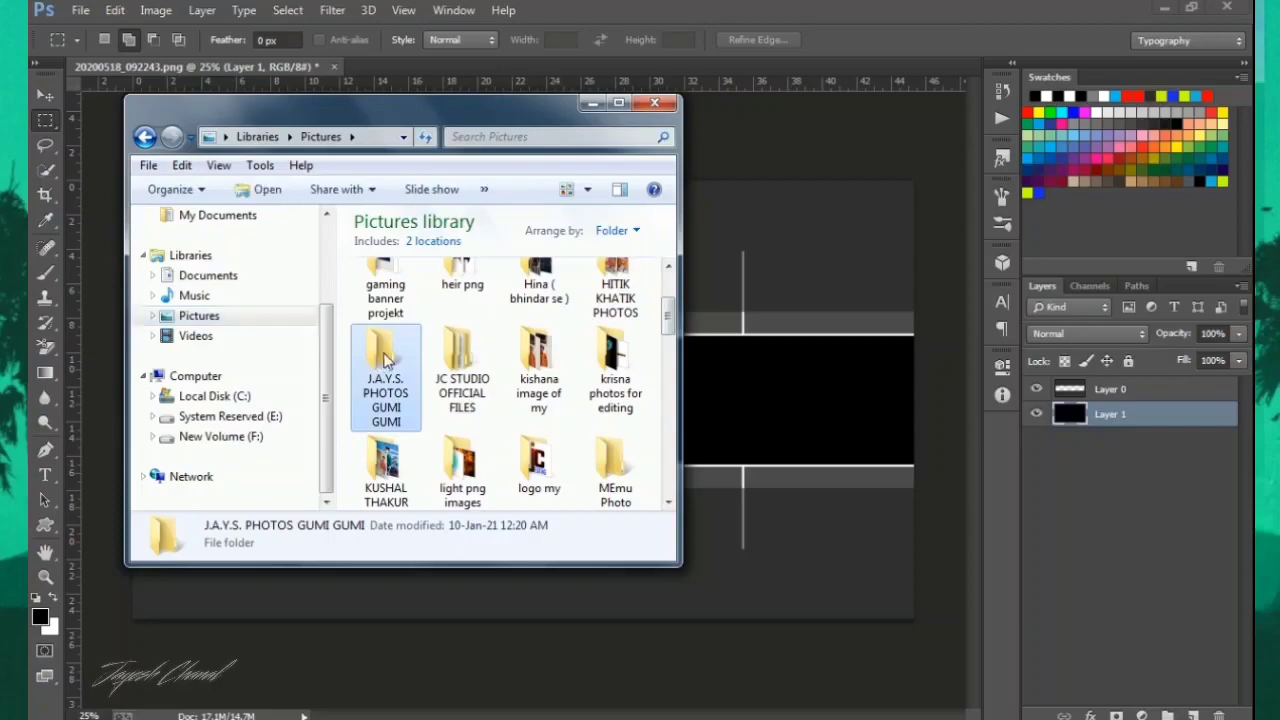
pyautogui.doubleClick(455, 355)
pyautogui.doubleClick(390, 300)
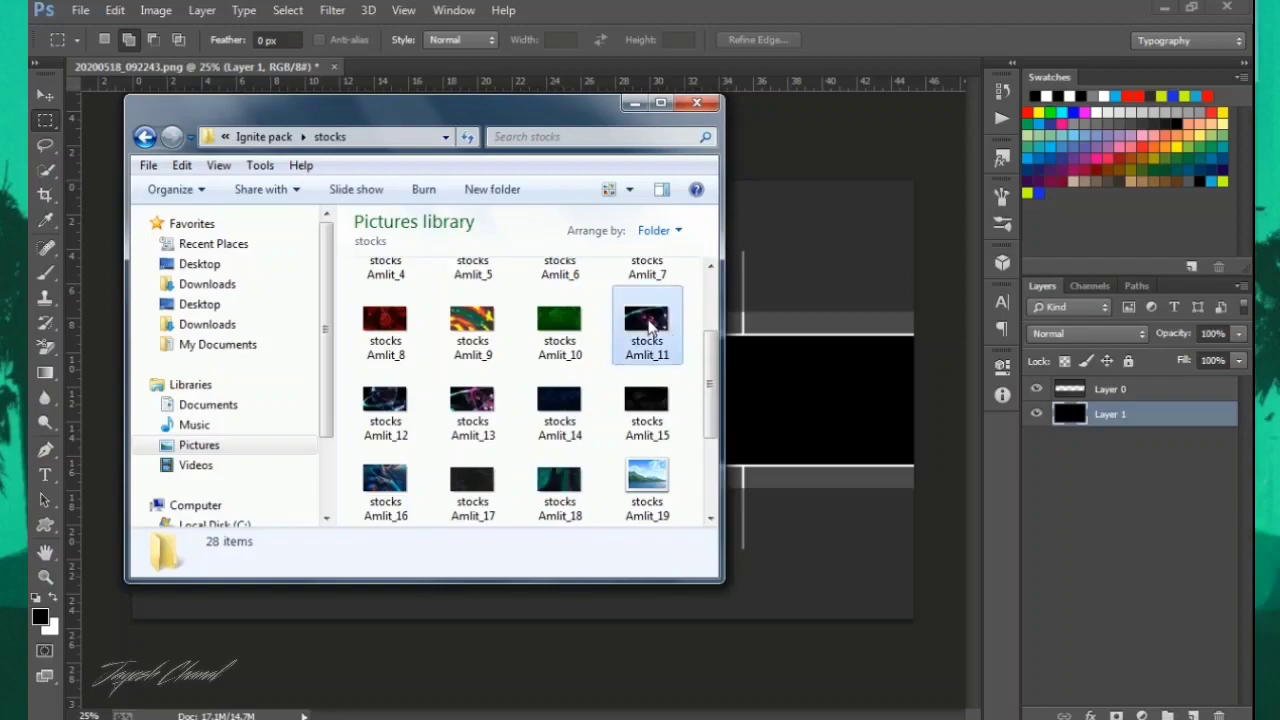
pyautogui.click(801, 416)
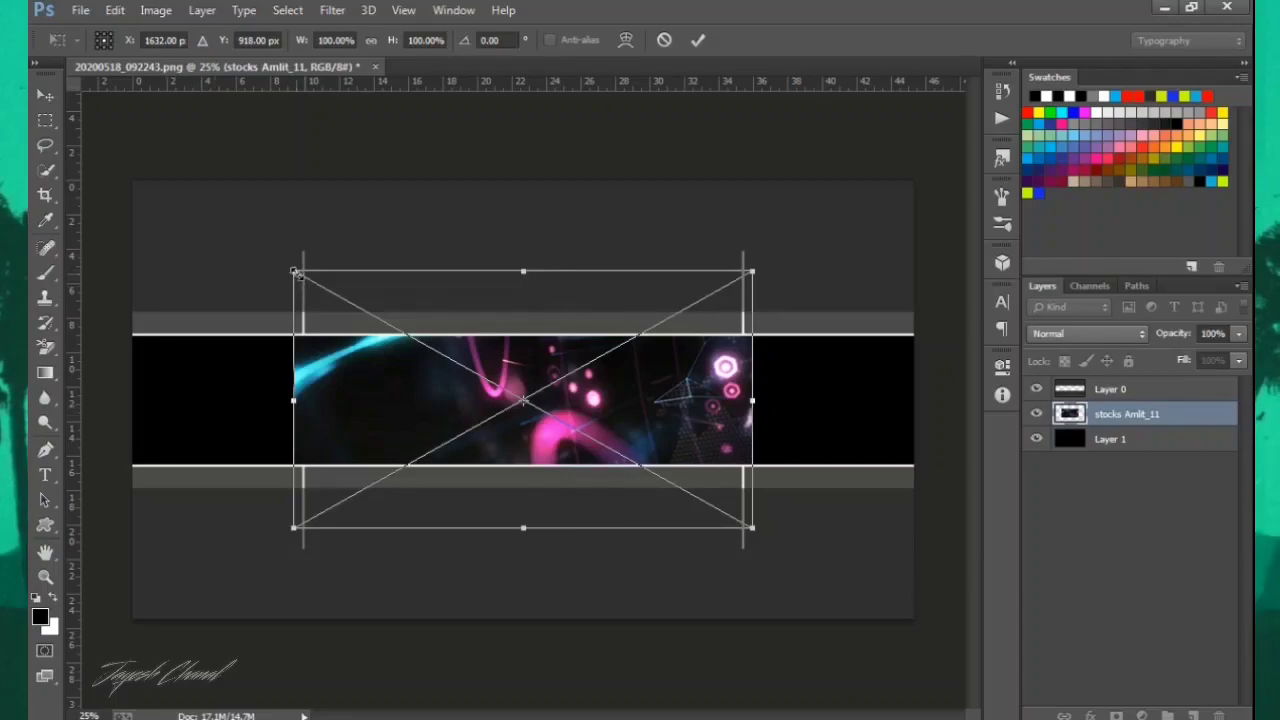
# Scale the placed stocks Amlit_11 image to about 174% so it covers the whole canvas, and commit the placement.
pyautogui.moveTo(296, 271); pyautogui.dragTo(36, 199)
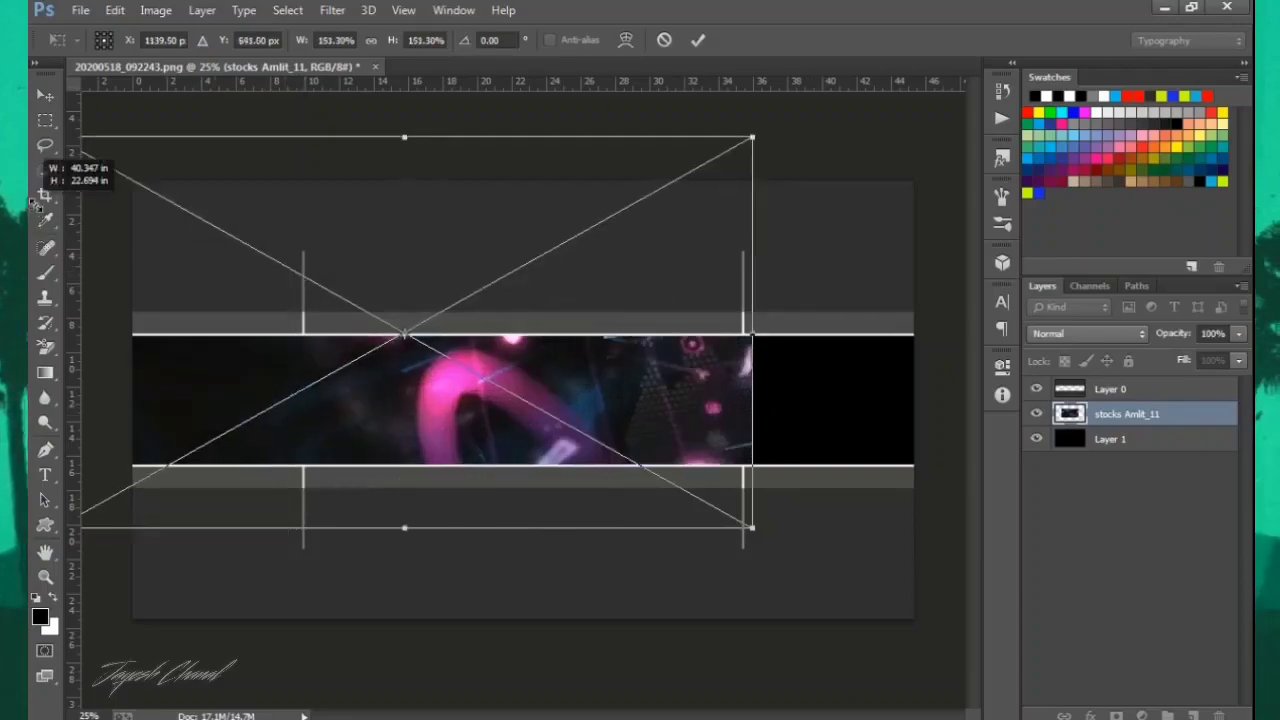
pyautogui.moveTo(756, 531); pyautogui.dragTo(946, 578)
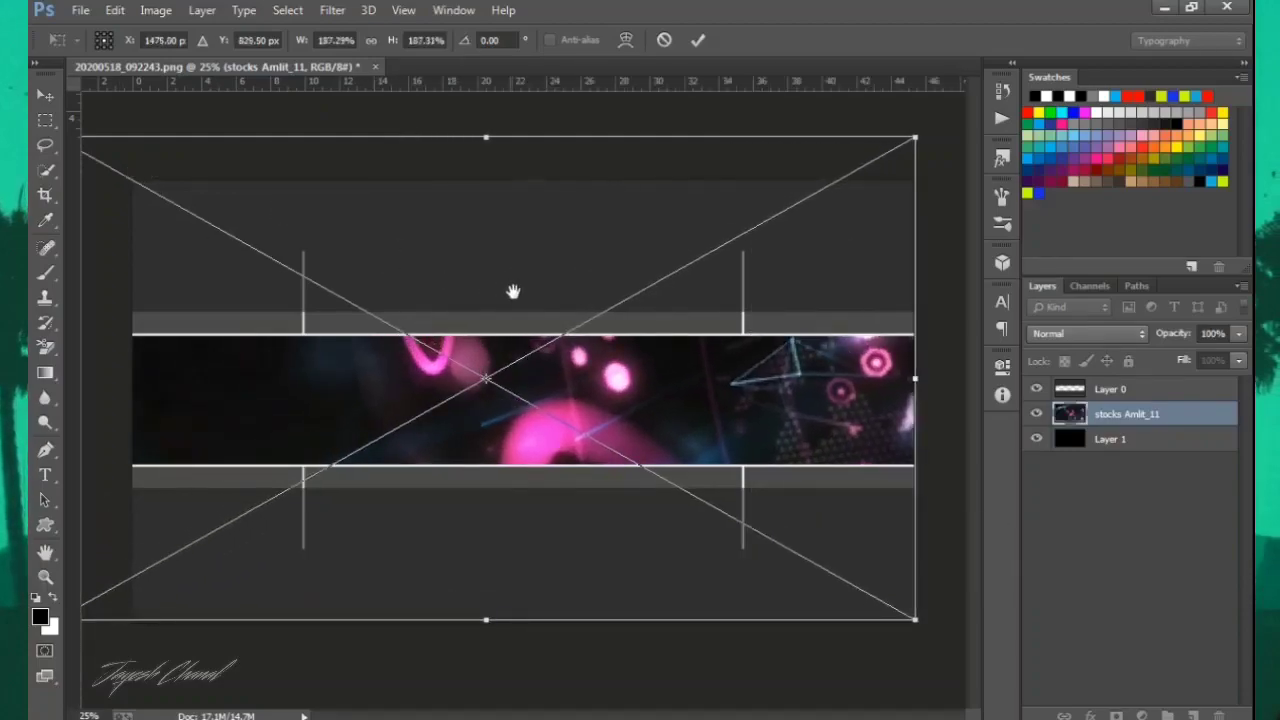
pyautogui.moveTo(390, 267); pyautogui.dragTo(442, 284)
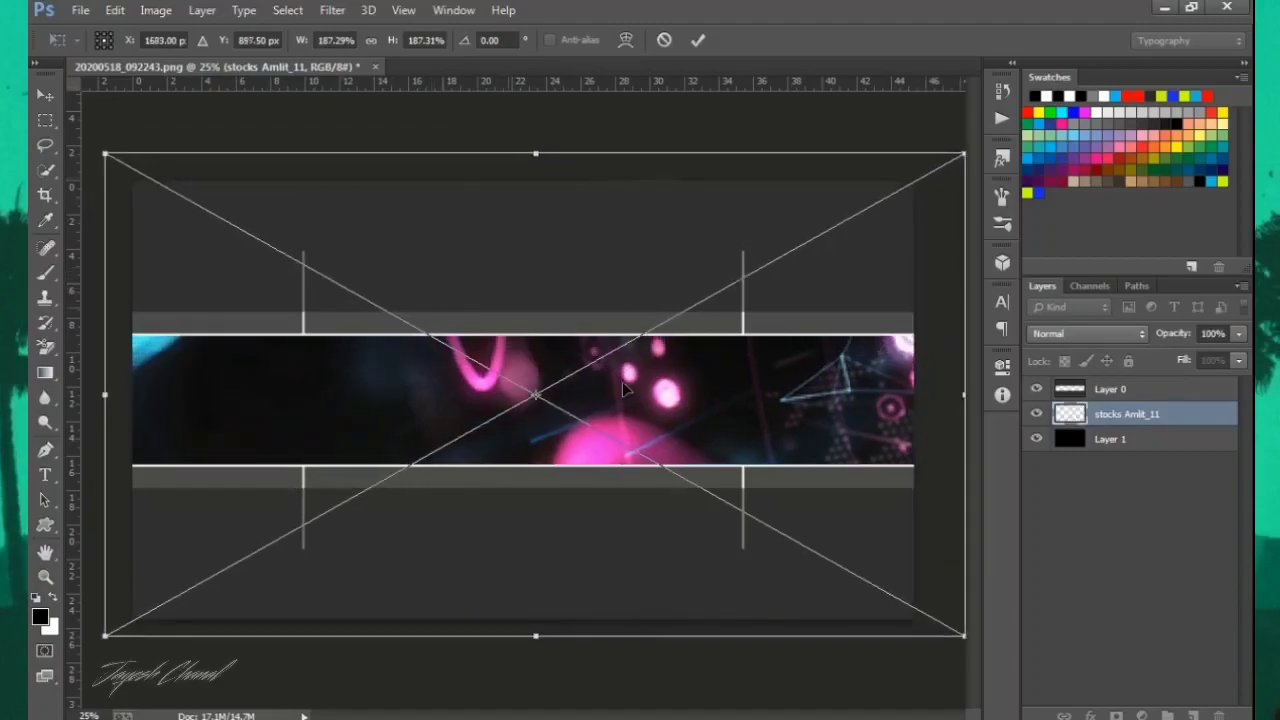
pyautogui.moveTo(922, 601)
pyautogui.mouseDown()
pyautogui.moveTo(900, 586)
pyautogui.moveTo(941, 586)
pyautogui.mouseUp()
pyautogui.moveTo(107, 157); pyautogui.dragTo(128, 166)
pyautogui.moveTo(604, 362); pyautogui.dragTo(610, 372)
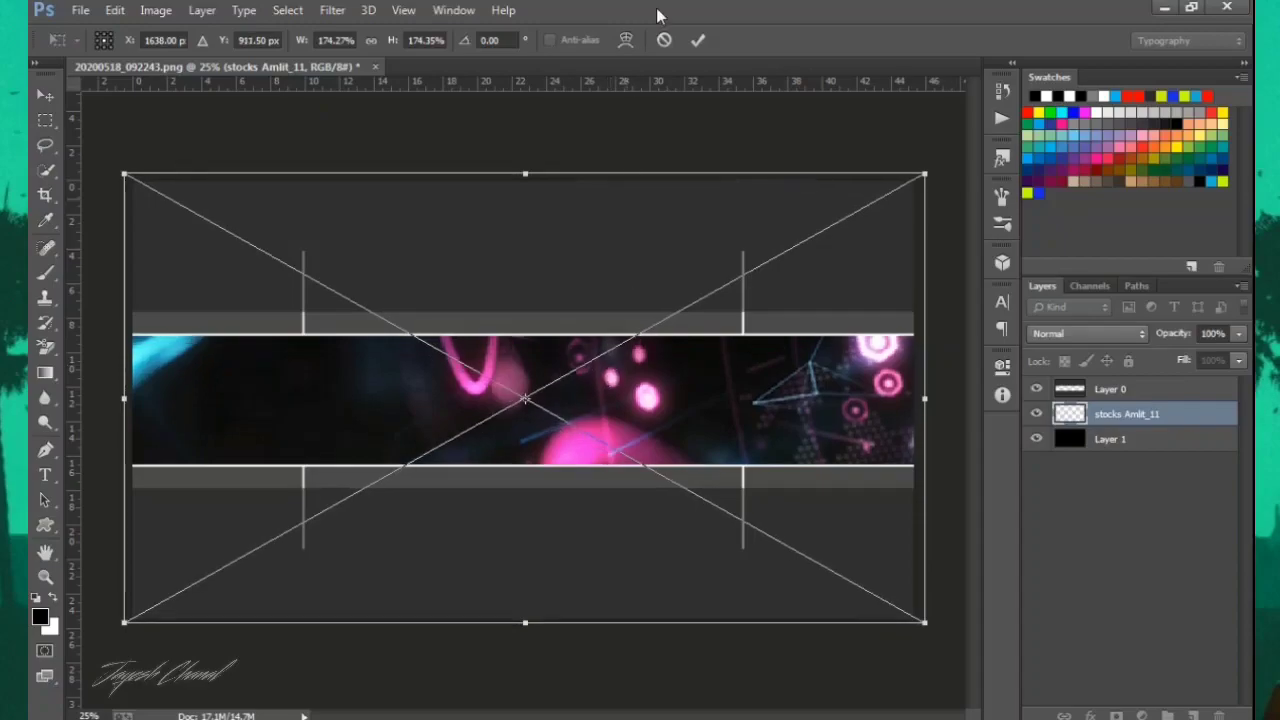
pyautogui.click(698, 42)
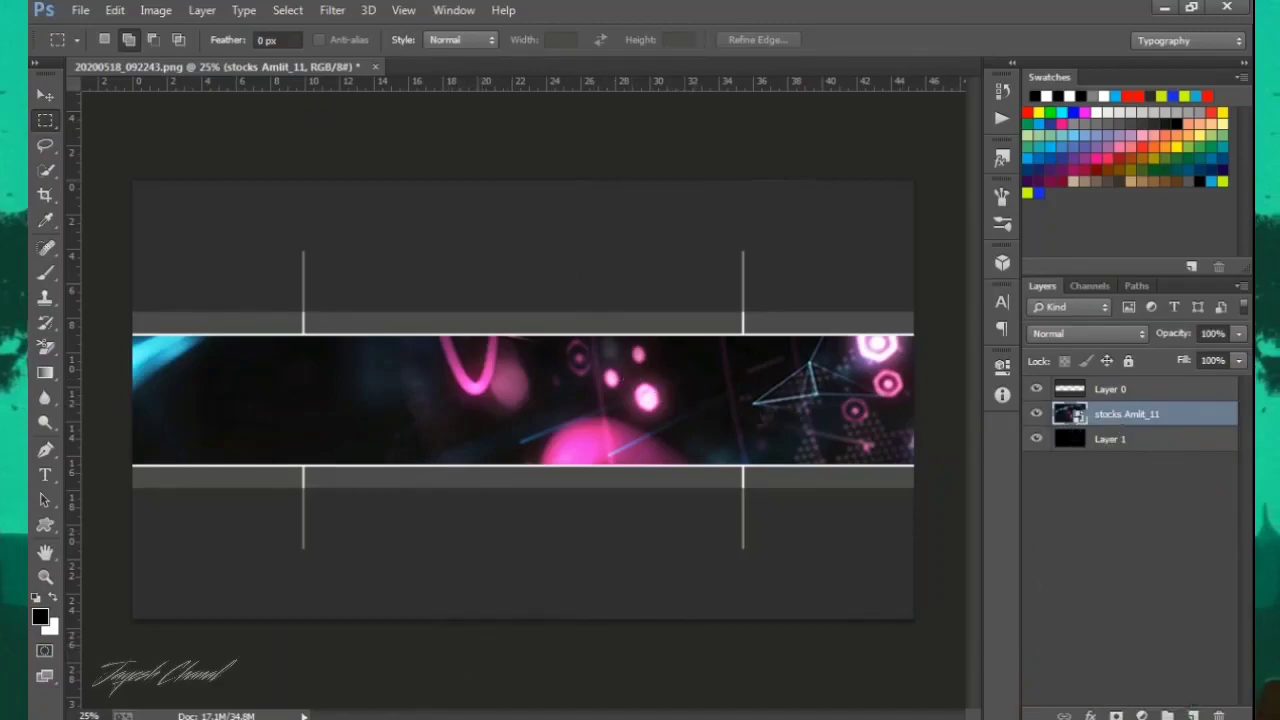
# Switch to the file browser, open the Ignite pack's Png's folder and enlarge the window.
pyautogui.click(455, 565)
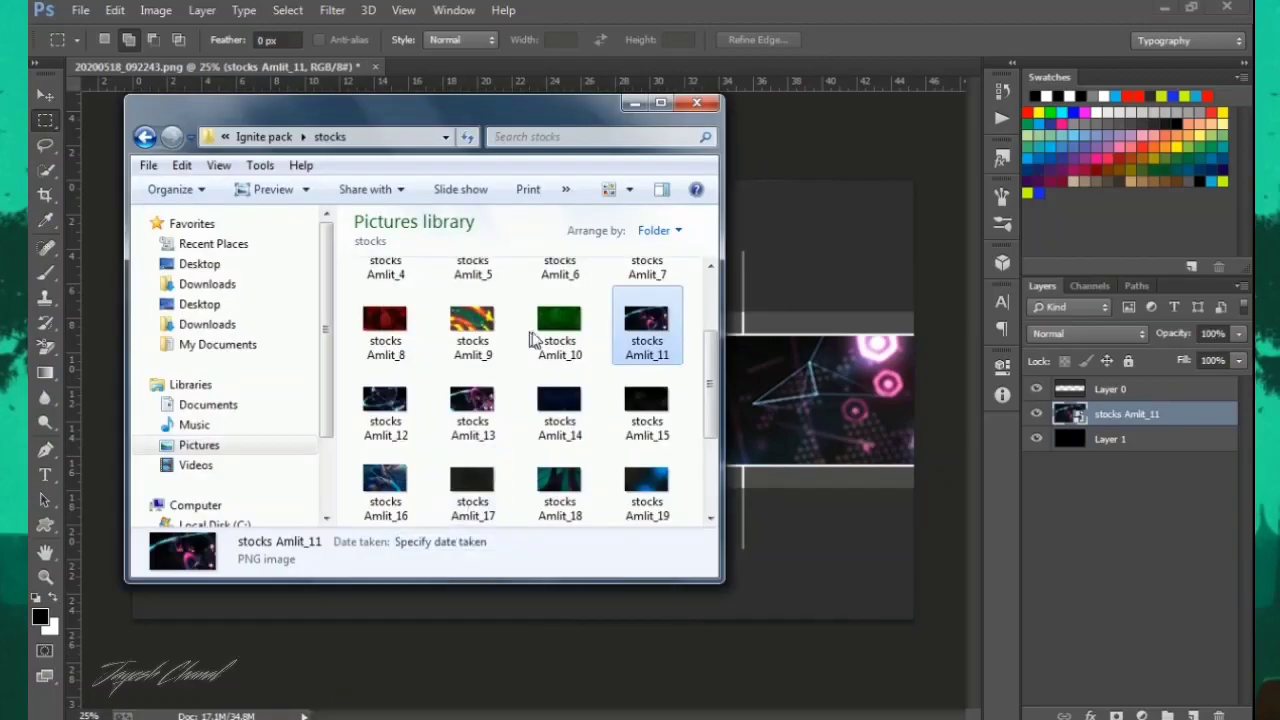
pyautogui.scroll(-3, 570, 330)
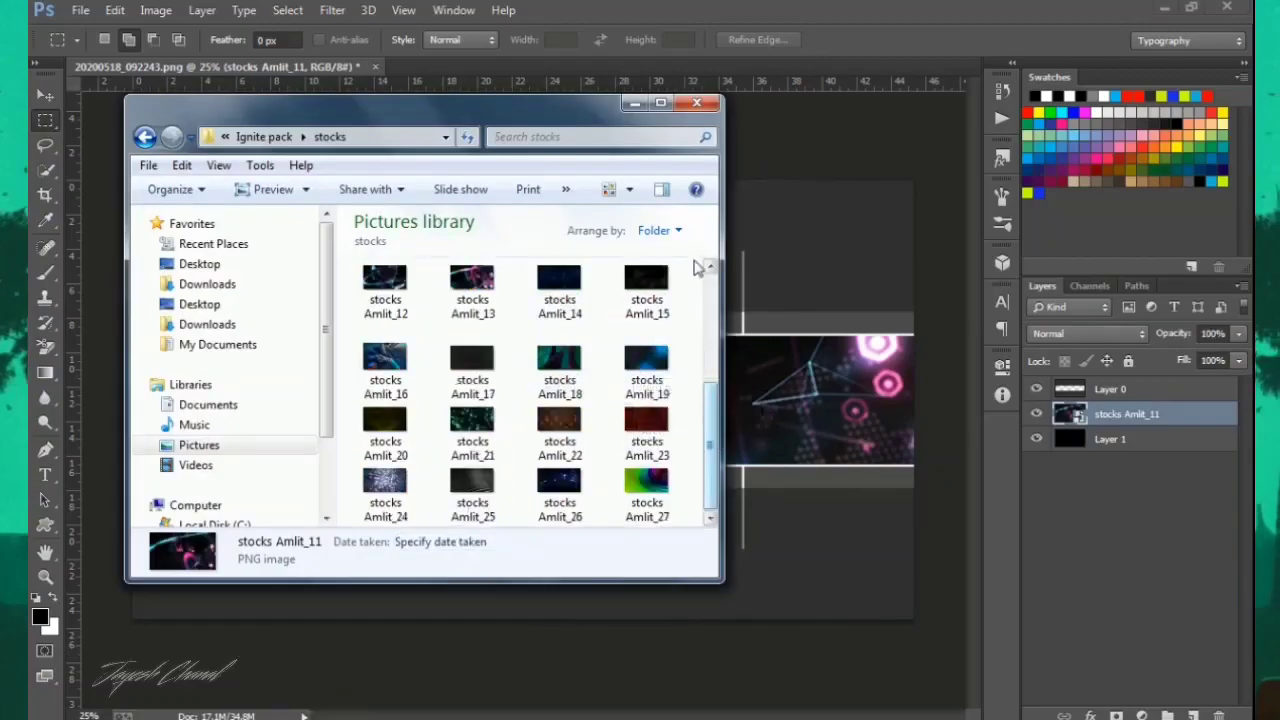
pyautogui.click(145, 137)
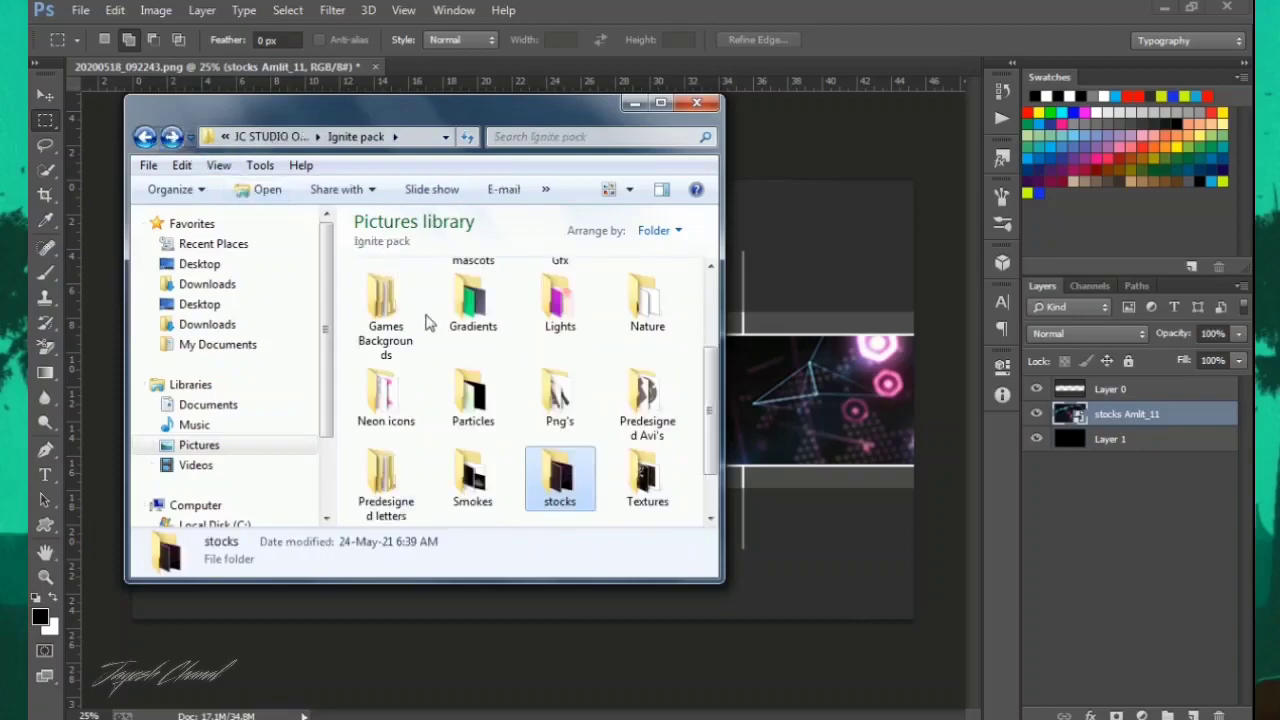
pyautogui.scroll(-1, 634, 363)
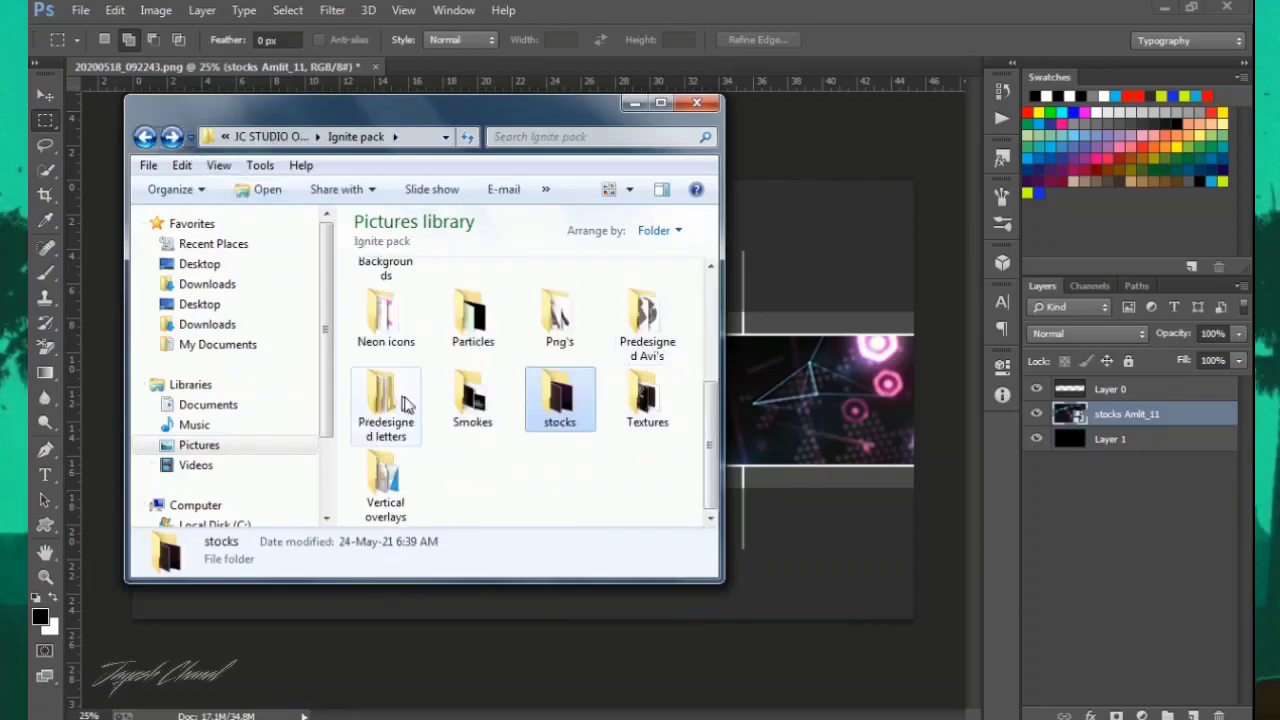
pyautogui.doubleClick(590, 332)
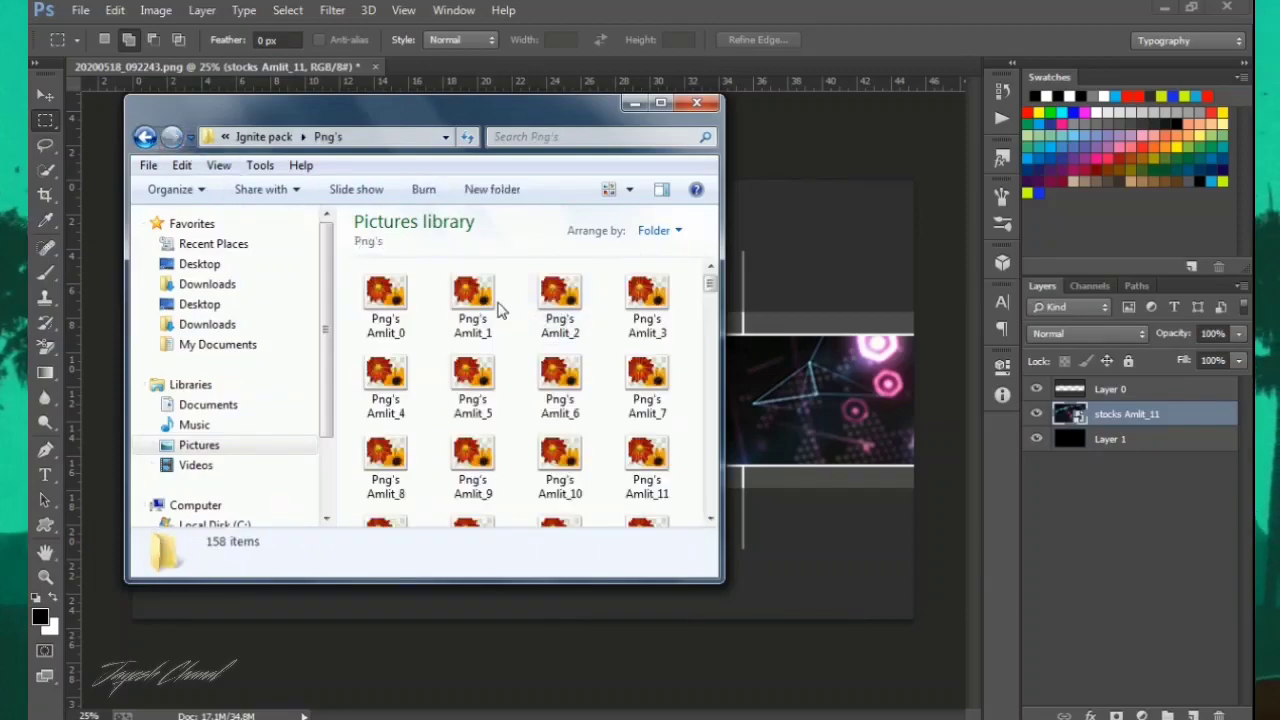
pyautogui.scroll(-3, 590, 332)
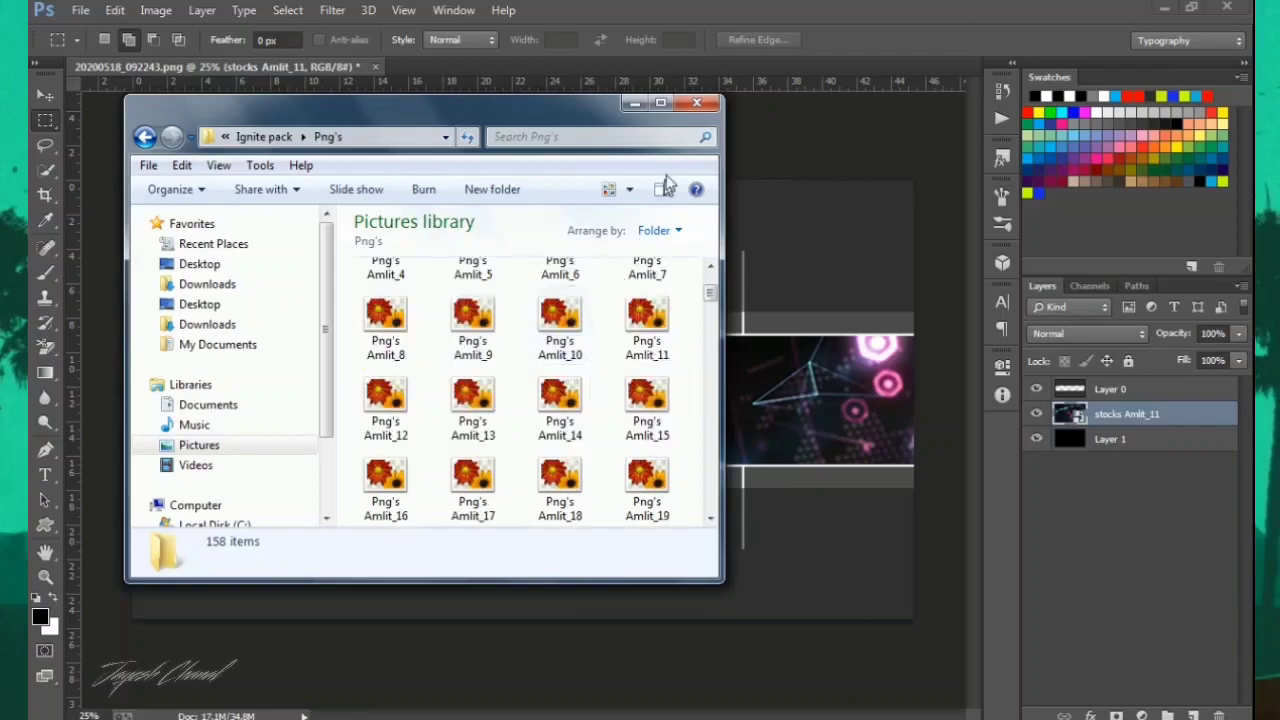
pyautogui.moveTo(778, 589); pyautogui.dragTo(840, 602)
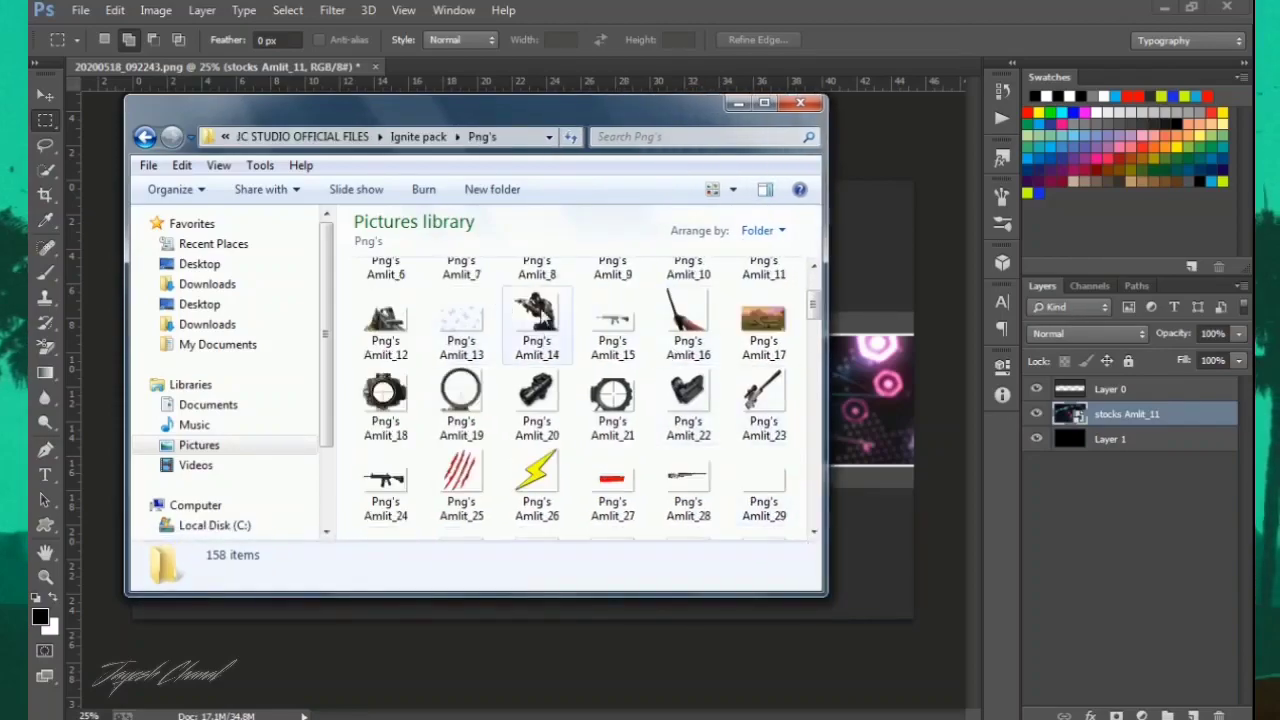
# Select the character images Png's Amlit_14, Amlit_48 and Amlit_87 together and place them into the banner document.
pyautogui.moveTo(480, 108); pyautogui.dragTo(340, 100)
pyautogui.click(400, 318)
pyautogui.scroll(-6, 607, 348)
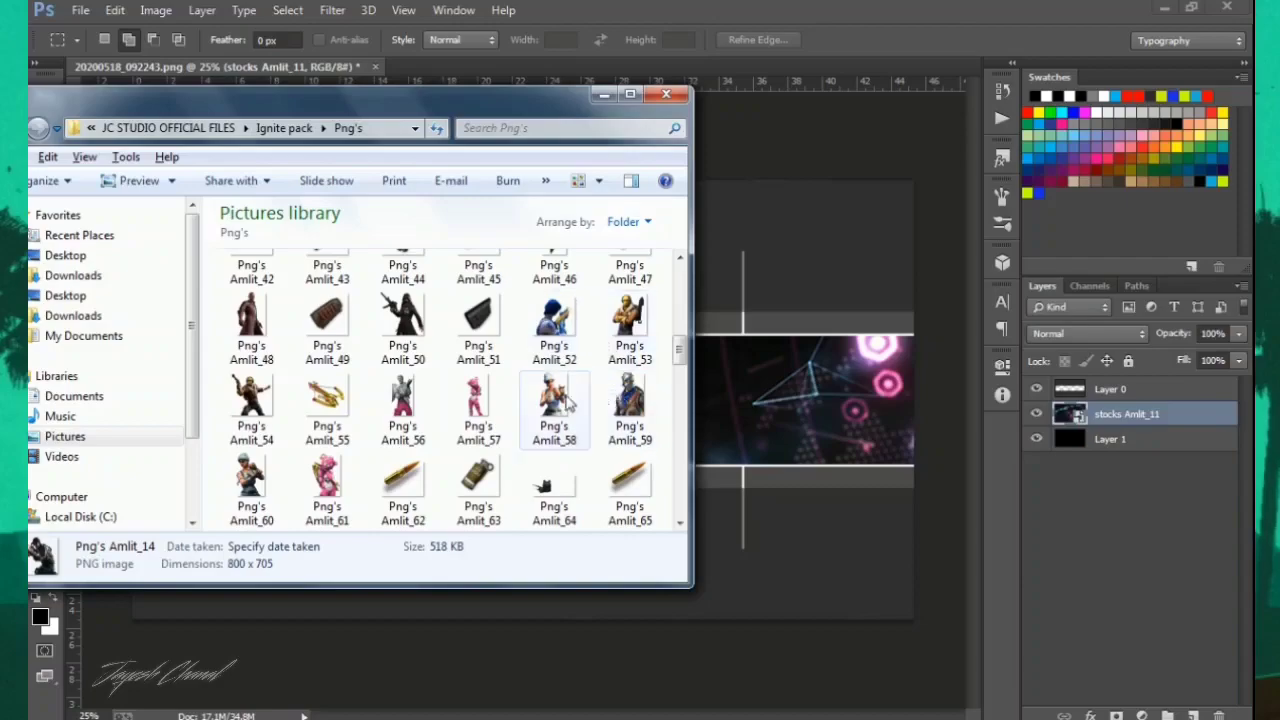
pyautogui.keyDown('ctrl'); pyautogui.click(251, 320); pyautogui.keyUp('ctrl')
pyautogui.scroll(-3, 386, 345)
pyautogui.scroll(2, 450, 350)
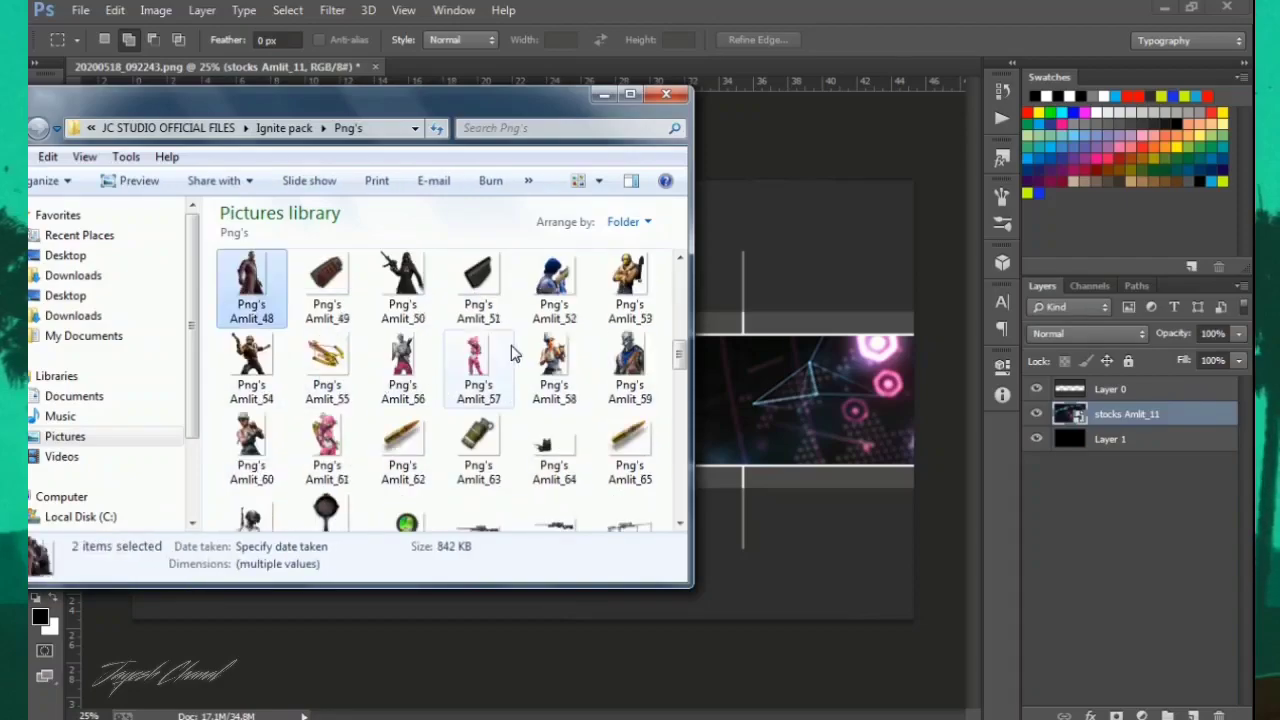
pyautogui.scroll(-5, 437, 357)
pyautogui.keyDown('ctrl'); pyautogui.click(480, 330); pyautogui.keyUp('ctrl')
pyautogui.moveTo(500, 343); pyautogui.dragTo(770, 405)
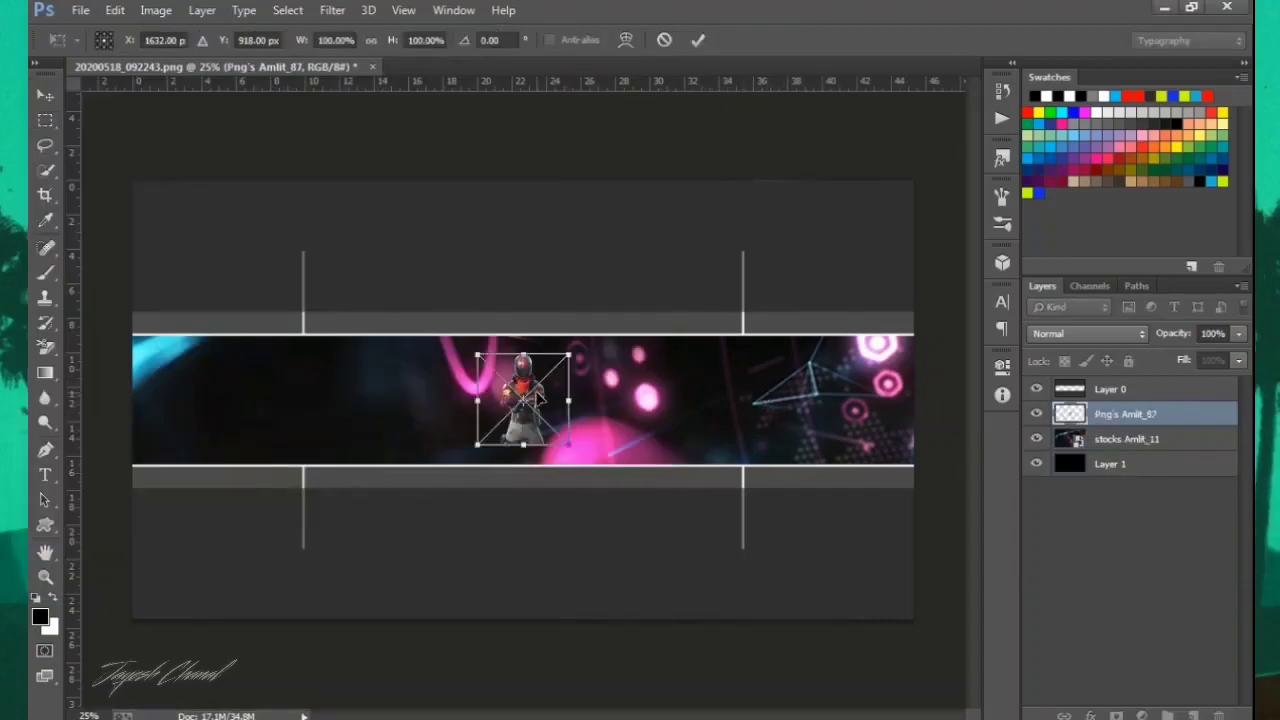
# Position the three placed character images in the right half of the banner strip and commit each placement.
pyautogui.moveTo(540, 397); pyautogui.dragTo(686, 422)
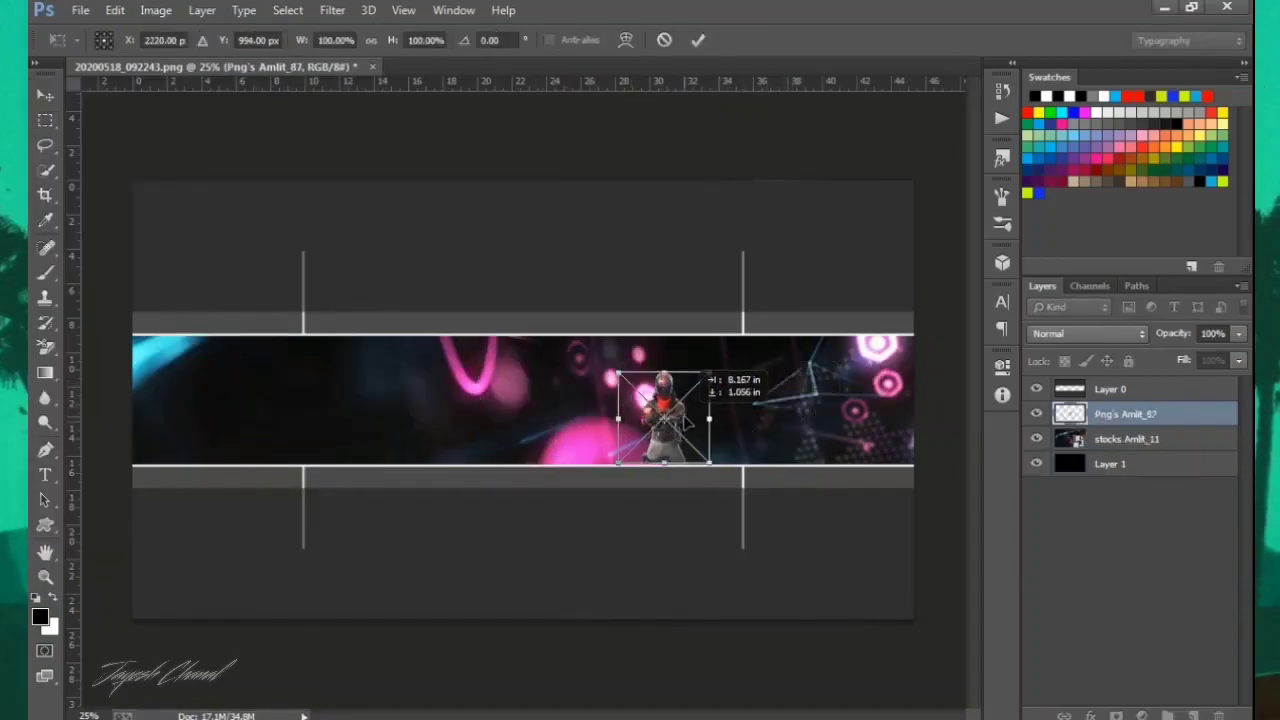
pyautogui.click(696, 42)
pyautogui.moveTo(428, 319); pyautogui.dragTo(458, 345)
pyautogui.press('Return')
pyautogui.moveTo(540, 390); pyautogui.dragTo(729, 380)
pyautogui.click(698, 40)
# Scale the rifleman Png's Amlit_14 to about 62%, position it beside the helmeted character and move its layer below Png's Amlit_87.
pyautogui.scroll(12, 770, 393)
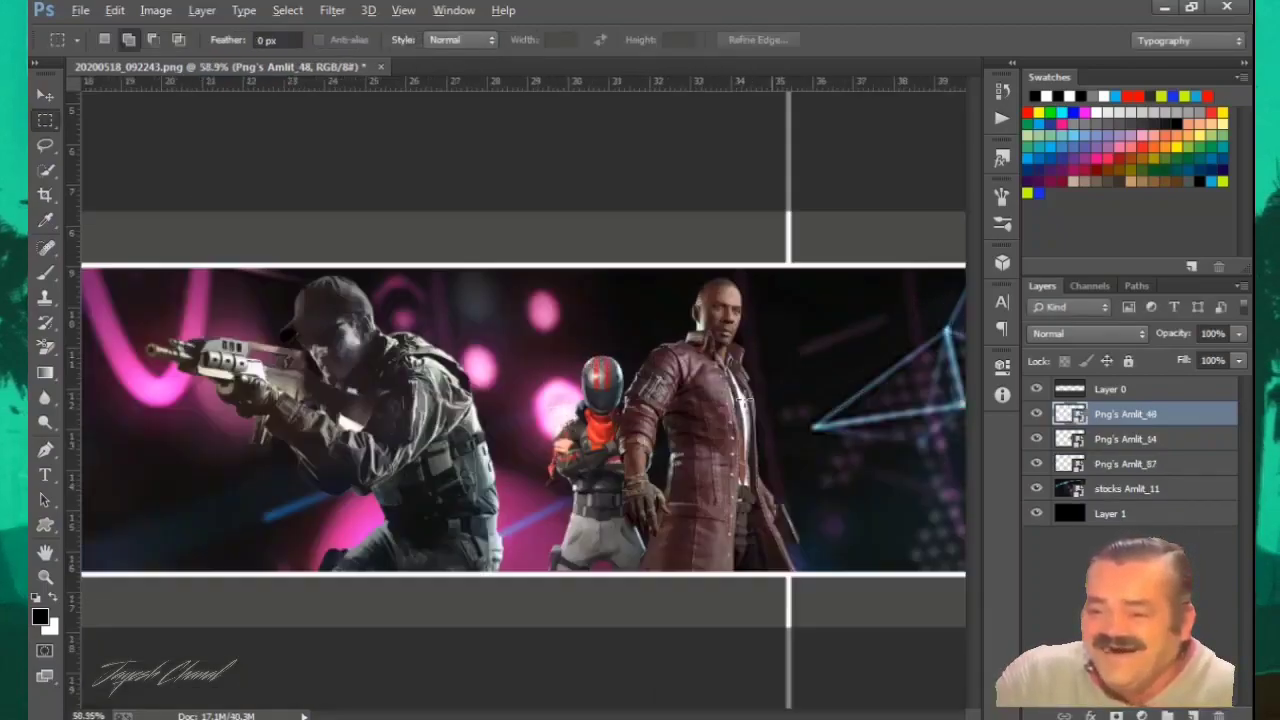
pyautogui.click(47, 93)
pyautogui.click(462, 375)
pyautogui.moveTo(312, 335); pyautogui.dragTo(650, 290)
pyautogui.hotkey('ctrl', 't')
pyautogui.moveTo(742, 187); pyautogui.dragTo(588, 318)
pyautogui.moveTo(485, 451)
pyautogui.mouseDown()
pyautogui.moveTo(432, 425)
pyautogui.moveTo(462, 461)
pyautogui.mouseUp()
pyautogui.moveTo(214, 329); pyautogui.dragTo(191, 311)
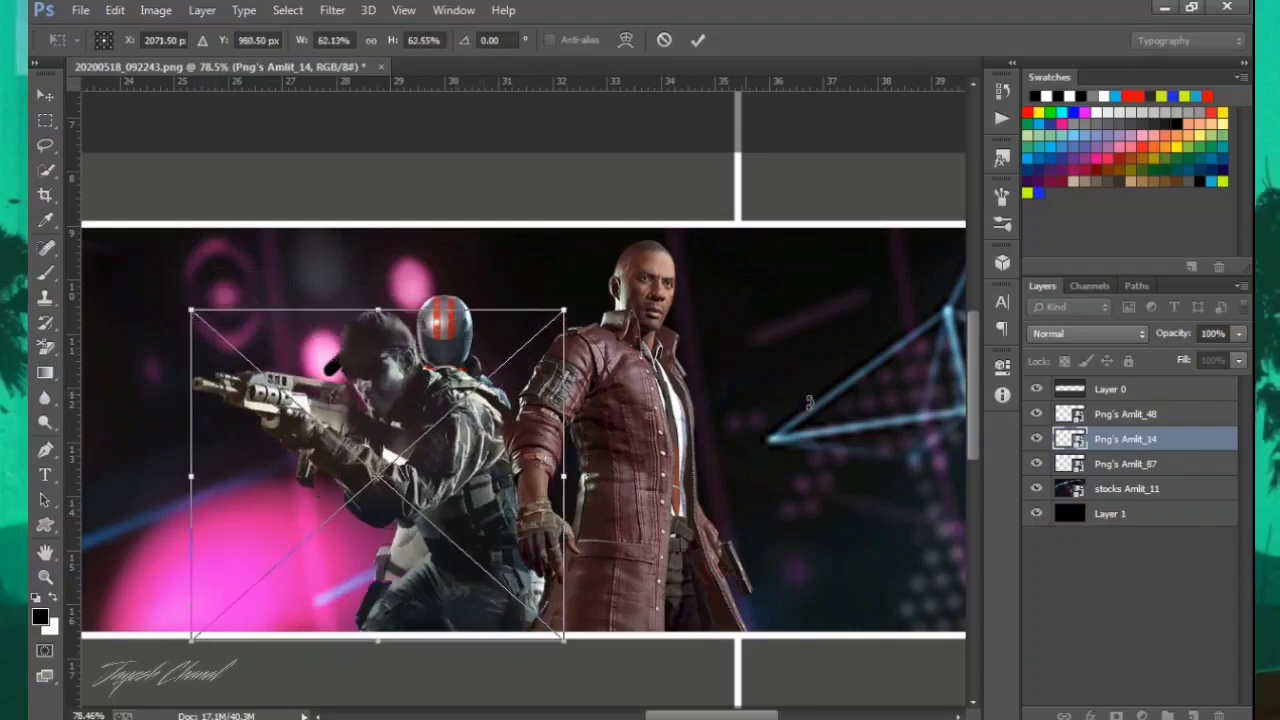
pyautogui.press('Return')
pyautogui.moveTo(1122, 439); pyautogui.dragTo(1122, 477)
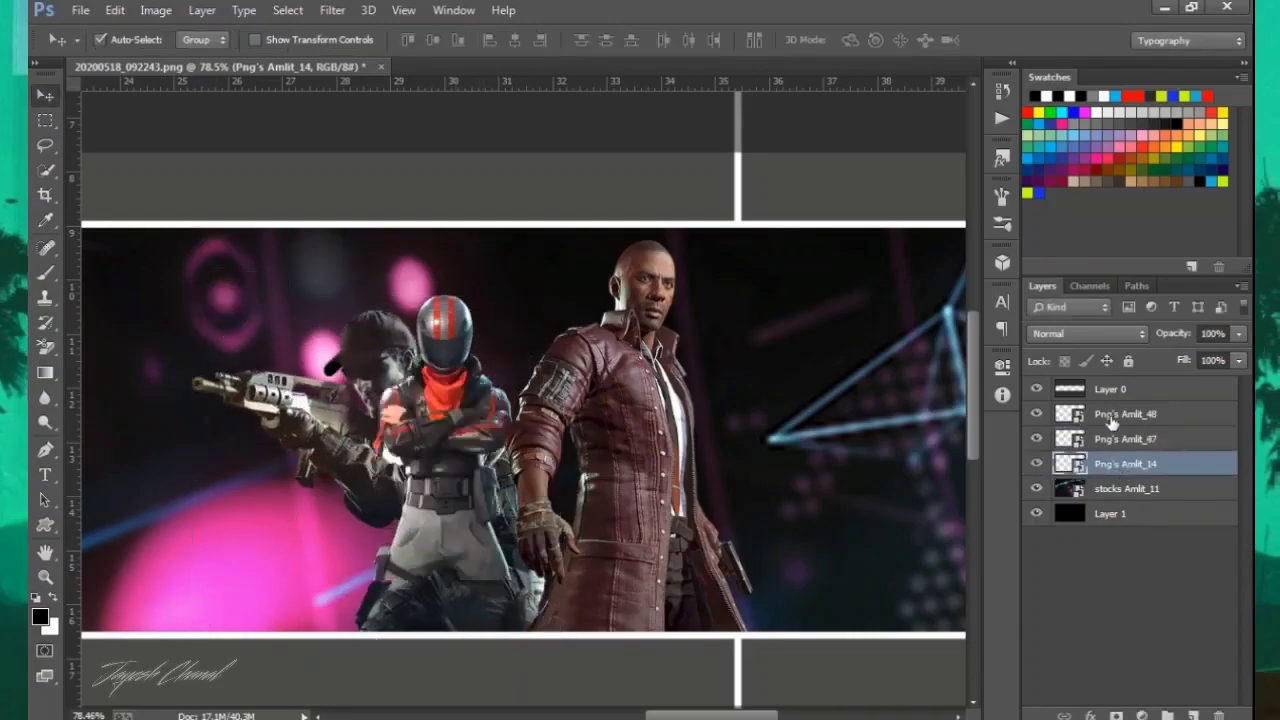
# Hide Png's Amlit_48, then move and enlarge the helmeted character Png's Amlit_87 to fill the banner strip's height.
pyautogui.click(1036, 413)
pyautogui.click(1093, 444)
pyautogui.moveTo(483, 447); pyautogui.dragTo(620, 505)
pyautogui.hotkey('ctrl', 't')
pyautogui.moveTo(436, 354); pyautogui.dragTo(286, 257)
pyautogui.moveTo(572, 455); pyautogui.dragTo(615, 457)
pyautogui.press('Return')
# Place Png's Amlit_87 above Png's Amlit_48, show Amlit_48 again and move it to the helmeted character's right side.
pyautogui.moveTo(1116, 447); pyautogui.dragTo(1116, 452)
pyautogui.click(1036, 439)
pyautogui.moveTo(673, 374); pyautogui.dragTo(713, 430)
pyautogui.scroll(-5, 710, 435)
pyautogui.scroll(-1, 783, 370)
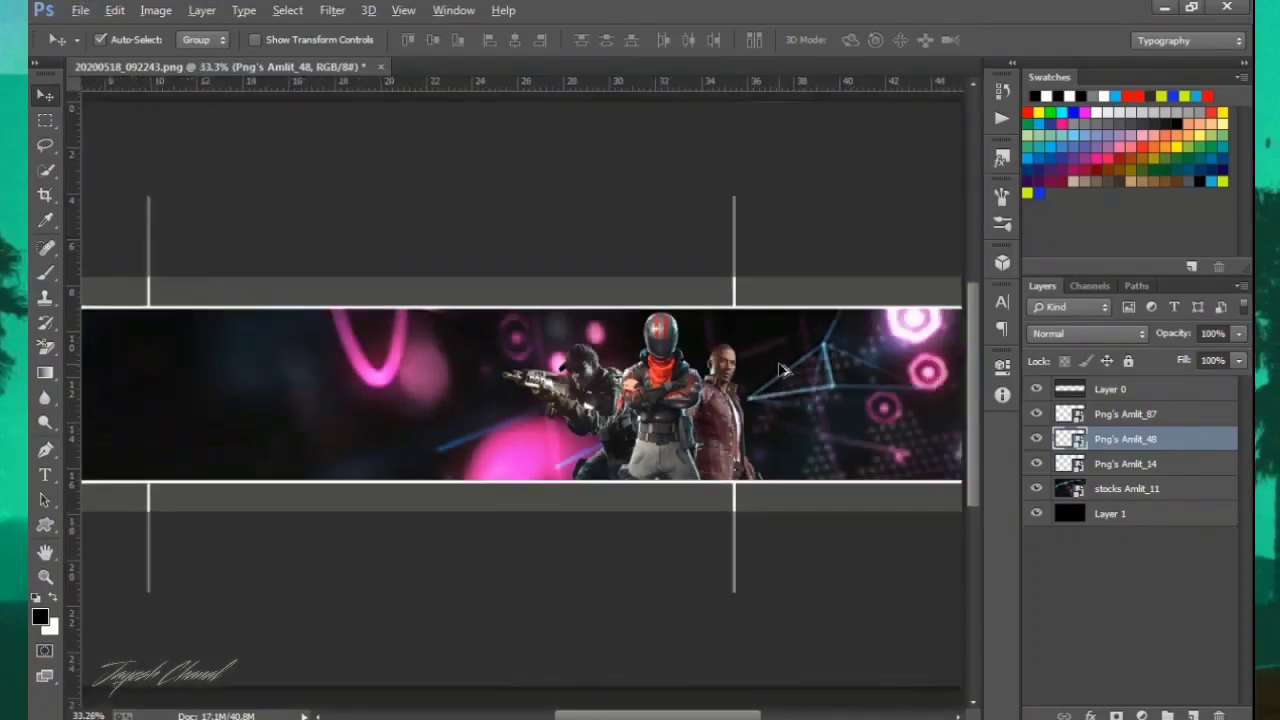
# Merge the three character layers Png's Amlit_87, Amlit_48 and Amlit_14 into one layer.
pyautogui.click(1125, 414)
pyautogui.keyDown('shift'); pyautogui.click(1158, 464); pyautogui.keyUp('shift')
pyautogui.rightClick(1160, 465)
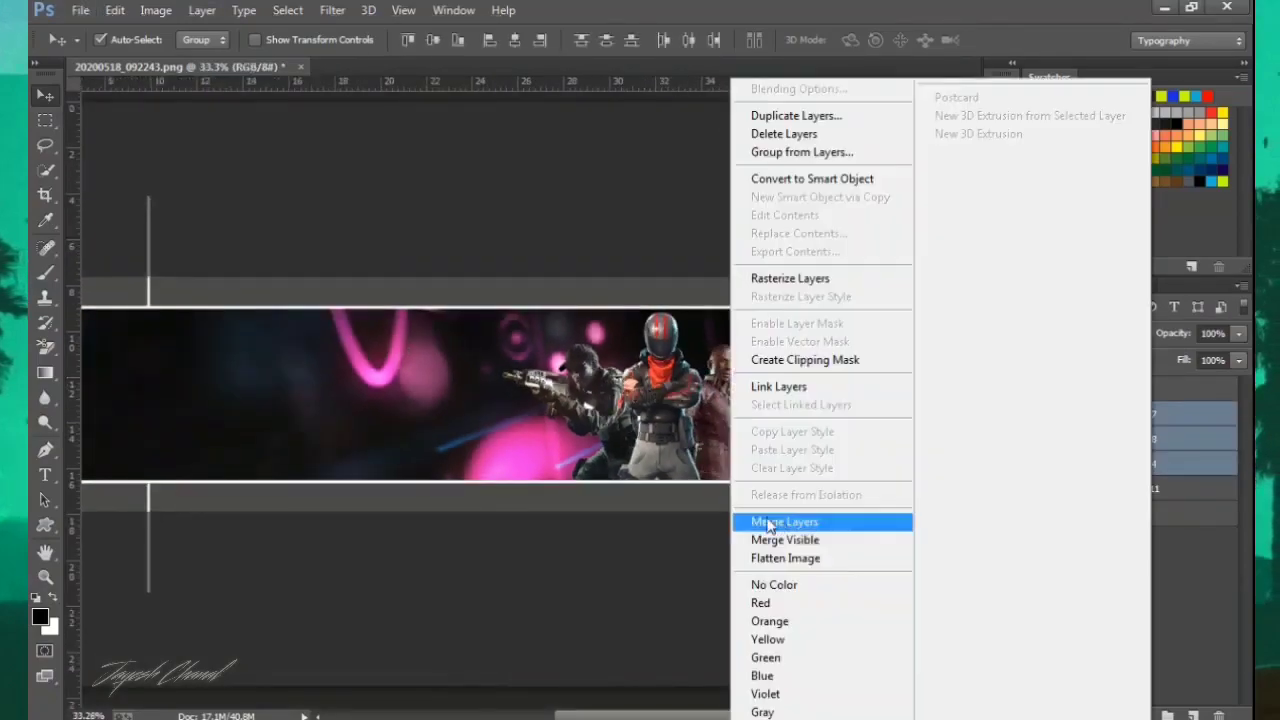
pyautogui.click(786, 520)
# Hide the merged characters layer and add a Black & White adjustment with default settings above stocks Amlit_11.
pyautogui.click(1113, 441)
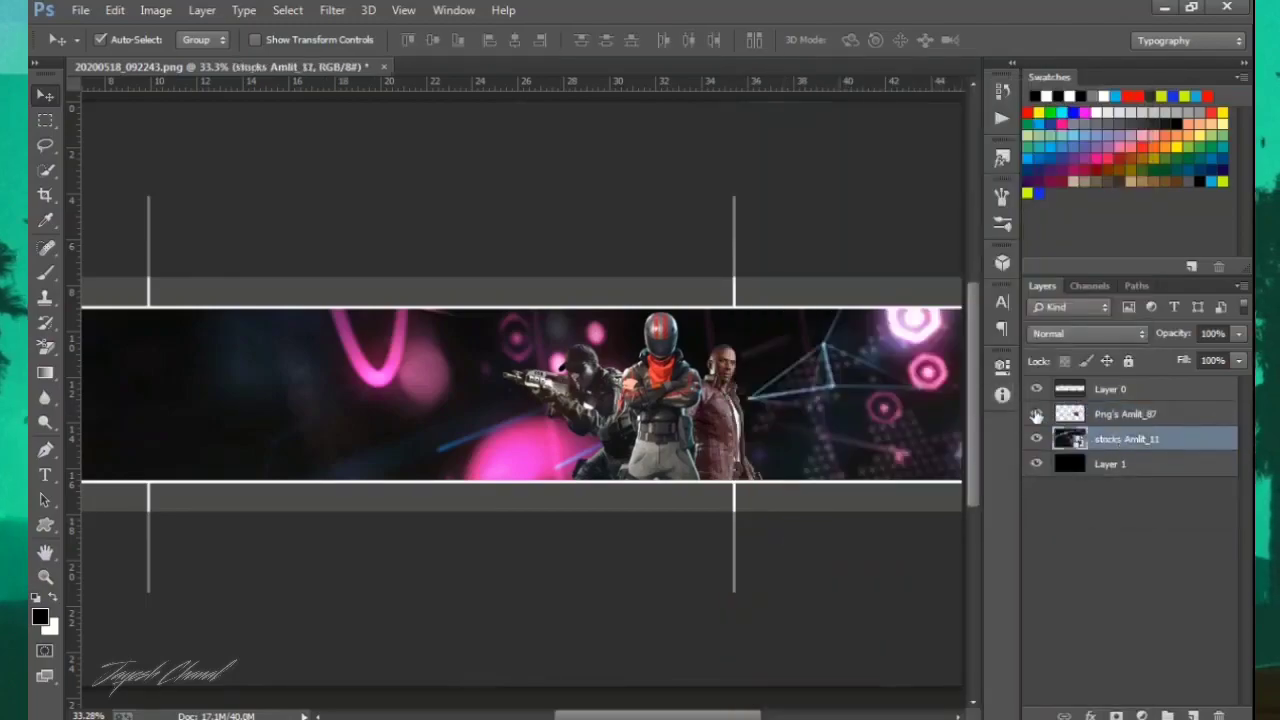
pyautogui.click(1036, 415)
pyautogui.click(1142, 716)
pyautogui.click(1130, 524)
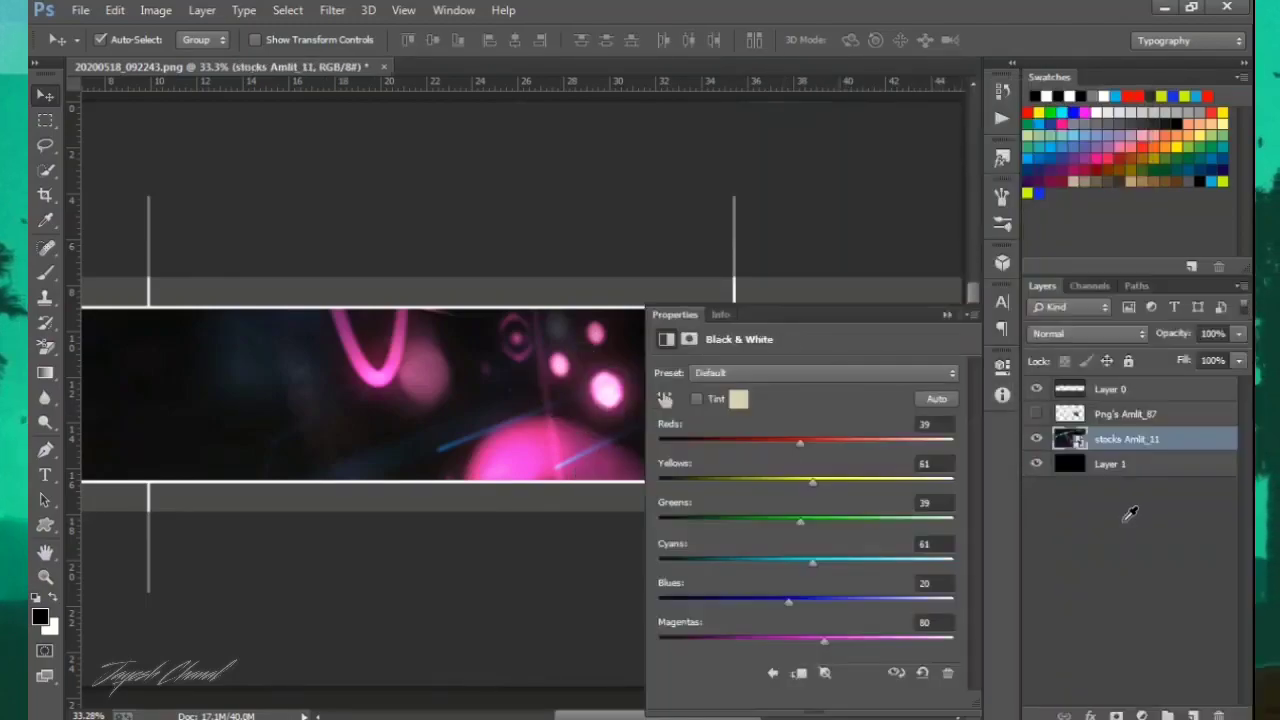
pyautogui.click(1120, 505)
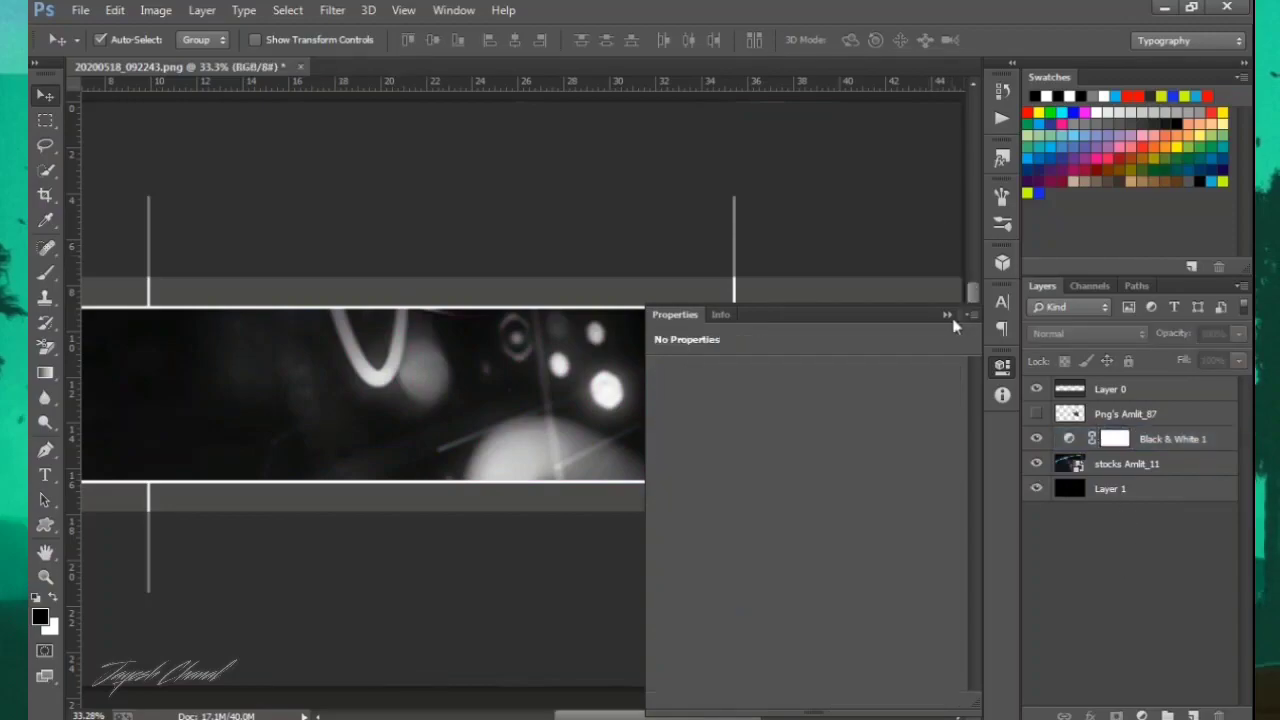
# Merge the Black & White 1 adjustment with the stocks Amlit_11 background layer.
pyautogui.click(1170, 443)
pyautogui.keyDown('shift'); pyautogui.click(1174, 468); pyautogui.keyUp('shift')
pyautogui.rightClick(1174, 468)
pyautogui.click(835, 521)
# Duplicate the black-and-white background layer and set the copy's blend mode to Multiply.
pyautogui.hotkey('ctrl', 'j')
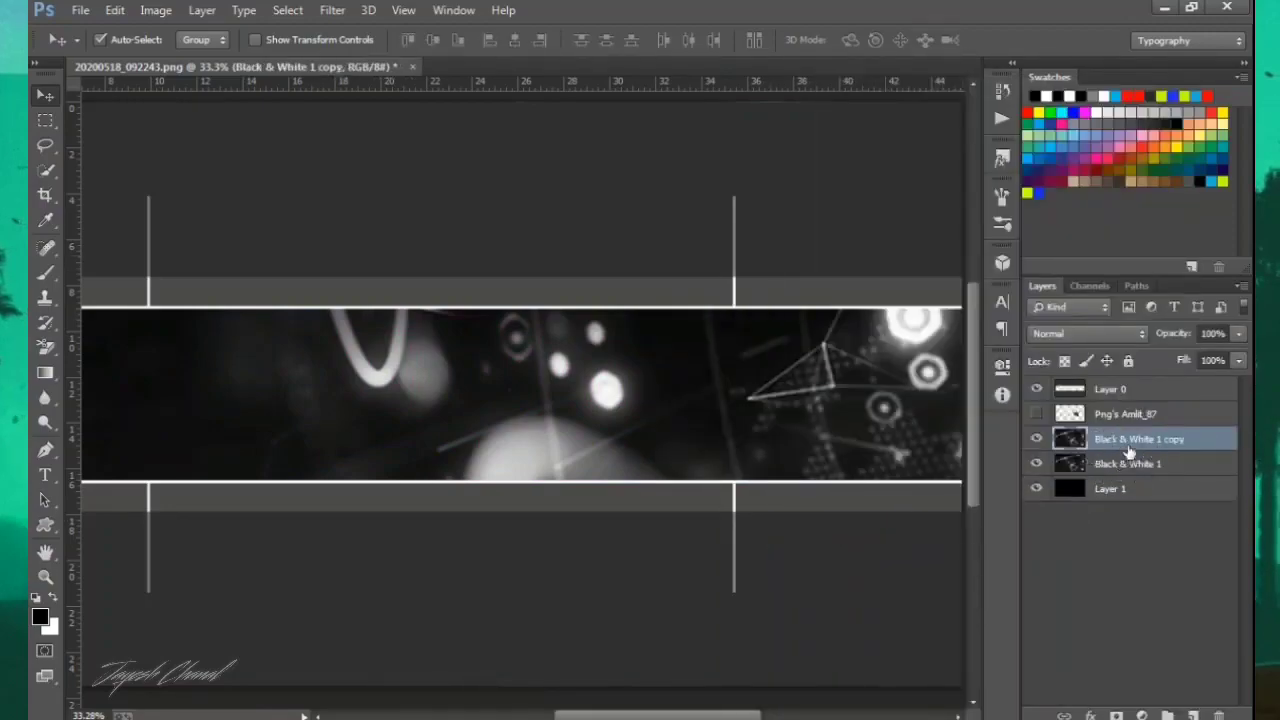
pyautogui.rightClick(1168, 452)
pyautogui.press('Escape')
pyautogui.click(1088, 333)
pyautogui.click(1055, 66)
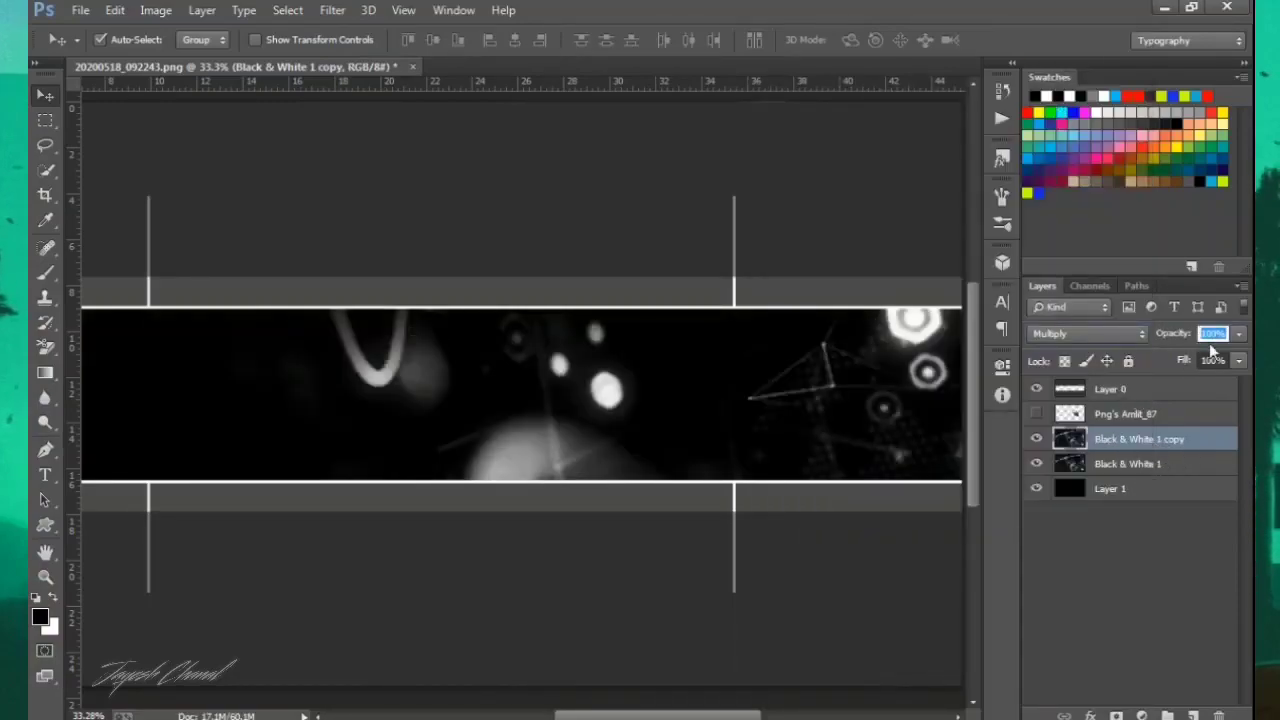
# Merge the Multiply copy with the black-and-white background layer and show the characters layer again.
pyautogui.keyDown('shift'); pyautogui.click(1130, 463); pyautogui.keyUp('shift')
pyautogui.rightClick(1160, 450)
pyautogui.click(797, 534)
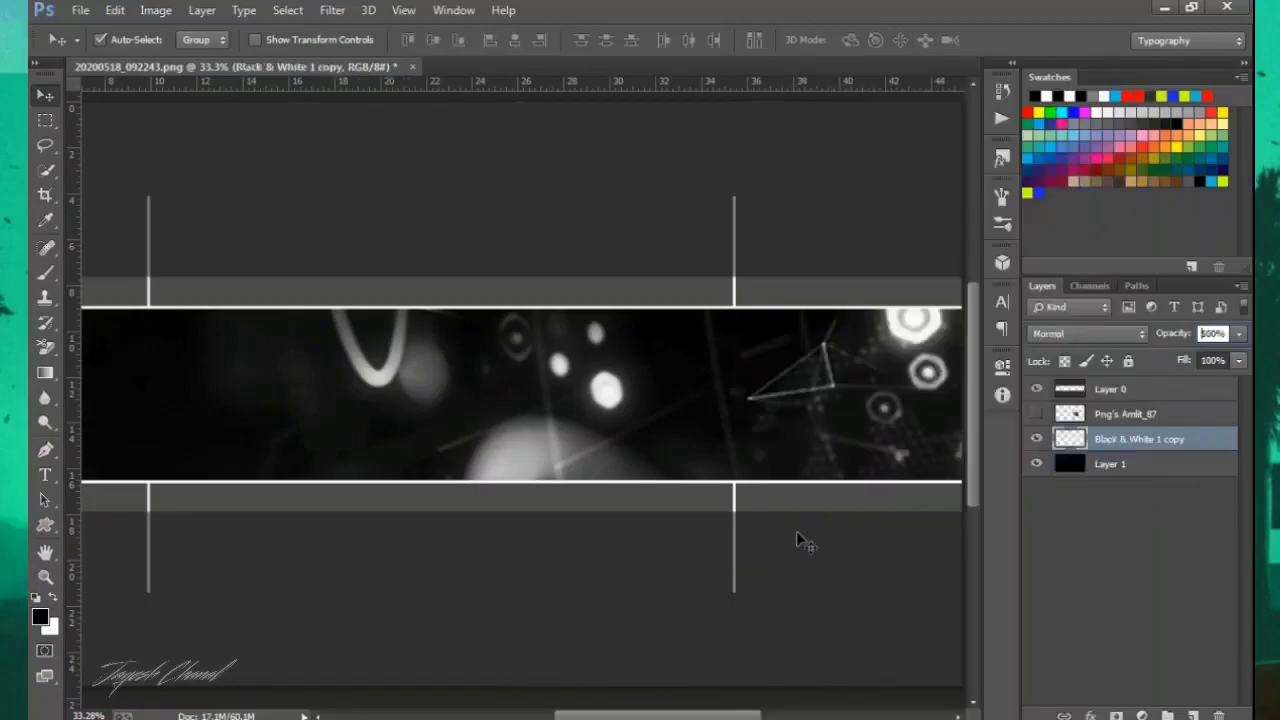
pyautogui.click(1036, 414)
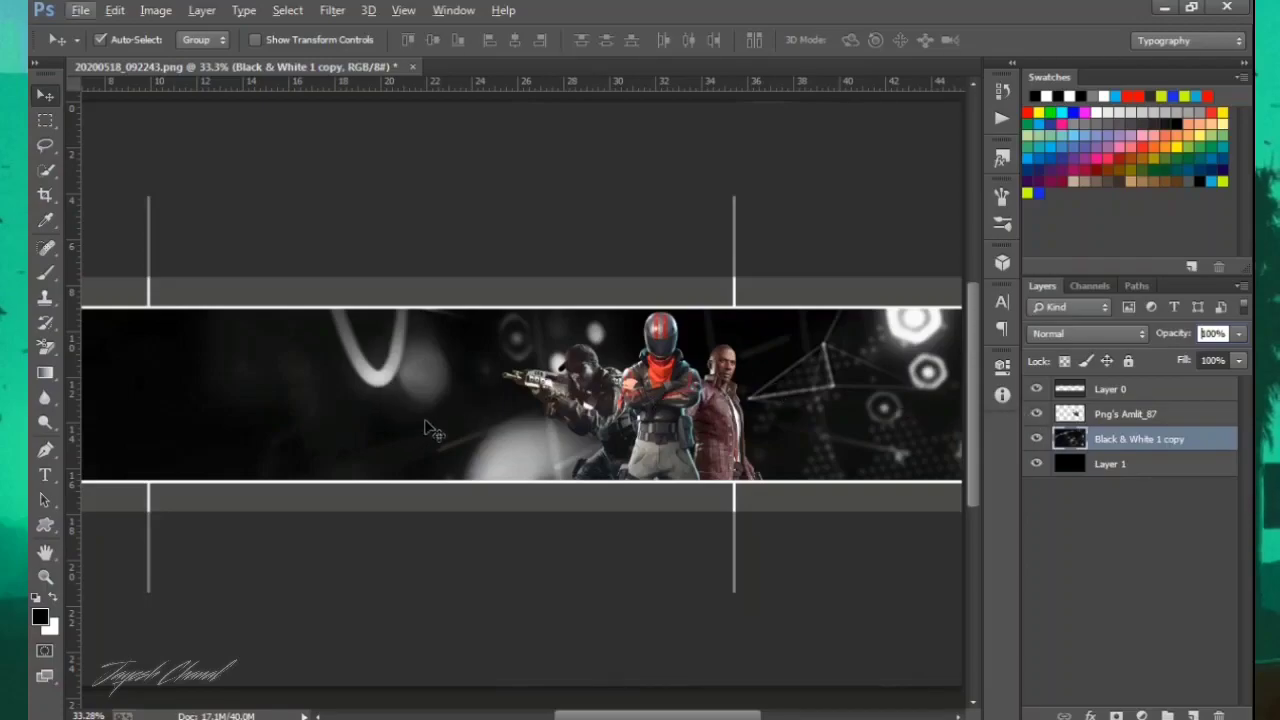
# Create a new empty layer directly above the merged characters layer Png's Amlit_87.
pyautogui.click(1110, 389)
pyautogui.click(1110, 535)
pyautogui.scroll(-4, 950, 400)
pyautogui.scroll(12, 860, 385)
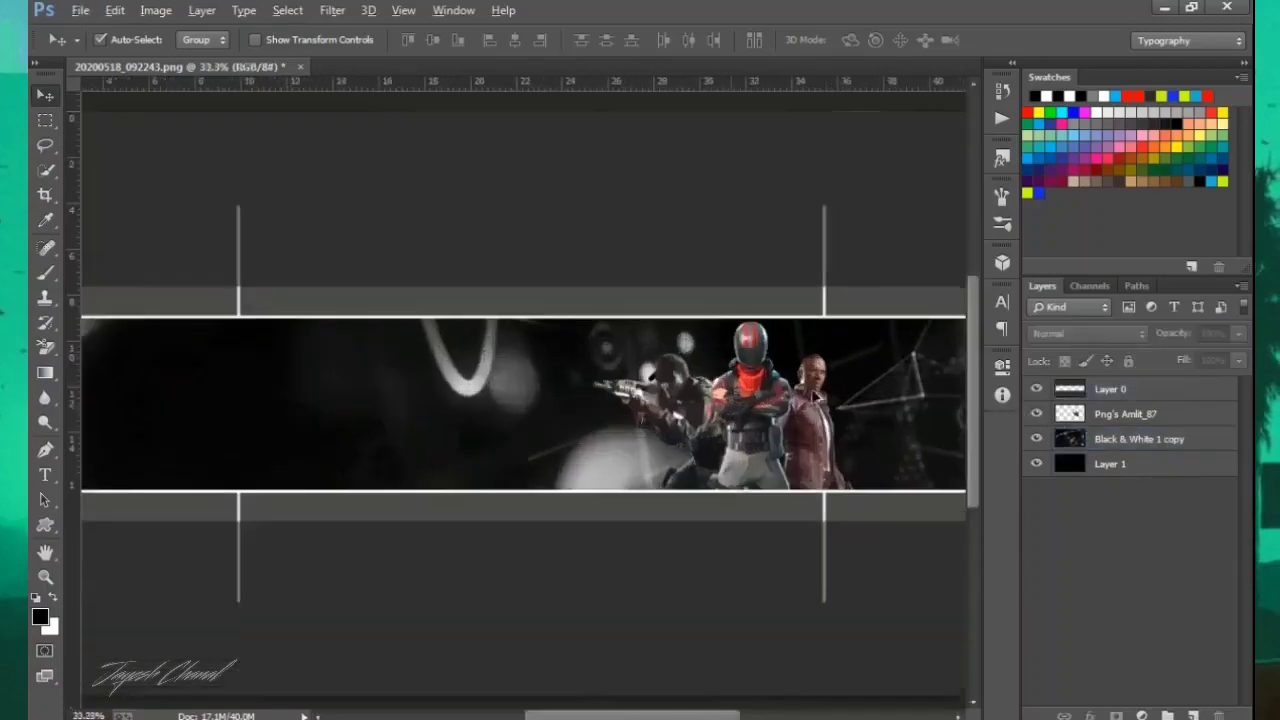
pyautogui.click(1130, 414)
pyautogui.click(1193, 716)
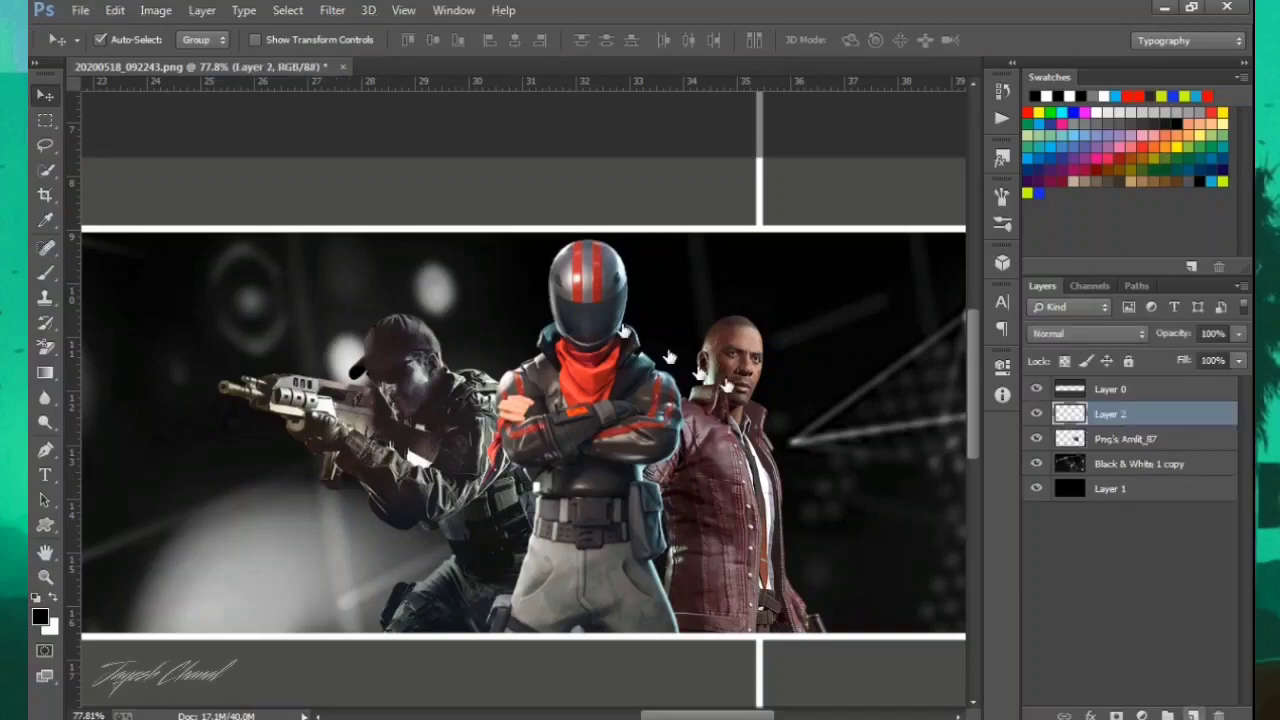
# Set up a soft round brush at 19 px with 0% hardness for painting on Layer 2.
pyautogui.scroll(4, 485, 360)
pyautogui.click(45, 272)
pyautogui.rightClick(612, 355)
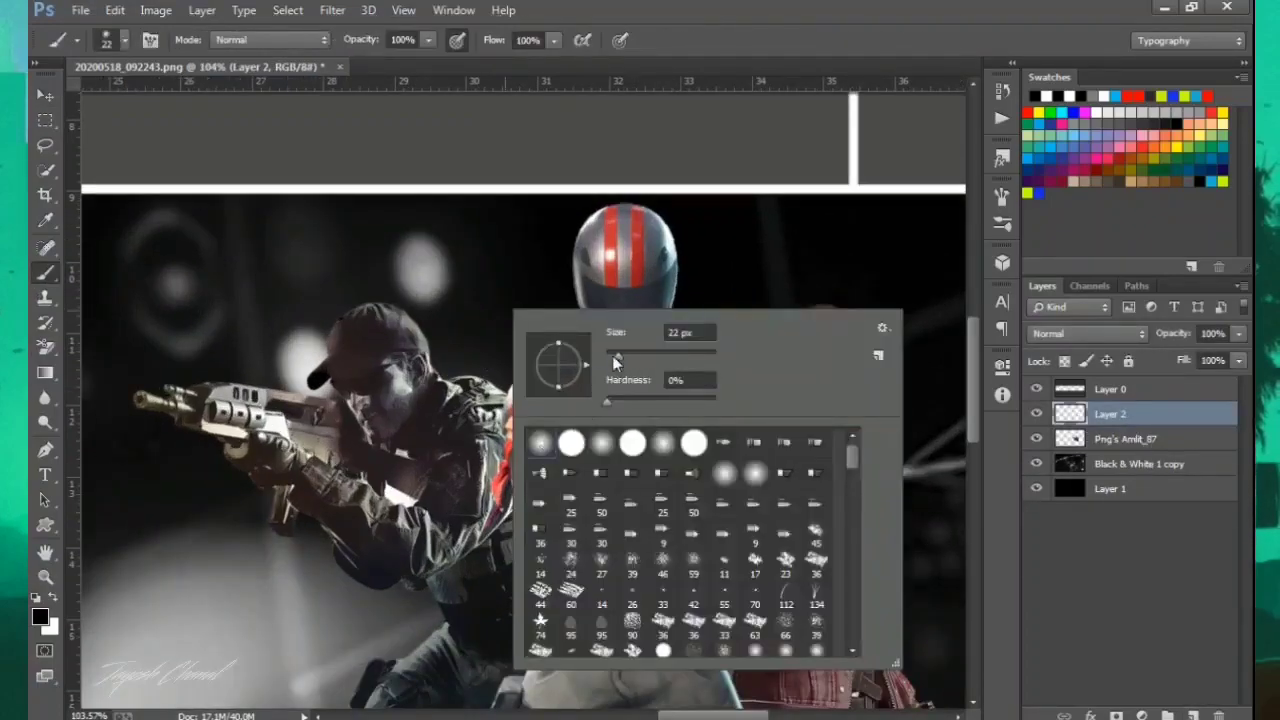
pyautogui.click(652, 215)
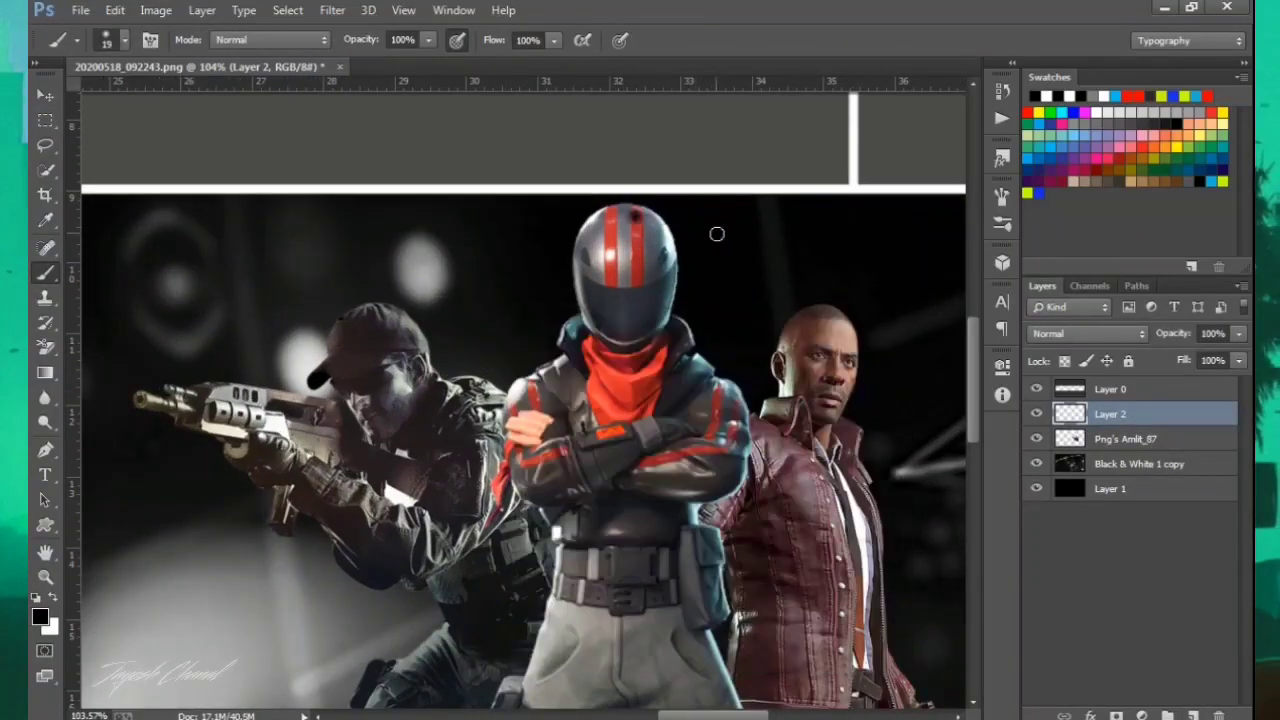
# Set the foreground colour to light blue 8ed9fc.
pyautogui.scroll(6, 727, 238)
pyautogui.click(53, 597)
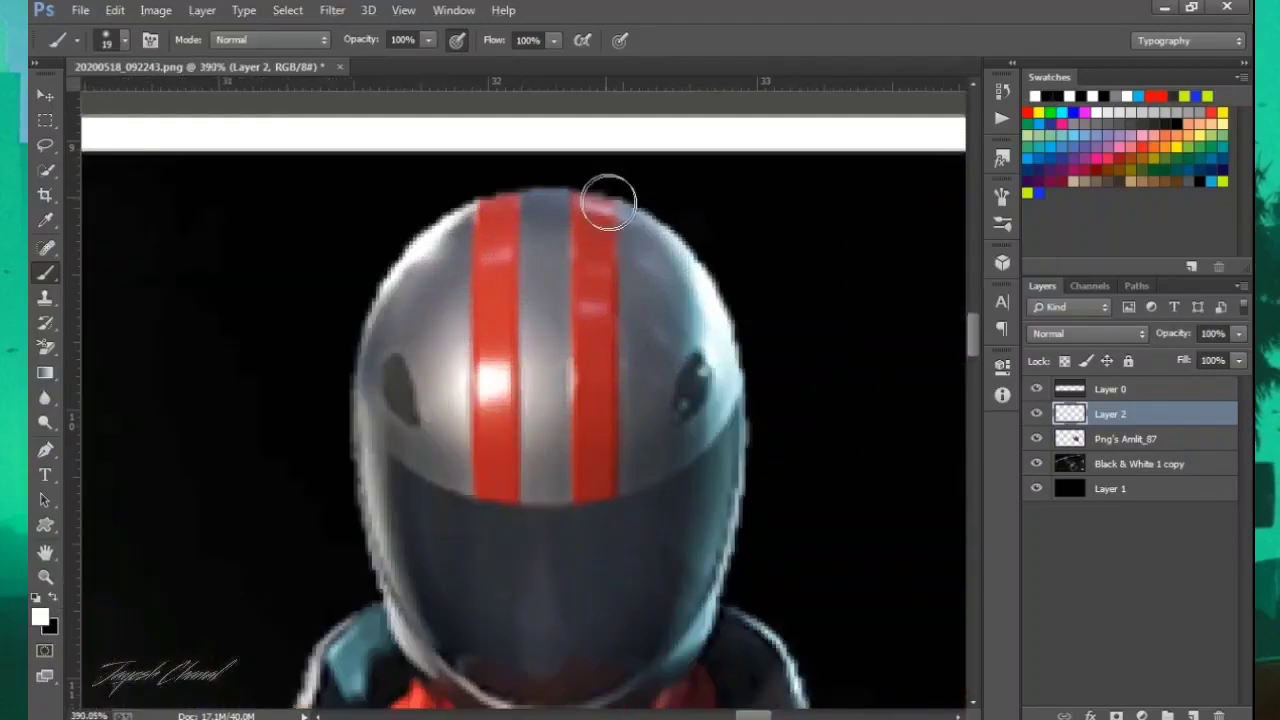
pyautogui.click(40, 617)
pyautogui.click(386, 200)
pyautogui.click(281, 132)
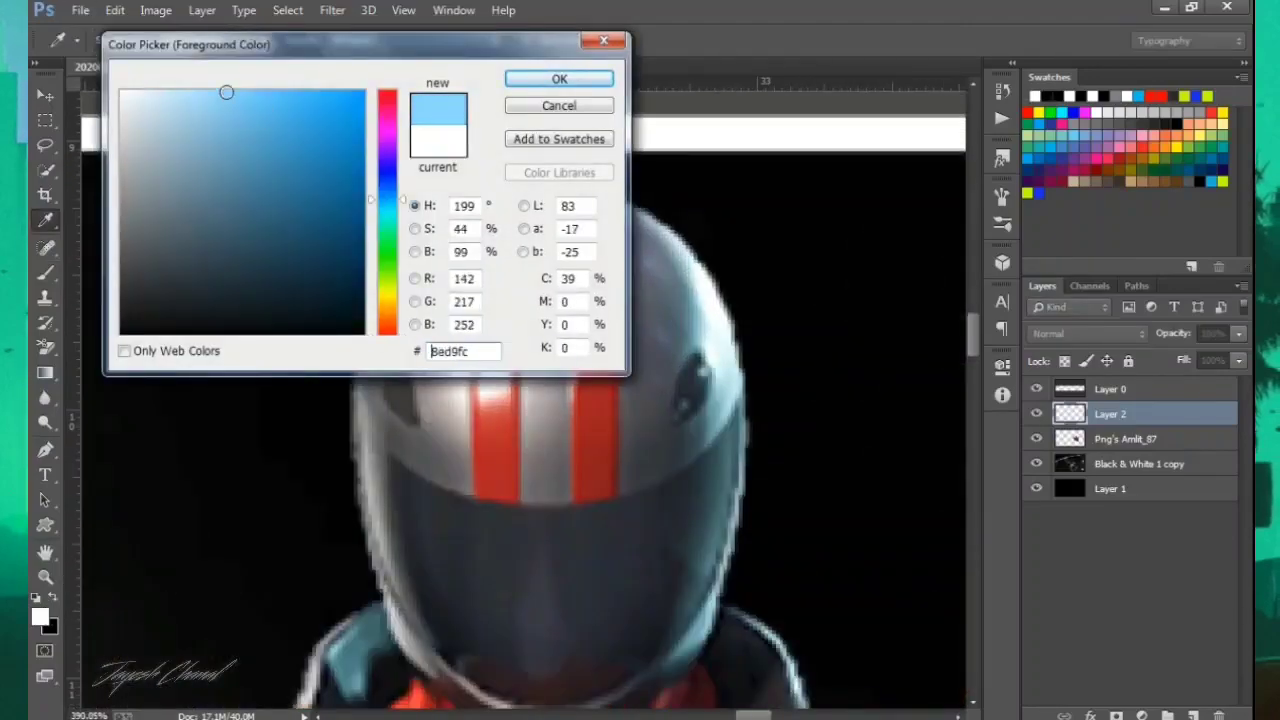
pyautogui.click(559, 79)
# Clip Layer 2 to the characters layer and paint blue rim light along the helmet, hood and shoulder, enlarging the brush to 50 px.
pyautogui.moveTo(563, 190)
pyautogui.mouseDown()
pyautogui.moveTo(616, 209)
pyautogui.moveTo(491, 187)
pyautogui.moveTo(693, 233)
pyautogui.moveTo(696, 299)
pyautogui.moveTo(733, 388)
pyautogui.moveTo(738, 522)
pyautogui.moveTo(716, 581)
pyautogui.moveTo(703, 335)
pyautogui.moveTo(571, 231)
pyautogui.moveTo(406, 229)
pyautogui.moveTo(462, 208)
pyautogui.moveTo(631, 267)
pyautogui.moveTo(728, 550)
pyautogui.moveTo(700, 620)
pyautogui.mouseUp()
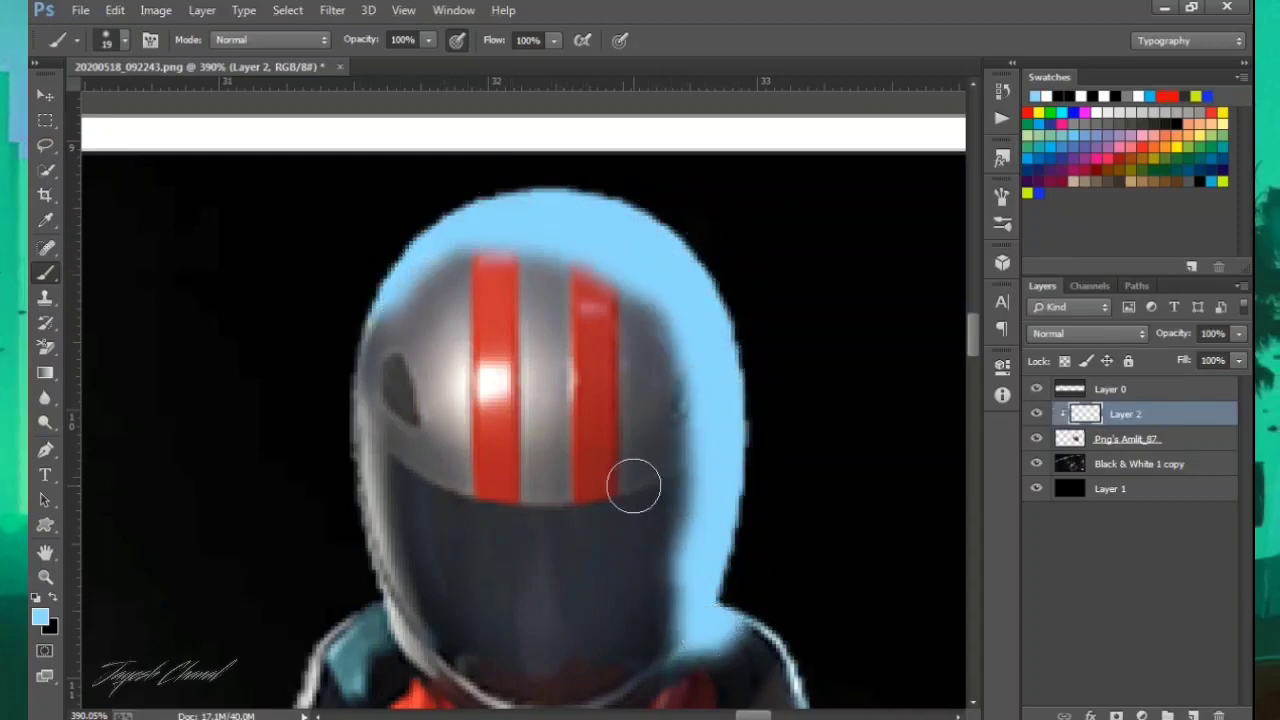
pyautogui.scroll(-2, 538, 335)
pyautogui.hscroll(5, 808, 294)
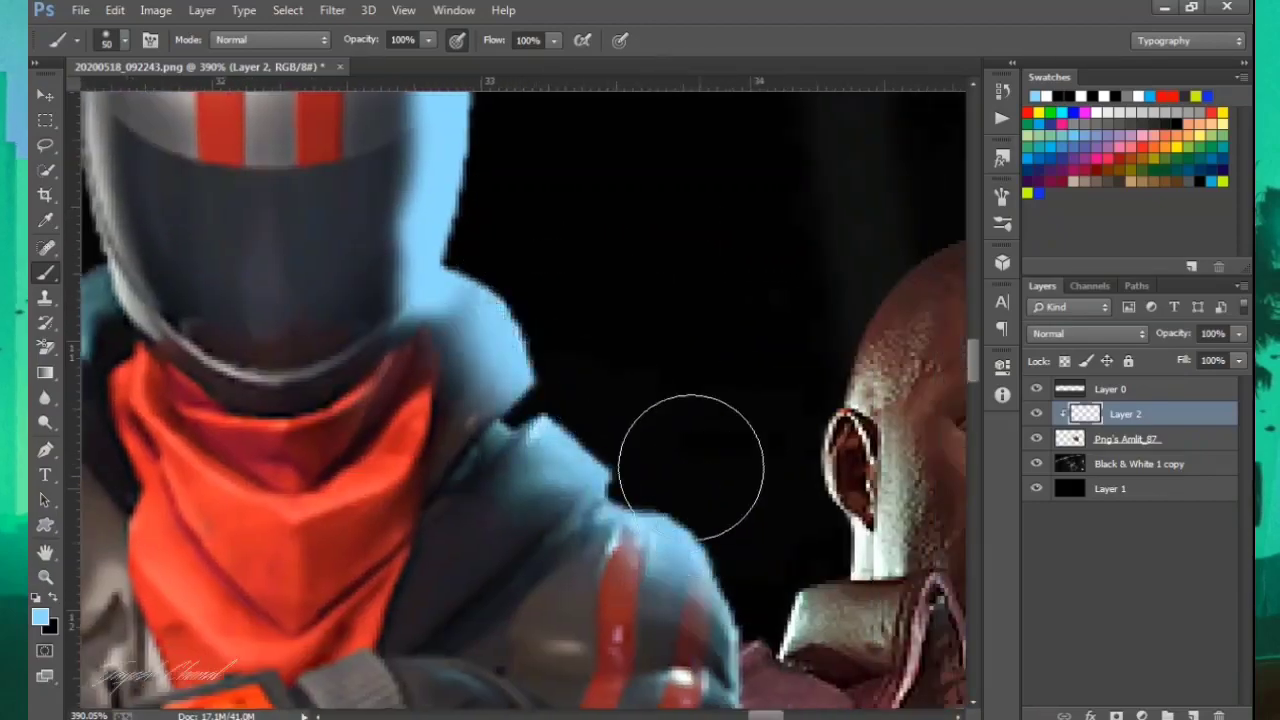
# Paint blue rim light along the outer edge of the bald man's head, face and jacket collar.
pyautogui.hscroll(5, 691, 457)
pyautogui.hscroll(2, 700, 290)
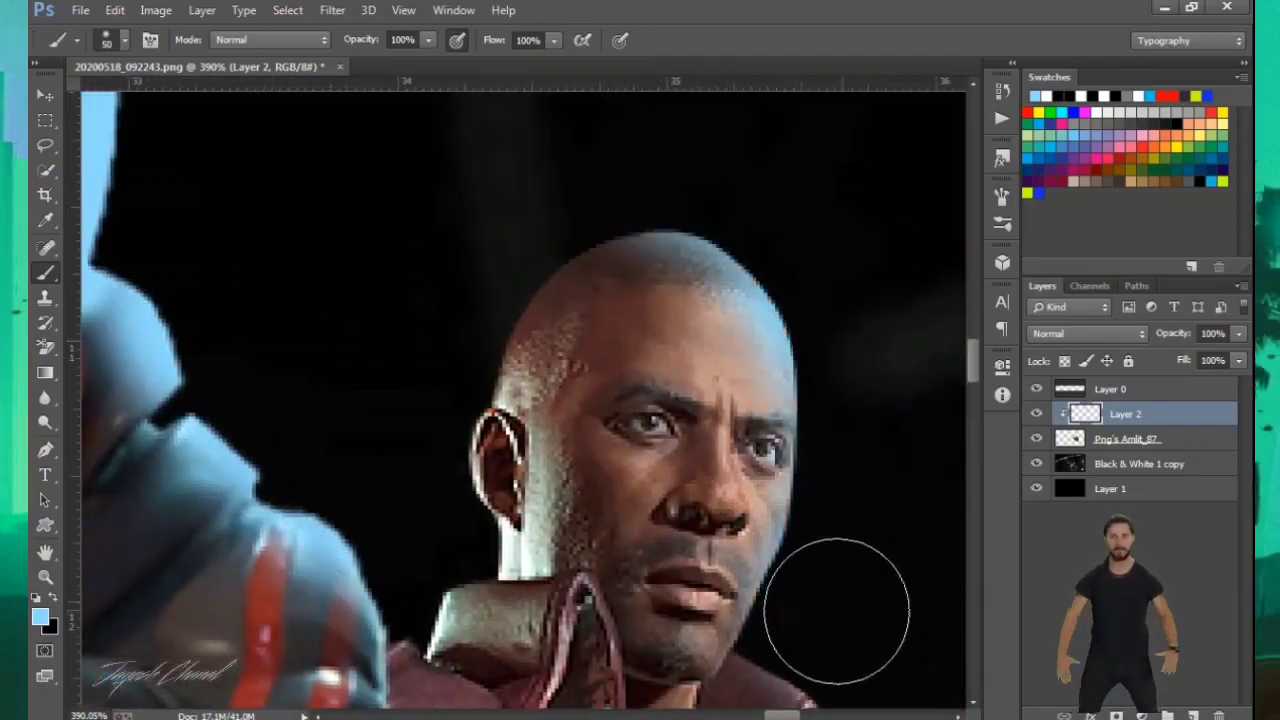
pyautogui.scroll(-5, 834, 450)
pyautogui.hscroll(3, 834, 450)
pyautogui.hscroll(3, 835, 308)
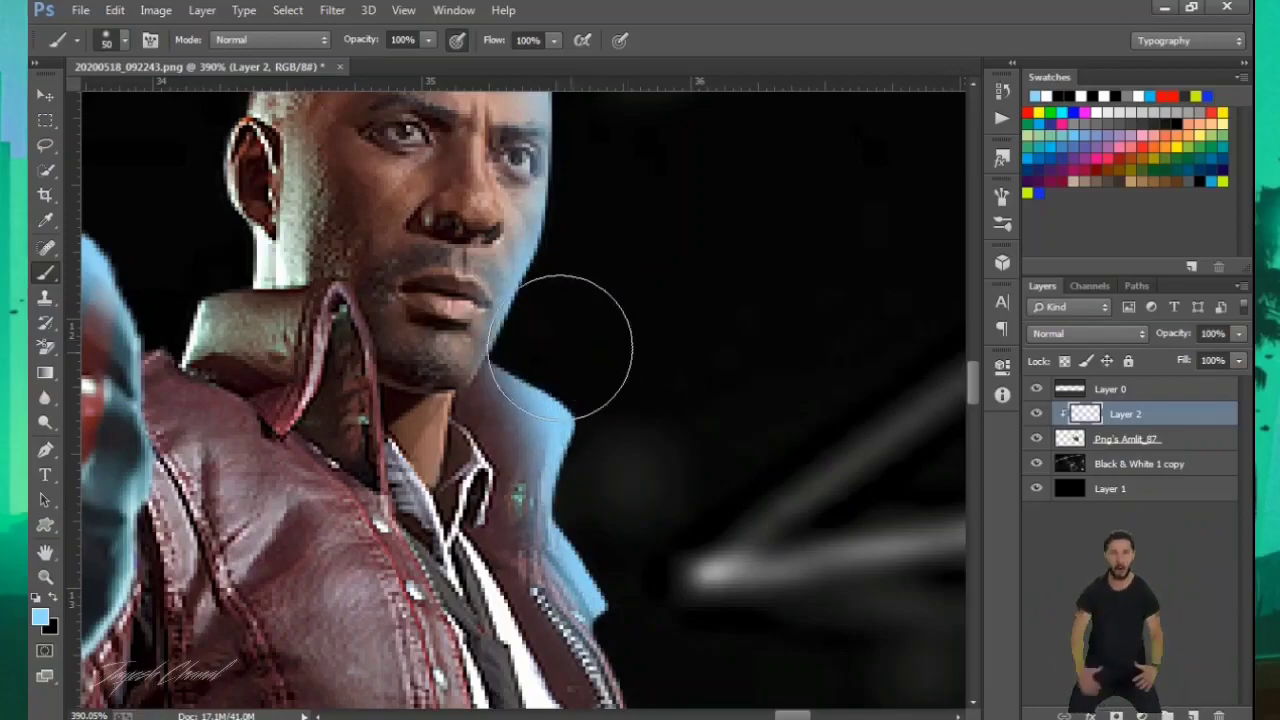
# Continue the blue rim light down the outer edge of the bald man's leather jacket to its hem.
pyautogui.scroll(-5, 719, 388)
pyautogui.scroll(-1, 719, 388)
pyautogui.scroll(-3, 733, 520)
pyautogui.hscroll(2, 737, 400)
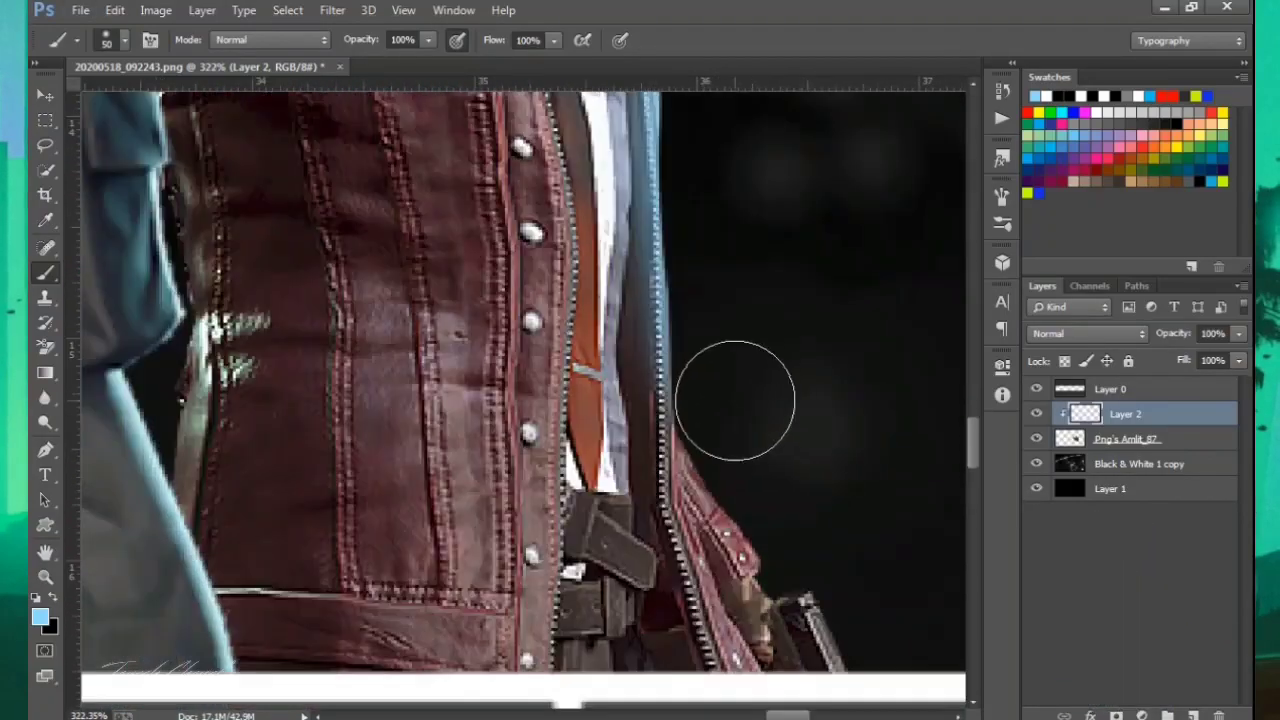
pyautogui.scroll(-5, 877, 523)
# Paint blue rim light over the back of the soldier's cap and his shoulder.
pyautogui.scroll(6, 240, 205)
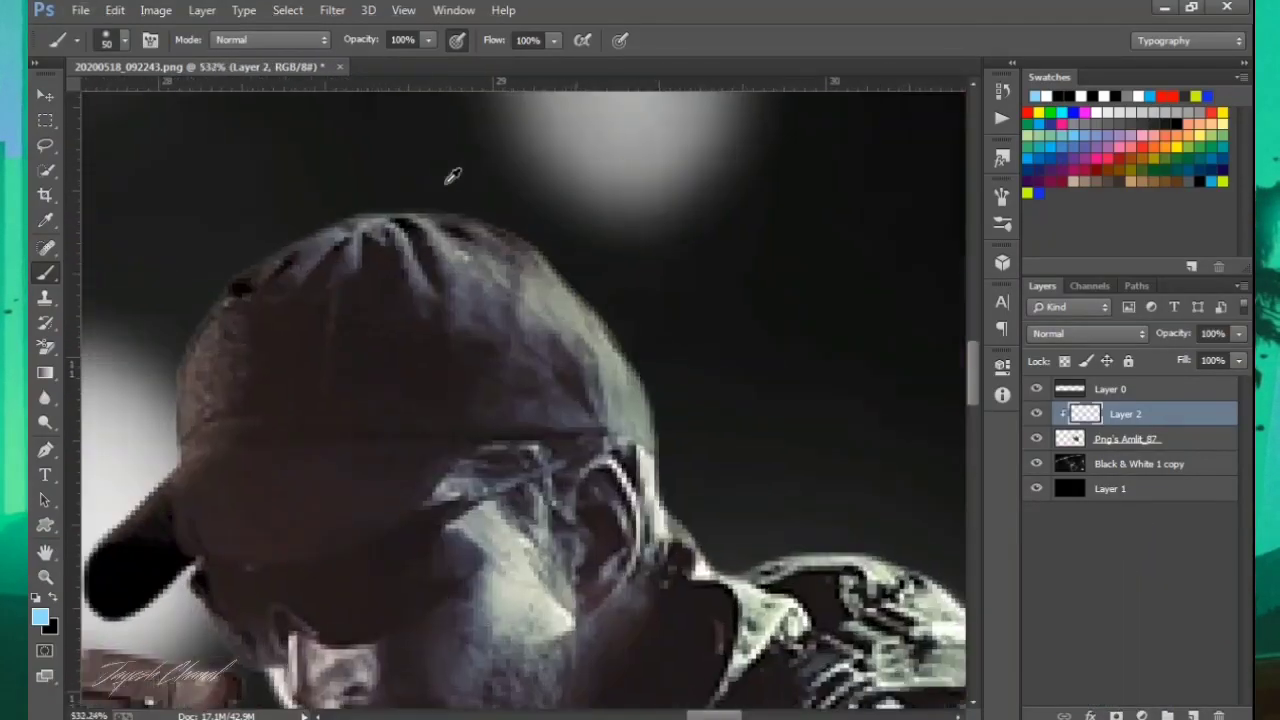
pyautogui.scroll(-2, 837, 457)
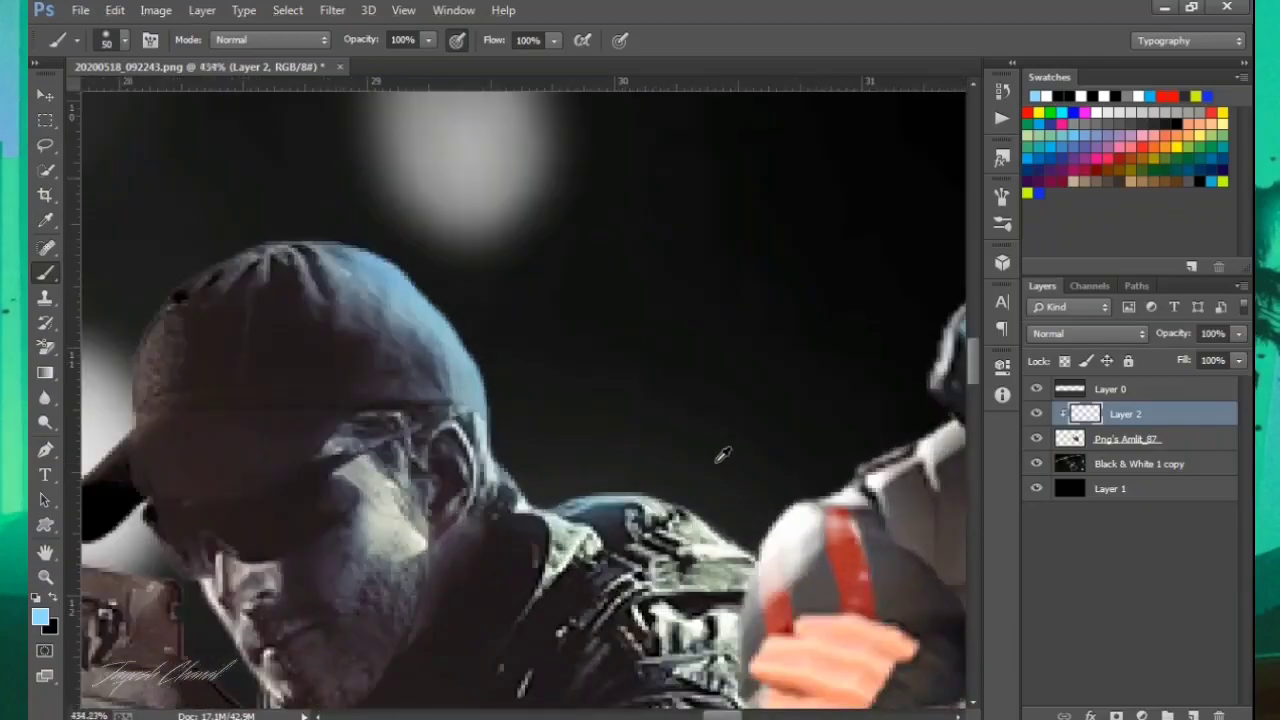
pyautogui.scroll(4, 714, 446)
pyautogui.scroll(-8, 714, 446)
# Set Layer 2's blend mode to Multiply and paint more blue over the top of the bald man's head.
pyautogui.click(1087, 333)
pyautogui.click(1084, 194)
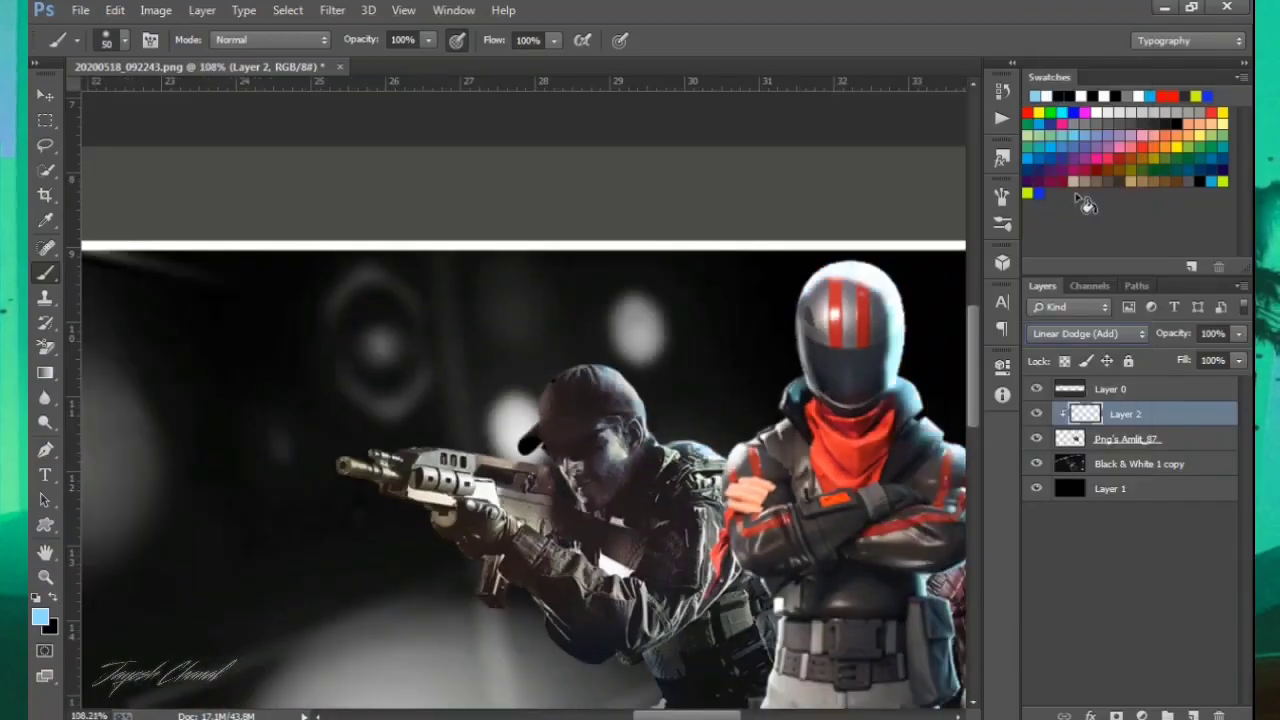
pyautogui.click(1090, 340)
pyautogui.click(1055, 77)
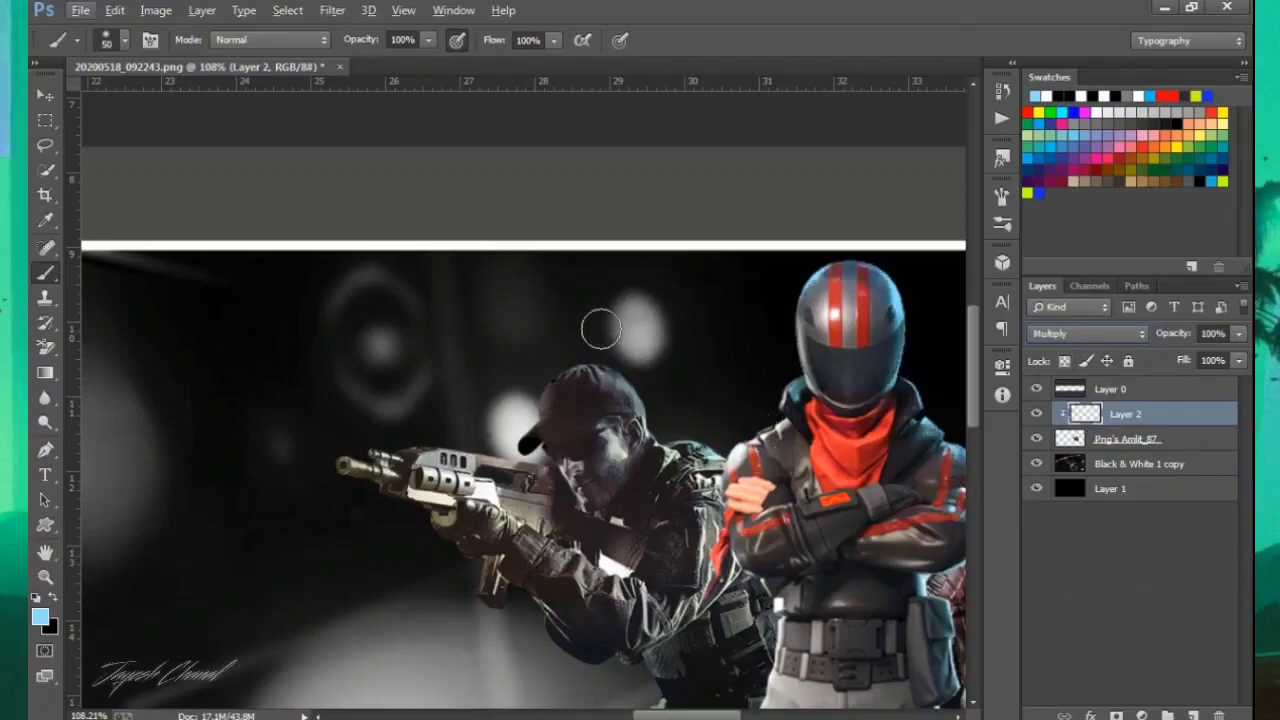
pyautogui.scroll(6, 620, 350)
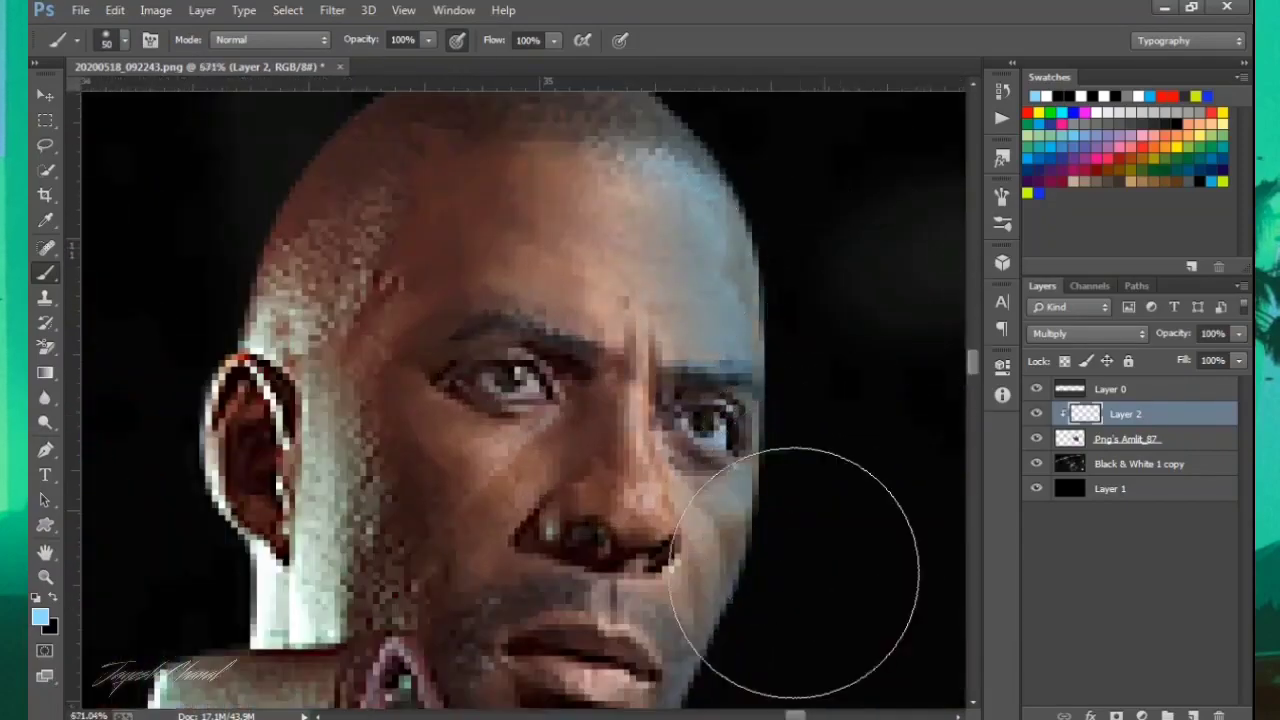
pyautogui.scroll(3, 654, 260)
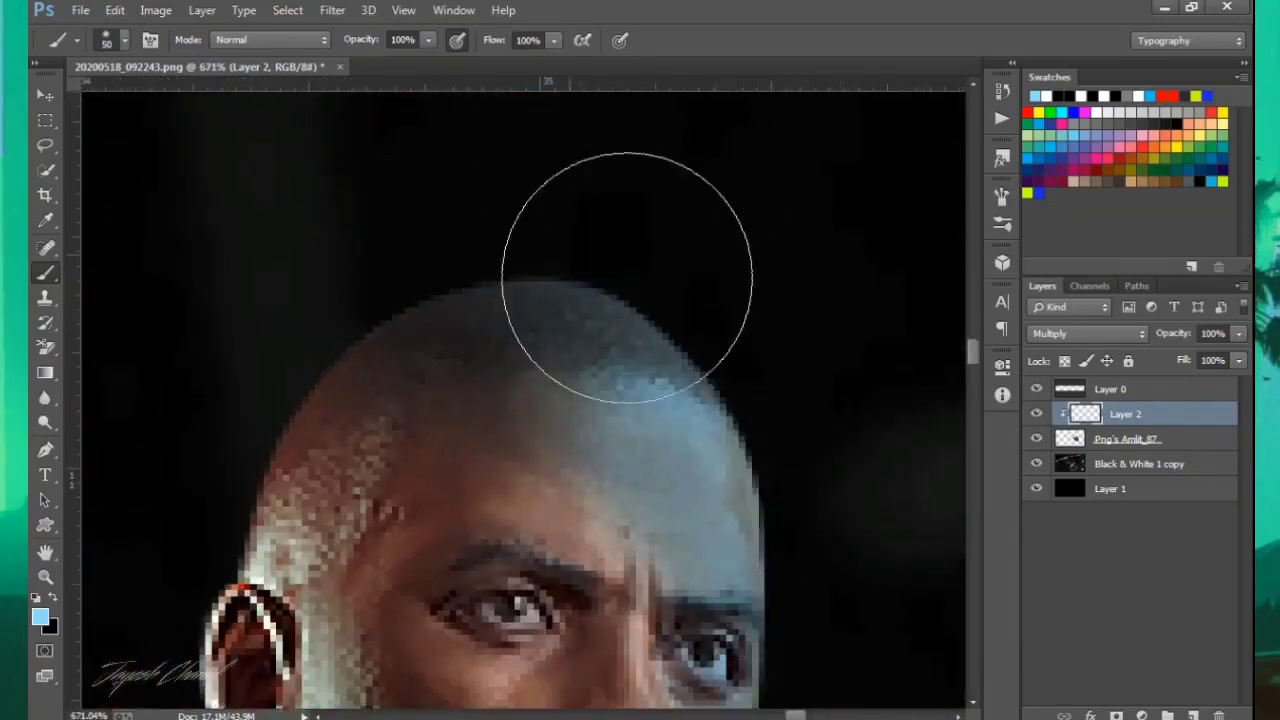
# Add a layer mask to Layer 2 and paint it black to soften excess blue on the bald man's face and jacket.
pyautogui.hotkey('ctrl', '0')
pyautogui.scroll(5, 802, 325)
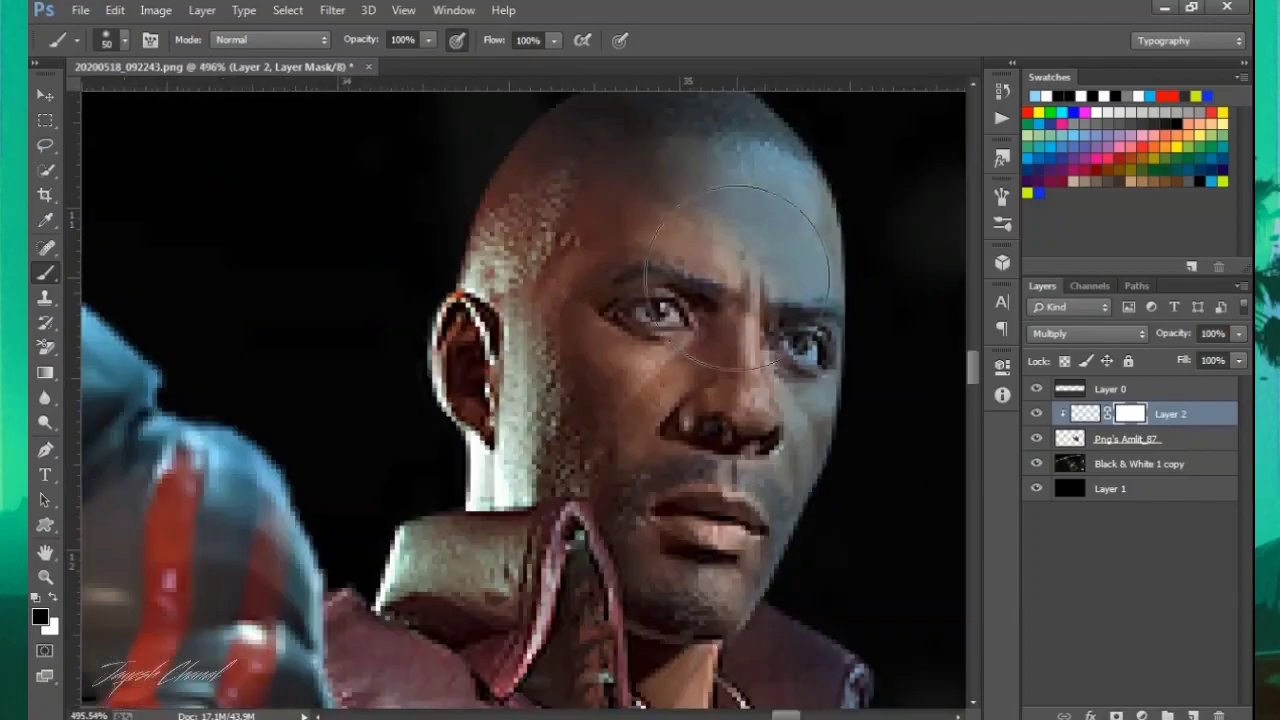
pyautogui.scroll(-2, 670, 262)
pyautogui.scroll(-2, 651, 451)
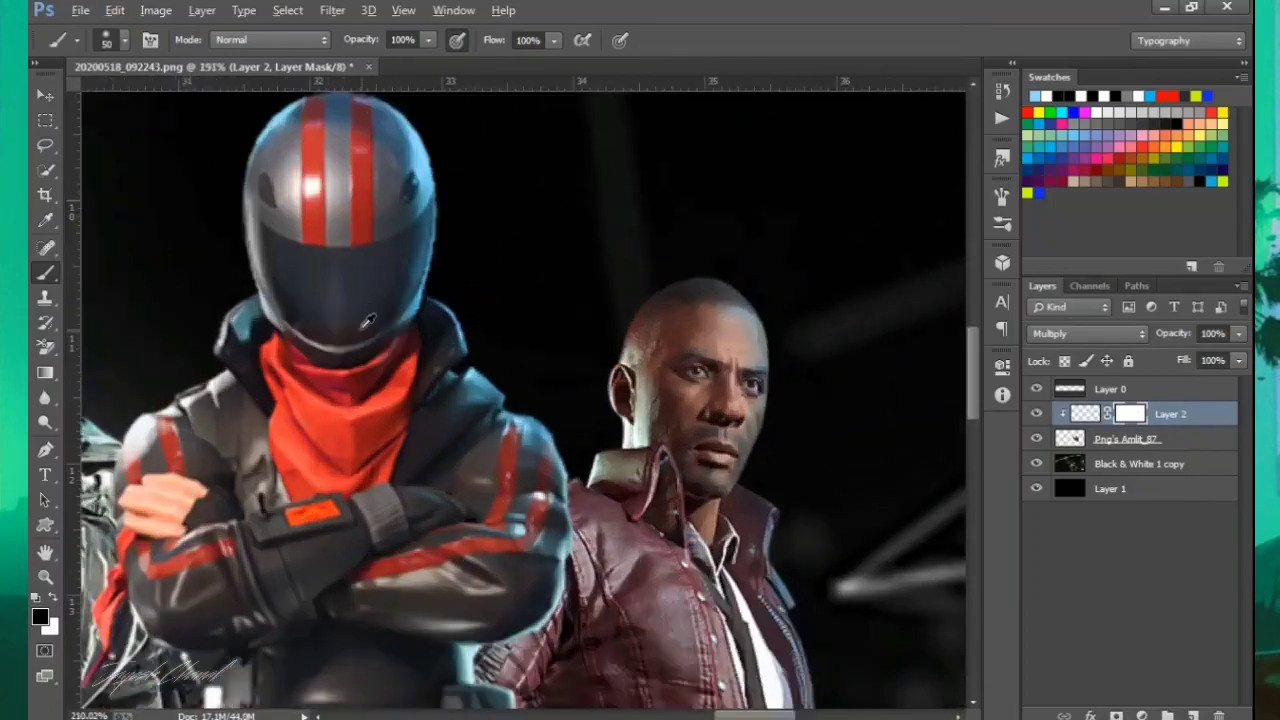
pyautogui.scroll(5, 353, 277)
pyautogui.scroll(-3, 353, 277)
pyautogui.scroll(4, 843, 534)
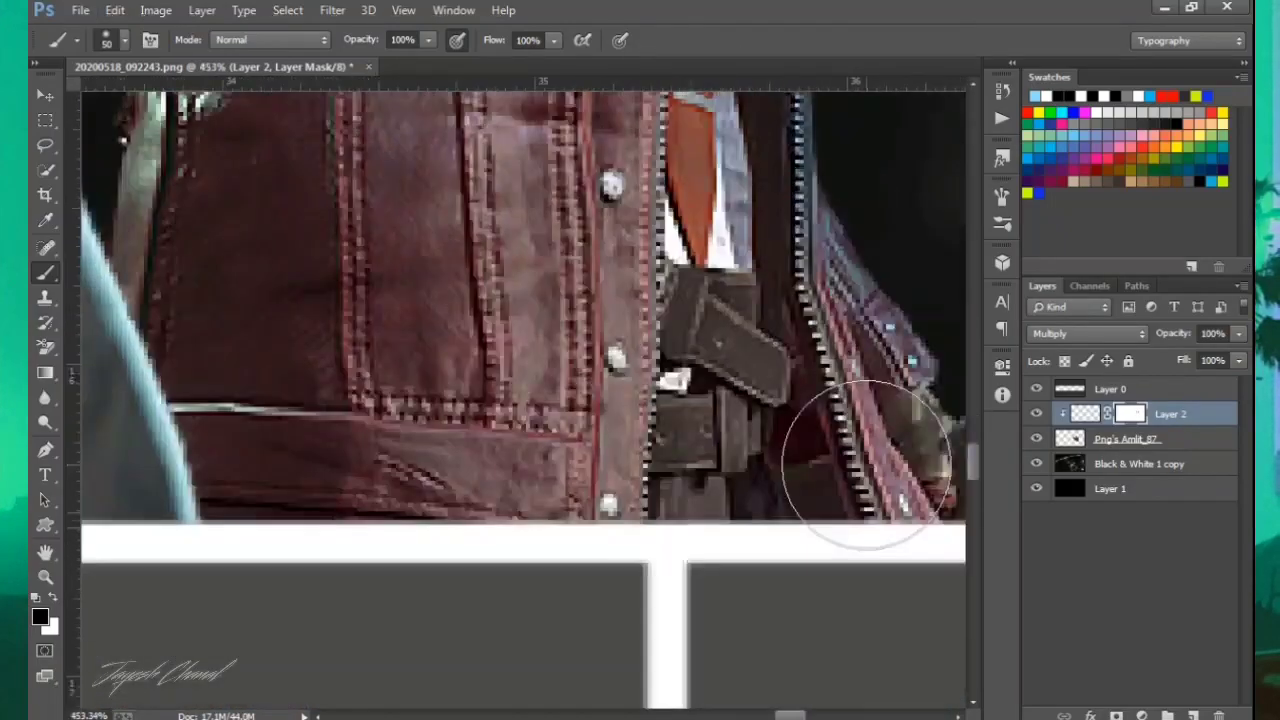
pyautogui.scroll(-3, 697, 408)
# Mask away the excess blue inside the soldier's cap with the black brush.
pyautogui.scroll(4, 523, 331)
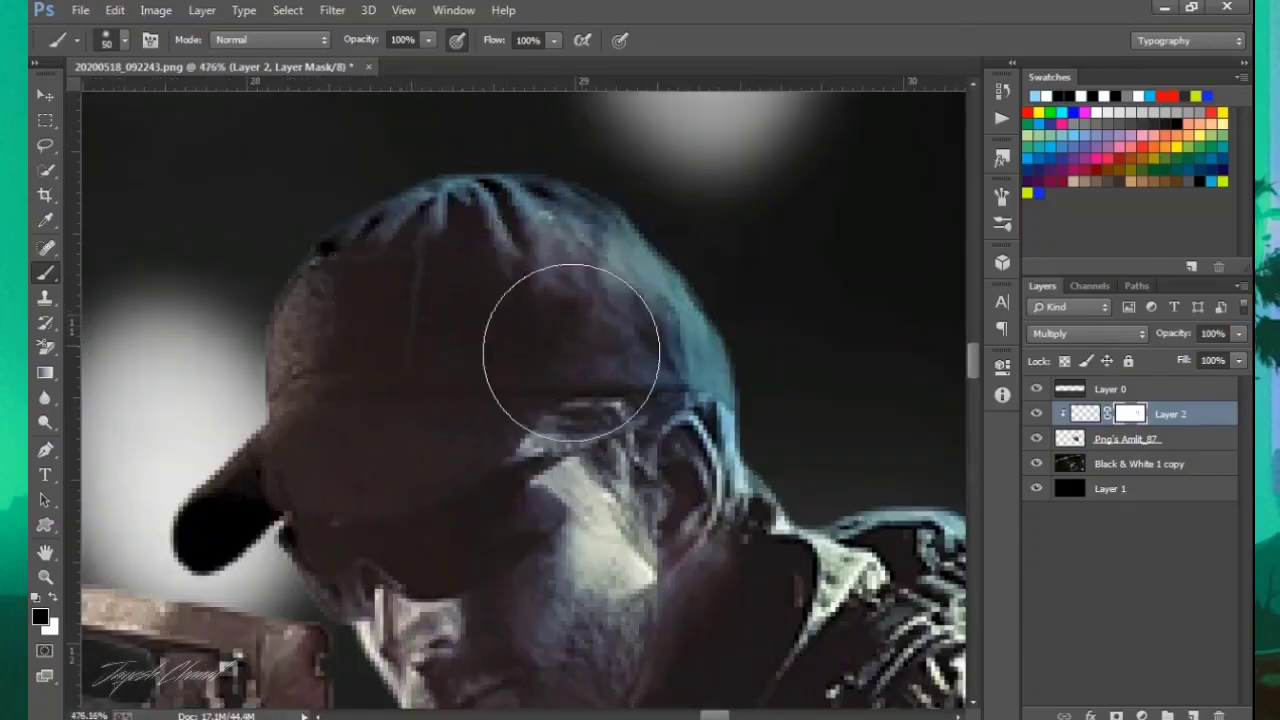
pyautogui.scroll(-1, 488, 329)
pyautogui.scroll(-4, 537, 371)
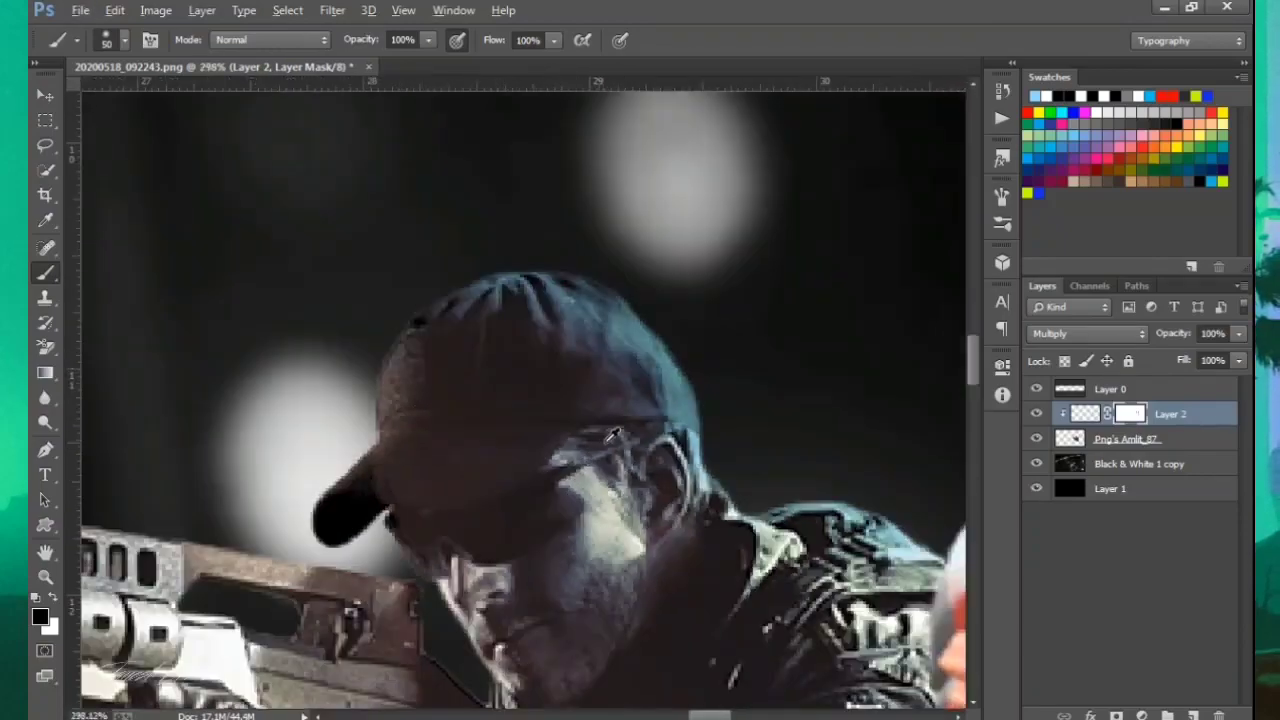
pyautogui.scroll(8, 690, 500)
pyautogui.scroll(-7, 660, 450)
# Merge the blue rim light layer, Layer 2, with the characters layer Png's Amlit_87.
pyautogui.click(1142, 714)
pyautogui.click(1042, 600)
pyautogui.rightClick(1181, 441)
pyautogui.press('Escape')
pyautogui.rightClick(1138, 424)
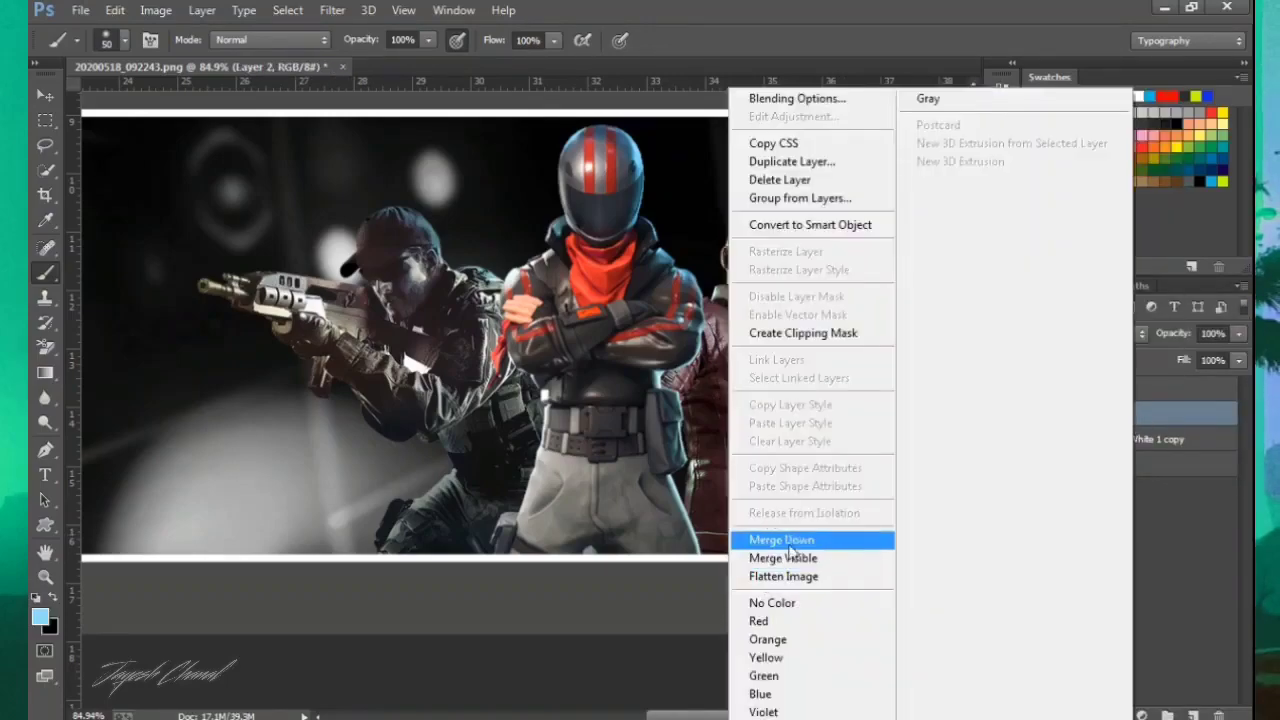
pyautogui.press('Escape')
# Add a Color Balance adjustment clipped to the characters, with midtones Cyan-Red -29, Magenta-Green -17 and Yellow-Blue +9.
pyautogui.click(1142, 714)
pyautogui.click(1129, 500)
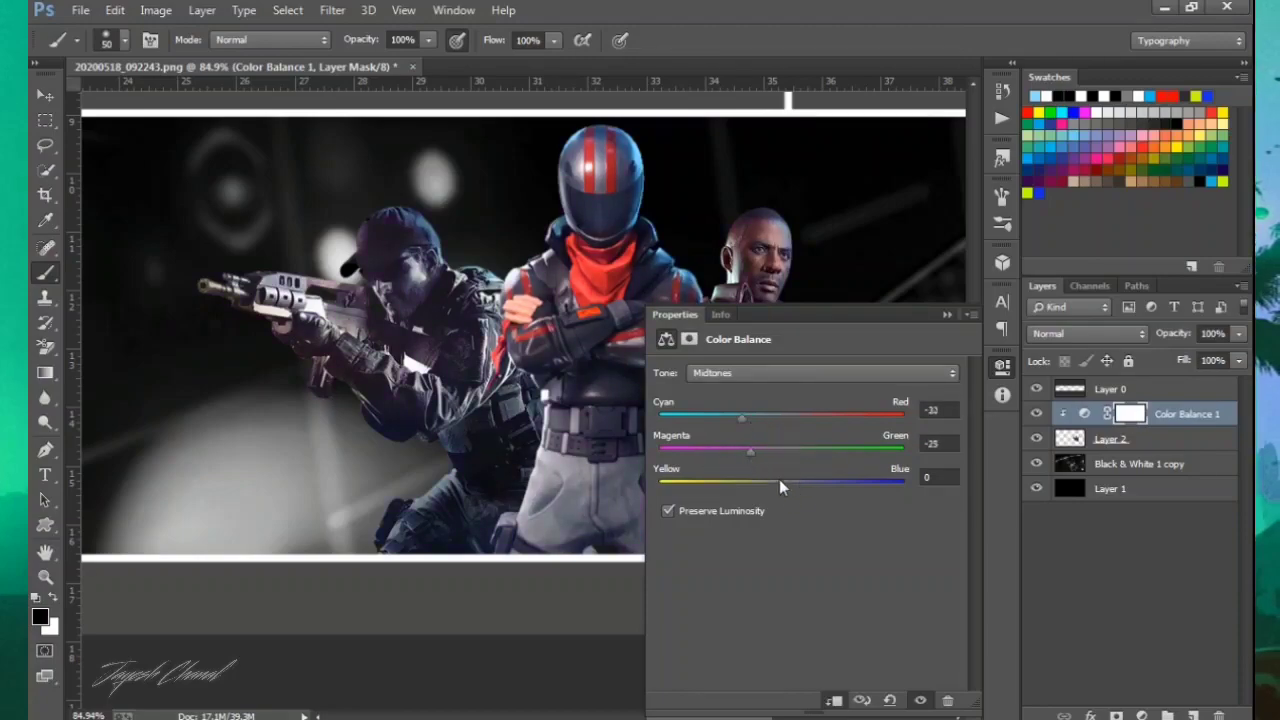
pyautogui.moveTo(785, 483)
pyautogui.mouseDown()
pyautogui.moveTo(826, 487)
pyautogui.moveTo(784, 472)
pyautogui.mouseUp()
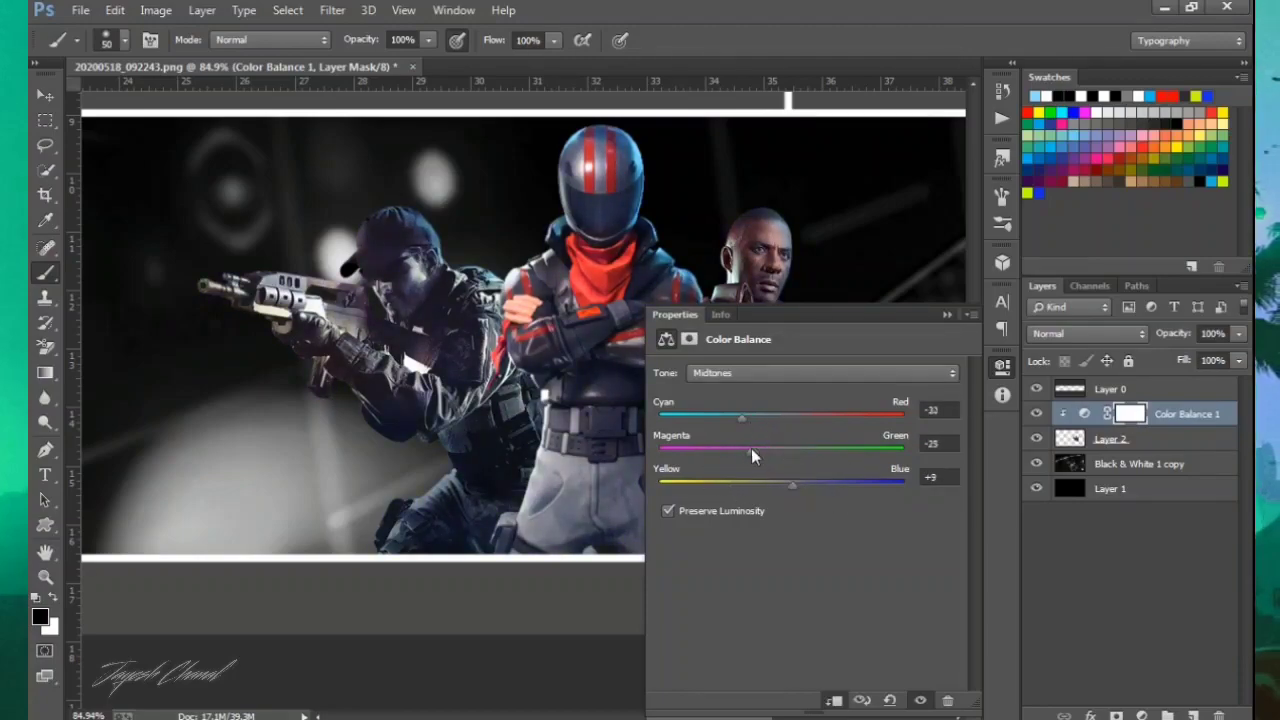
pyautogui.moveTo(736, 419); pyautogui.dragTo(750, 427)
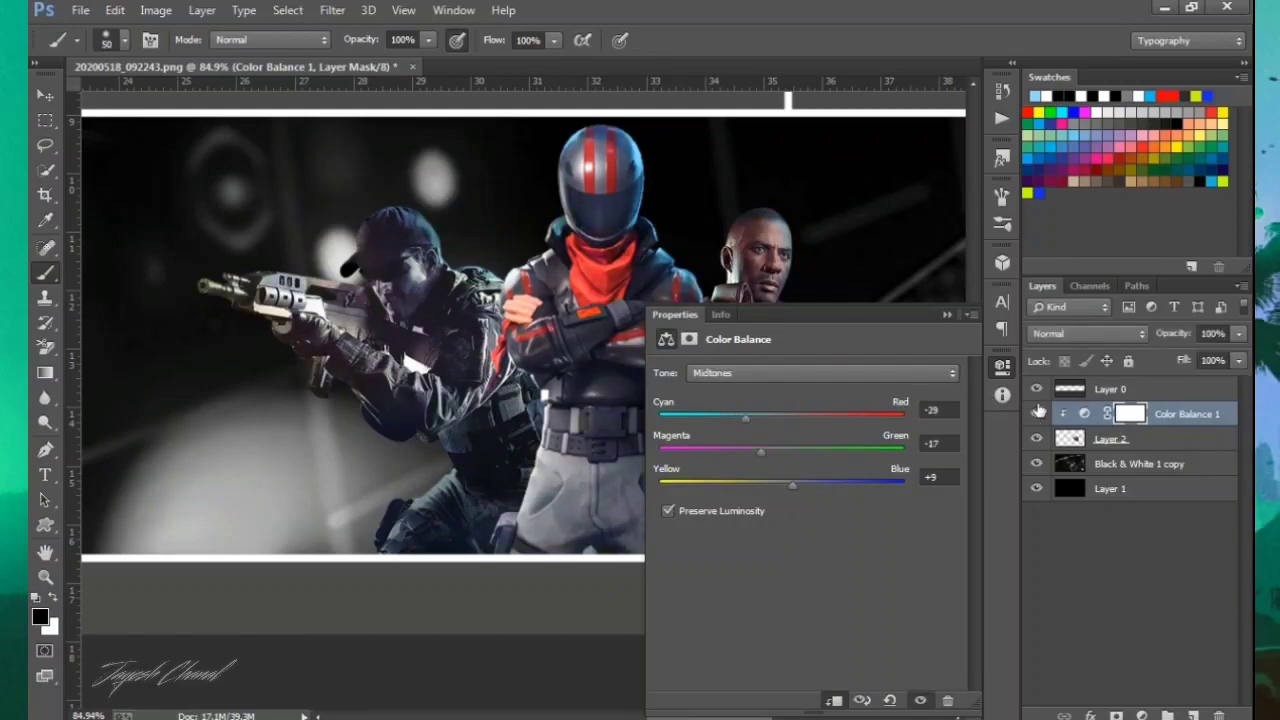
pyautogui.click(947, 314)
# Merge the Color Balance 1 adjustment with the characters layer.
pyautogui.hotkey('ctrl', '0')
pyautogui.keyDown('shift'); pyautogui.click(1200, 438); pyautogui.keyUp('shift')
pyautogui.rightClick(1200, 438)
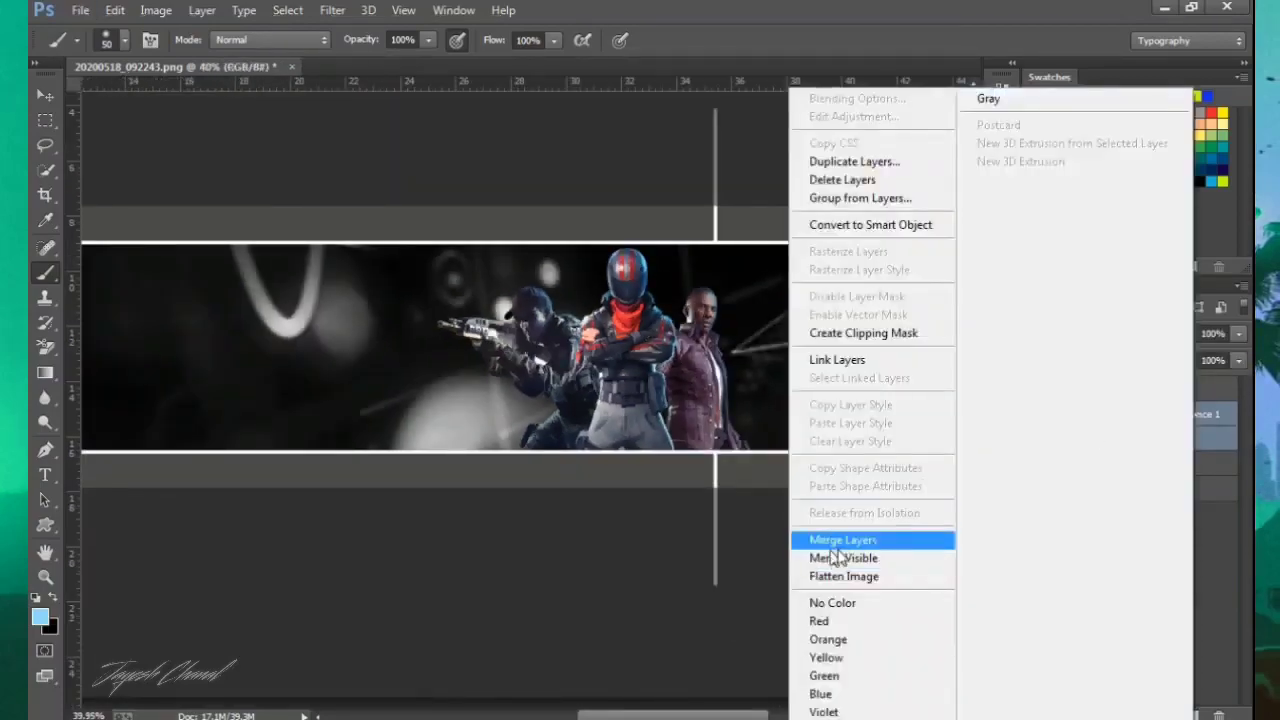
pyautogui.click(850, 537)
# Create a new layer above the characters, fill the characters' outline on it with black, and deselect.
pyautogui.click(1193, 716)
pyautogui.click(1105, 447)
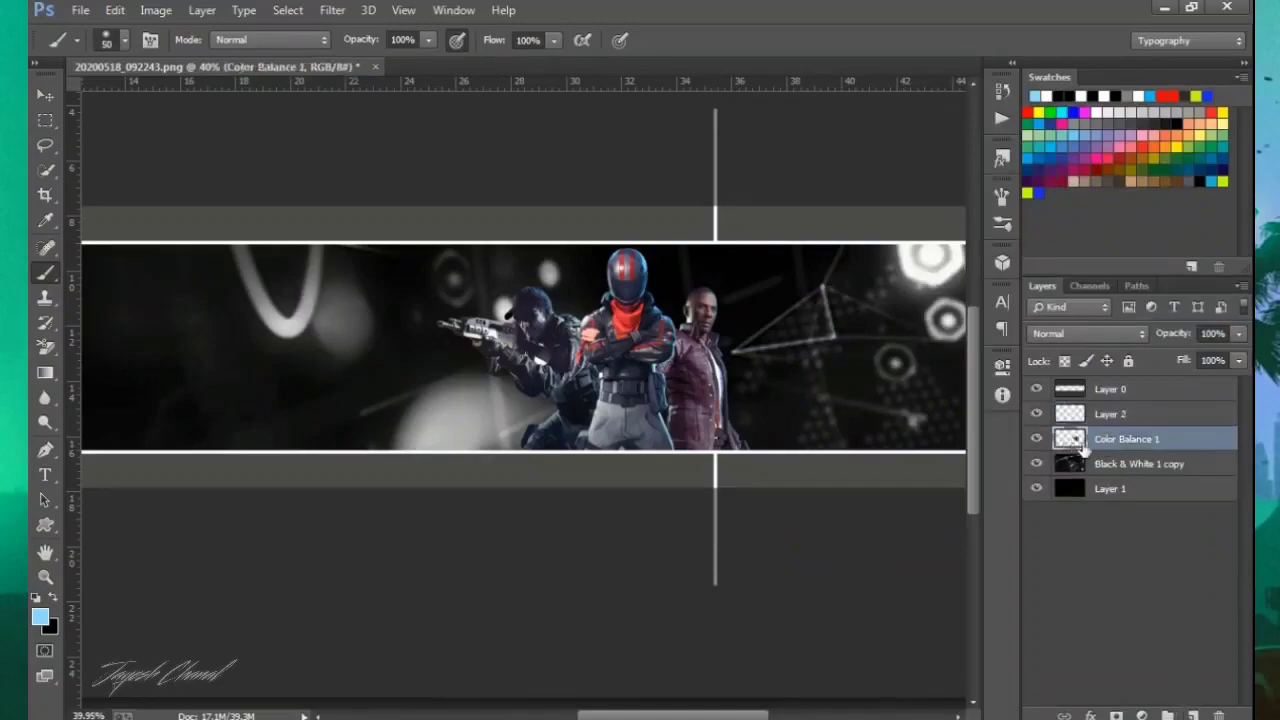
pyautogui.keyDown('ctrl'); pyautogui.click(1070, 438); pyautogui.keyUp('ctrl')
pyautogui.click(1105, 414)
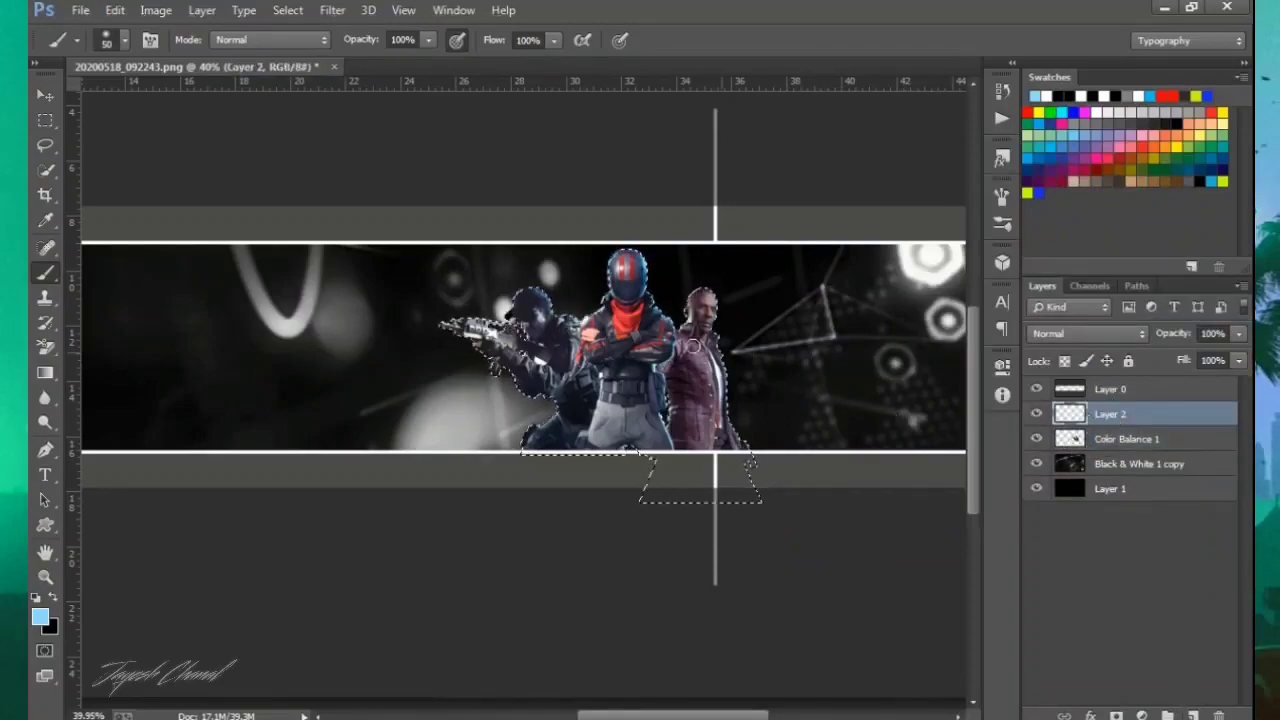
pyautogui.click(55, 600)
pyautogui.hotkey('ctrl', 'BackSpace')
pyautogui.hotkey('alt', 'BackSpace')
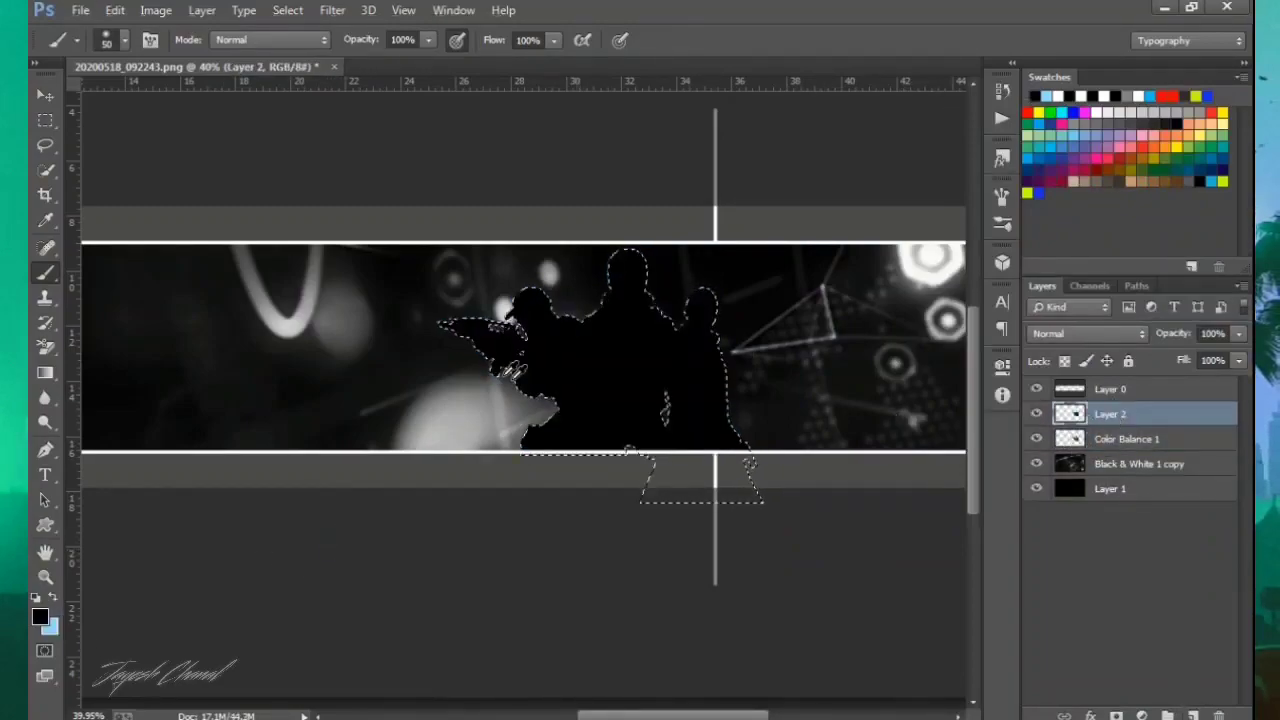
pyautogui.hotkey('ctrl', 'd')
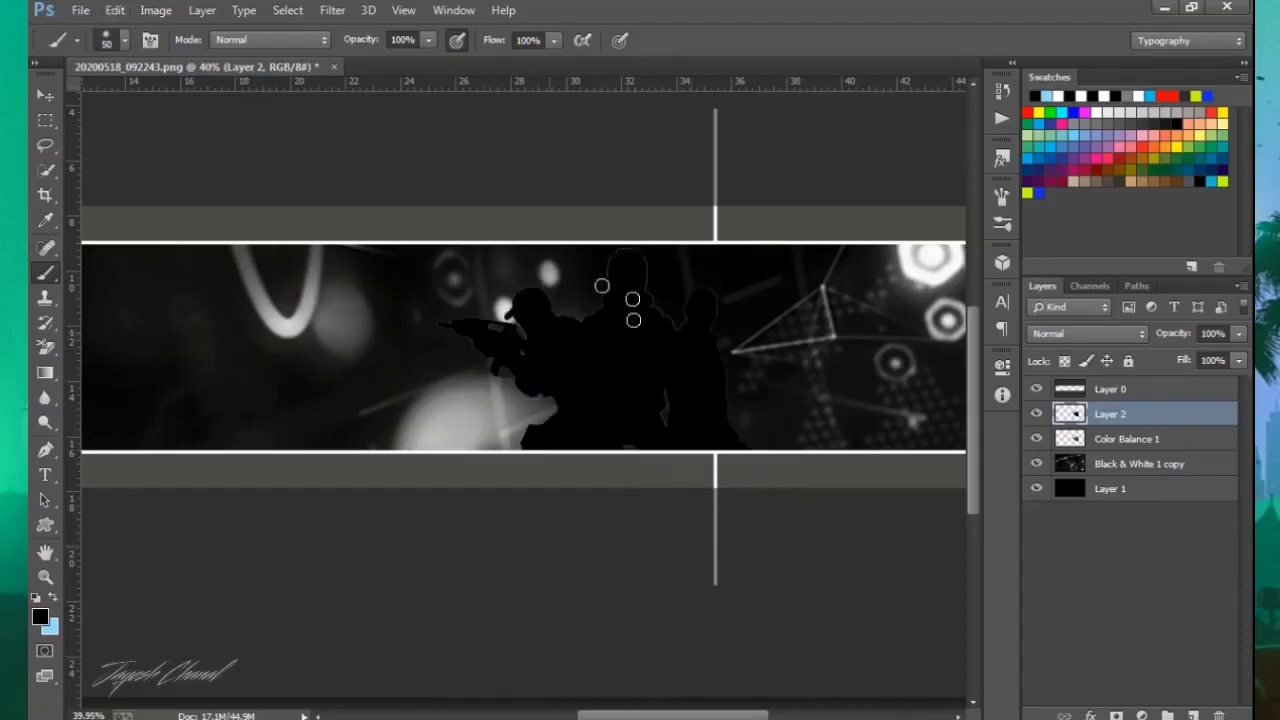
# Move the black silhouette layer below the characters layer Color Balance 1 and hide the characters layer.
pyautogui.moveTo(1127, 416); pyautogui.dragTo(1126, 449)
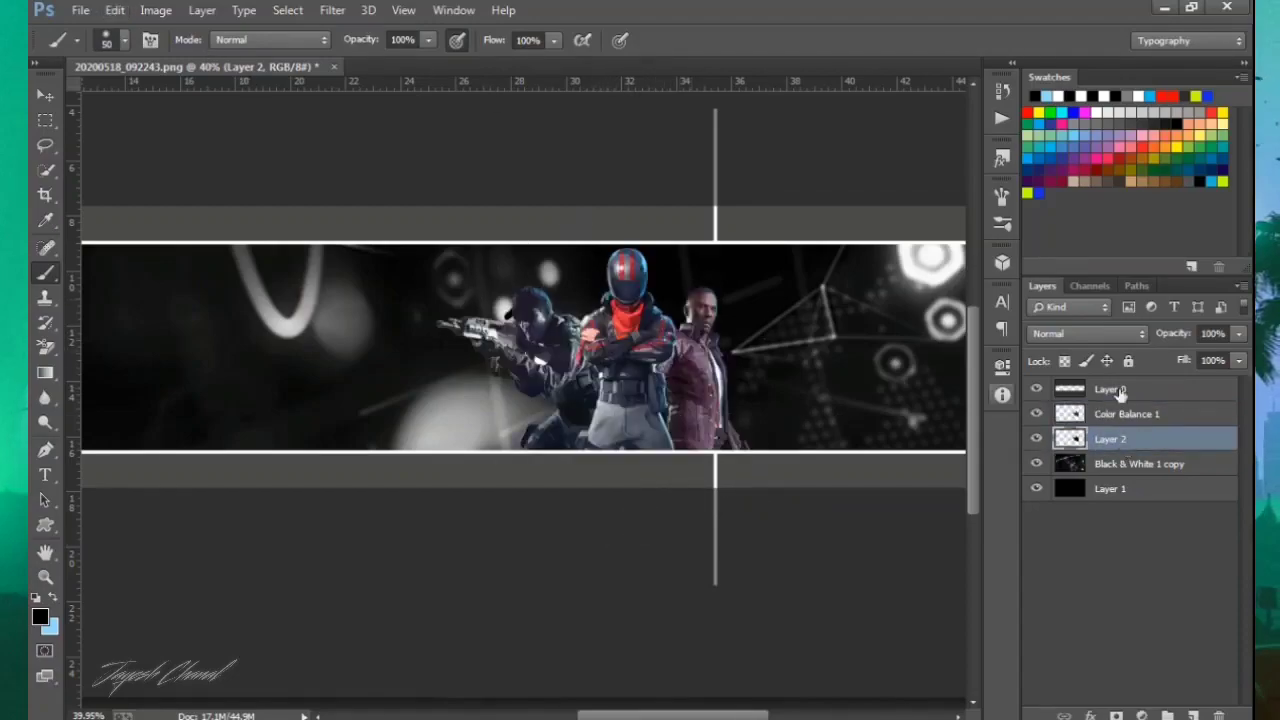
pyautogui.click(1036, 414)
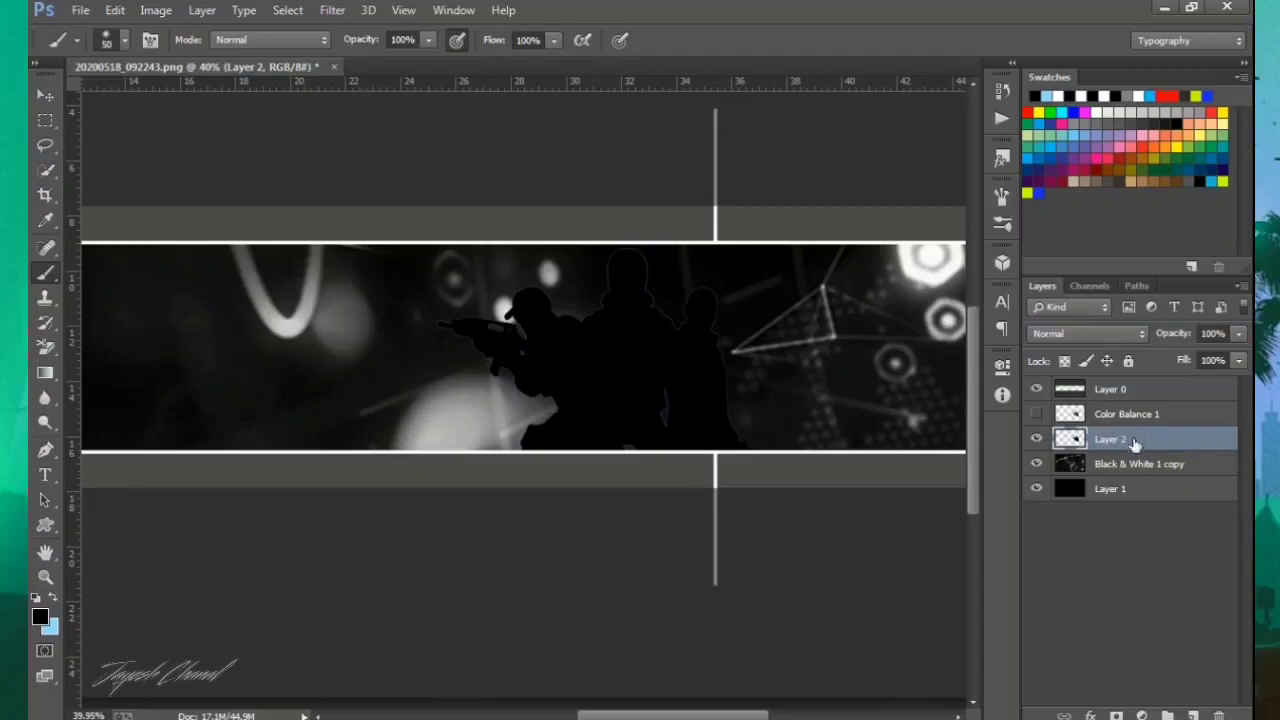
# Try a Gaussian Blur on the black silhouette layer, testing a 50-pixel radius and then a smaller one, and show the characters layer.
pyautogui.click(331, 11)
pyautogui.moveTo(351, 226)
pyautogui.click(697, 349)
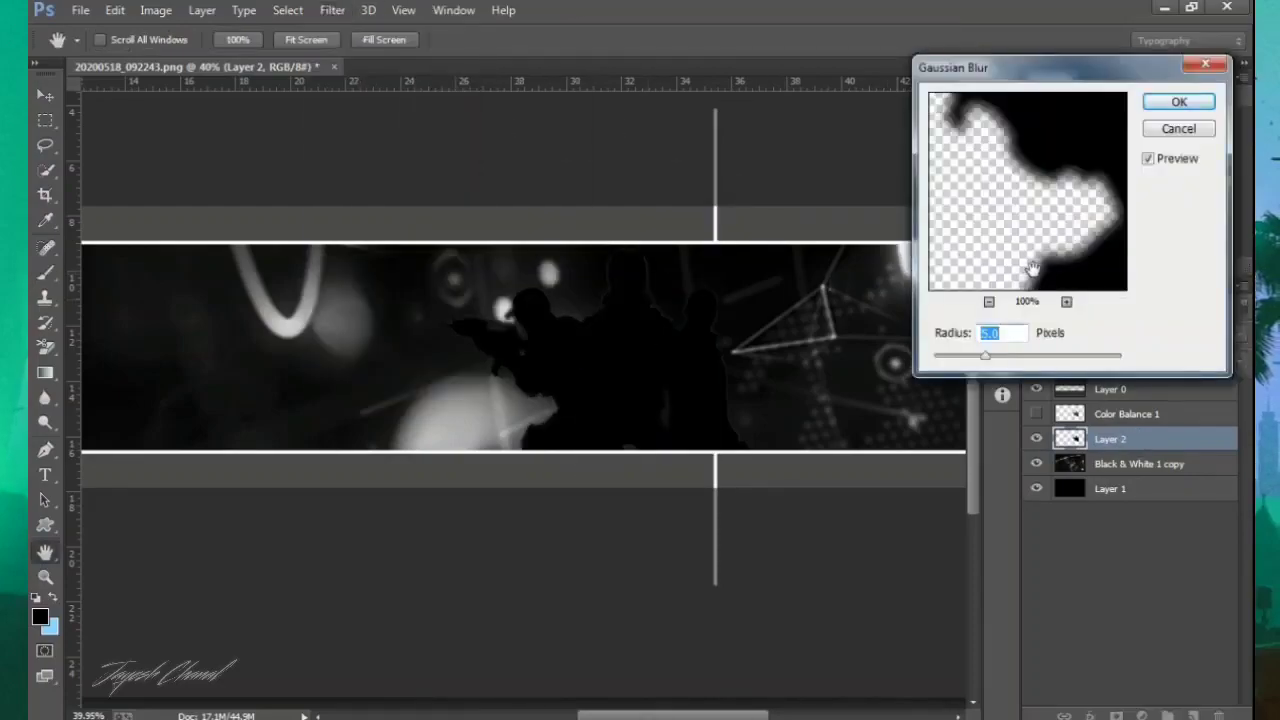
pyautogui.moveTo(985, 355); pyautogui.dragTo(1072, 358)
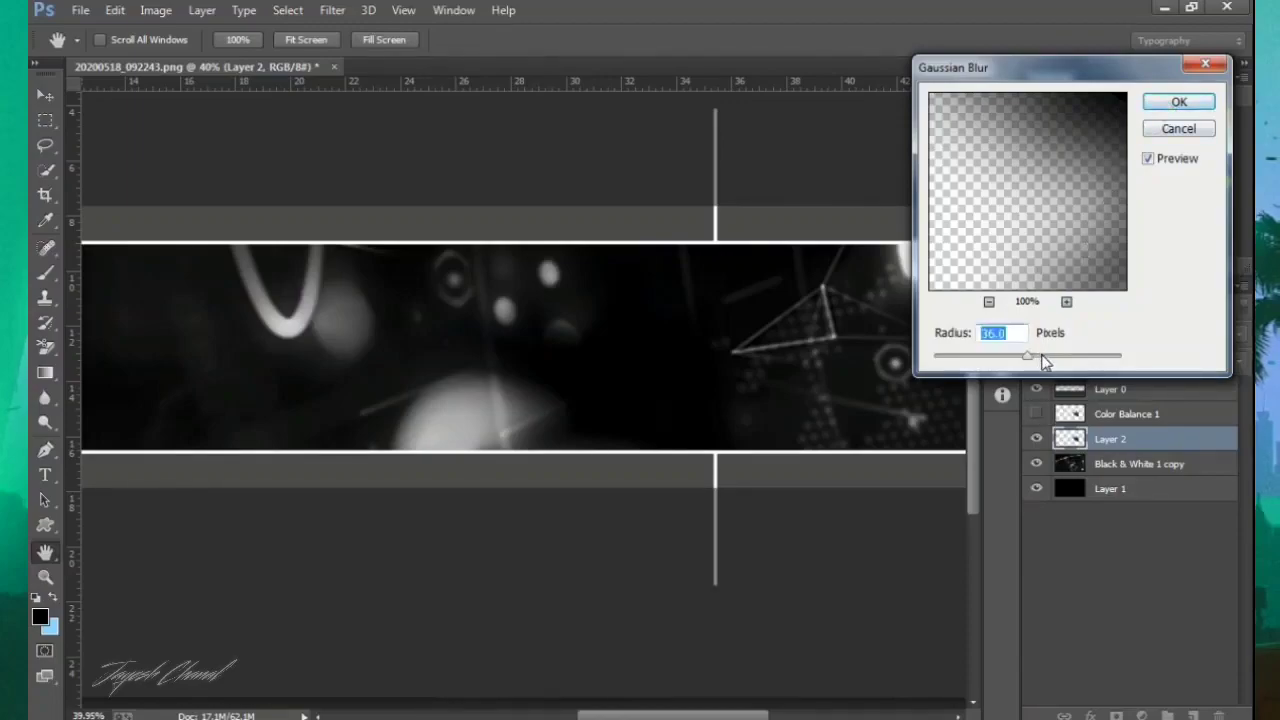
pyautogui.click(1041, 356)
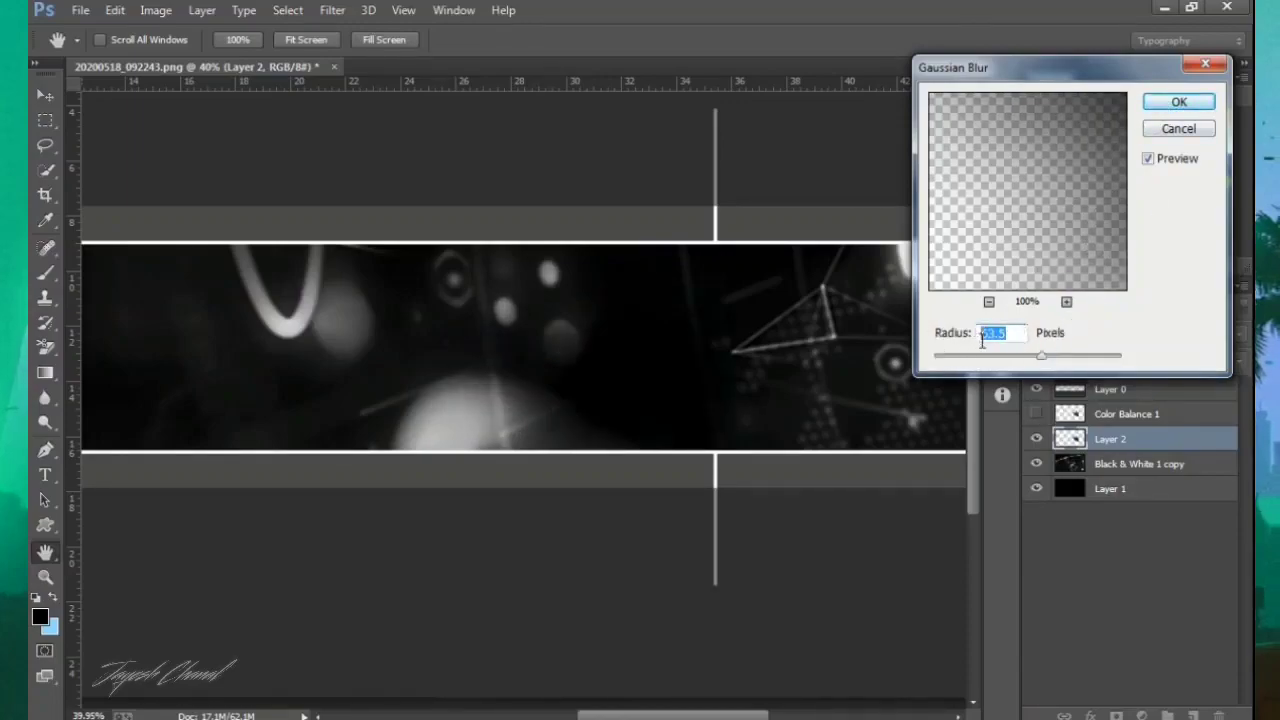
pyautogui.write('50')
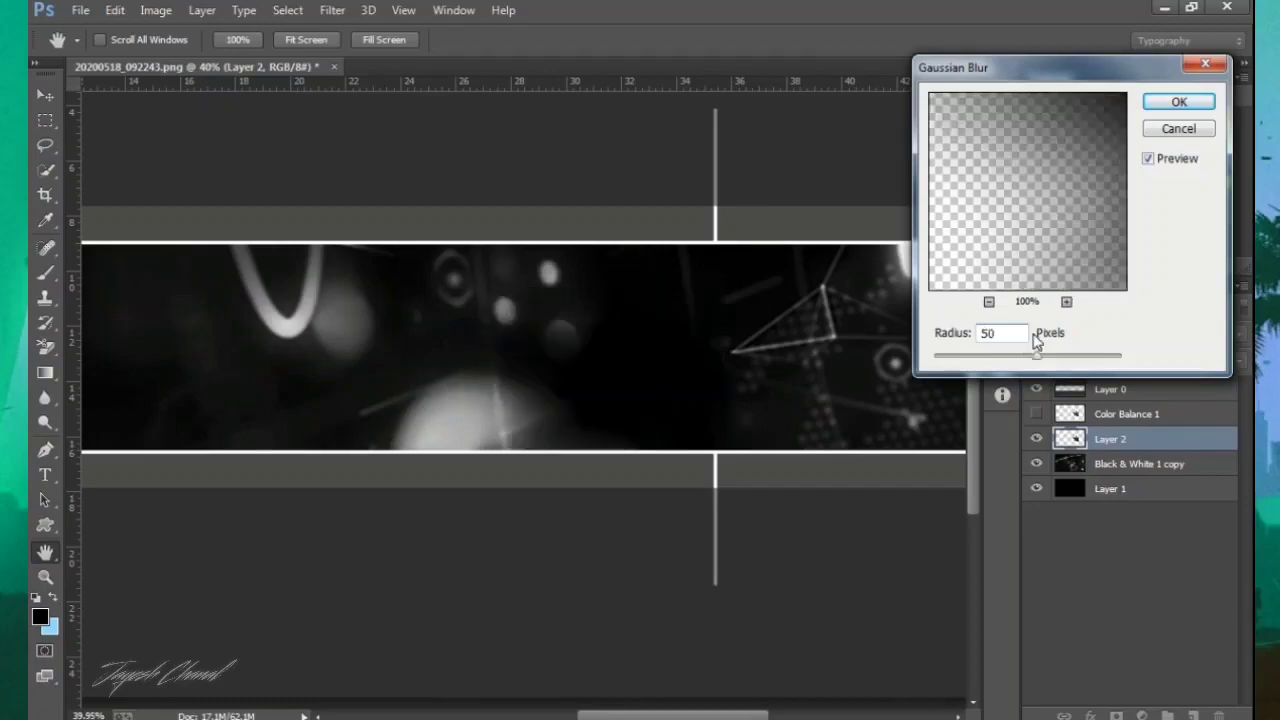
pyautogui.click(998, 356)
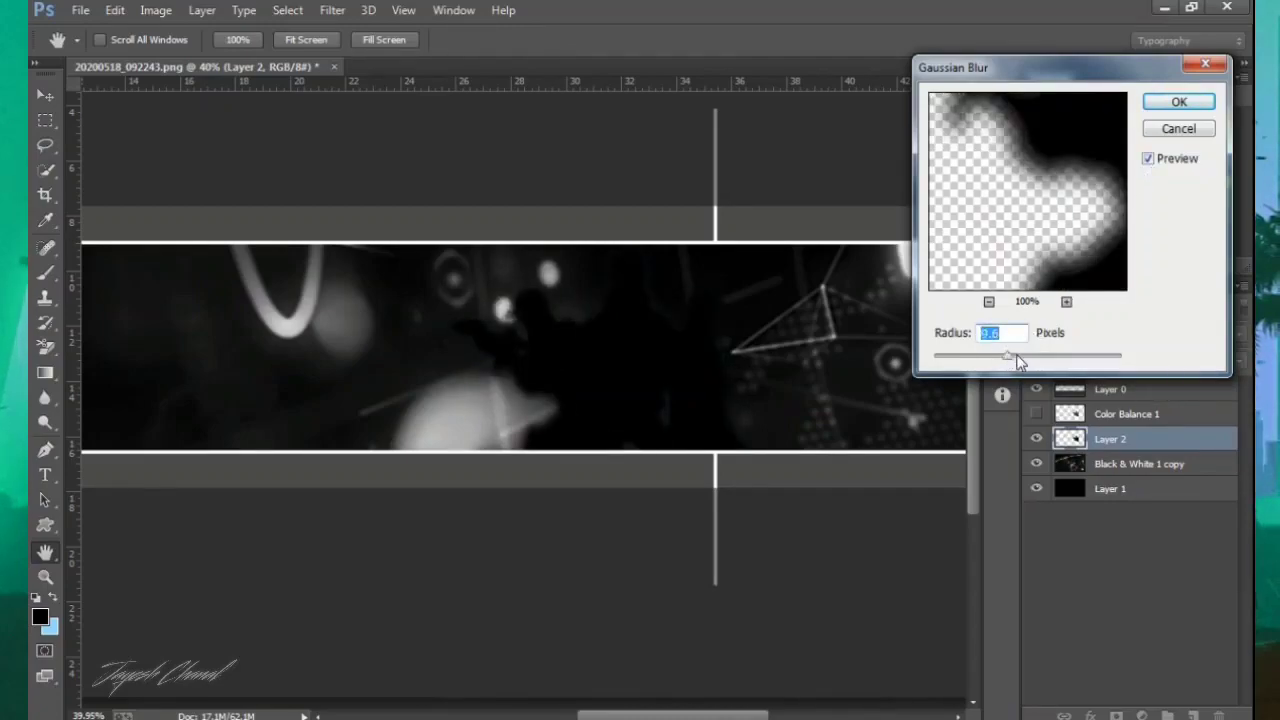
pyautogui.moveTo(1018, 362); pyautogui.dragTo(1023, 347)
pyautogui.click(1179, 101)
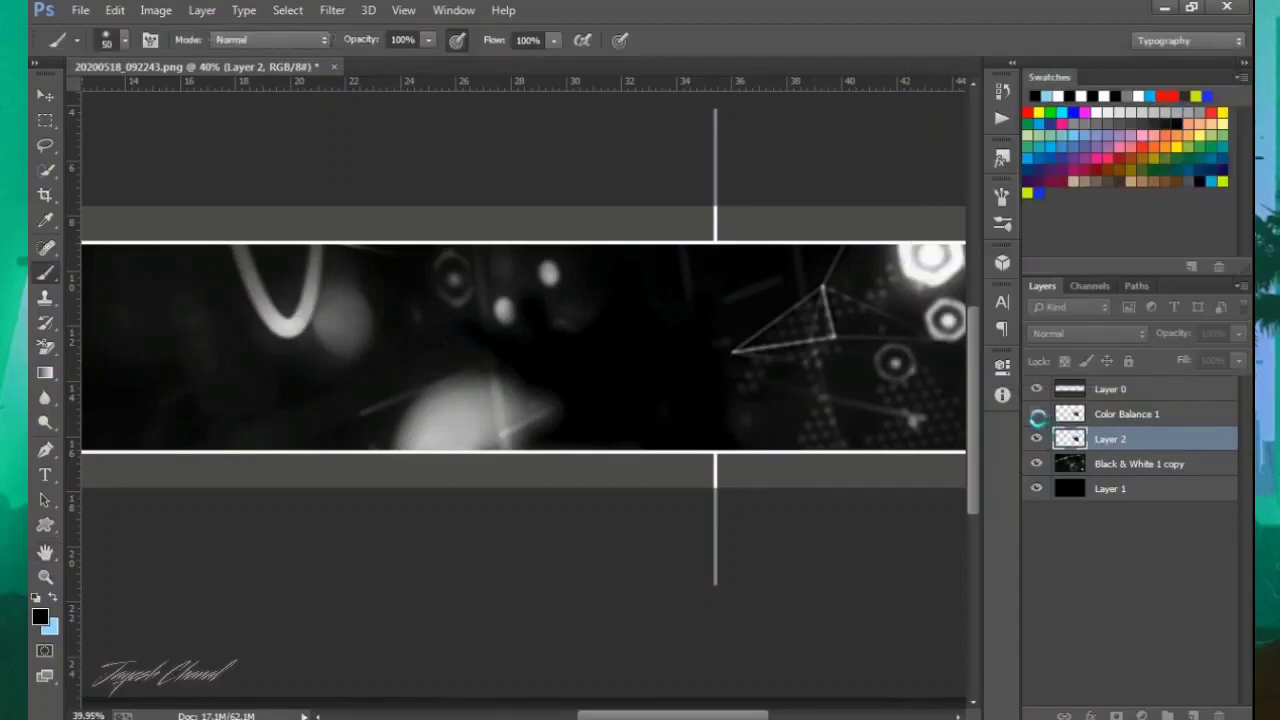
pyautogui.click(1037, 414)
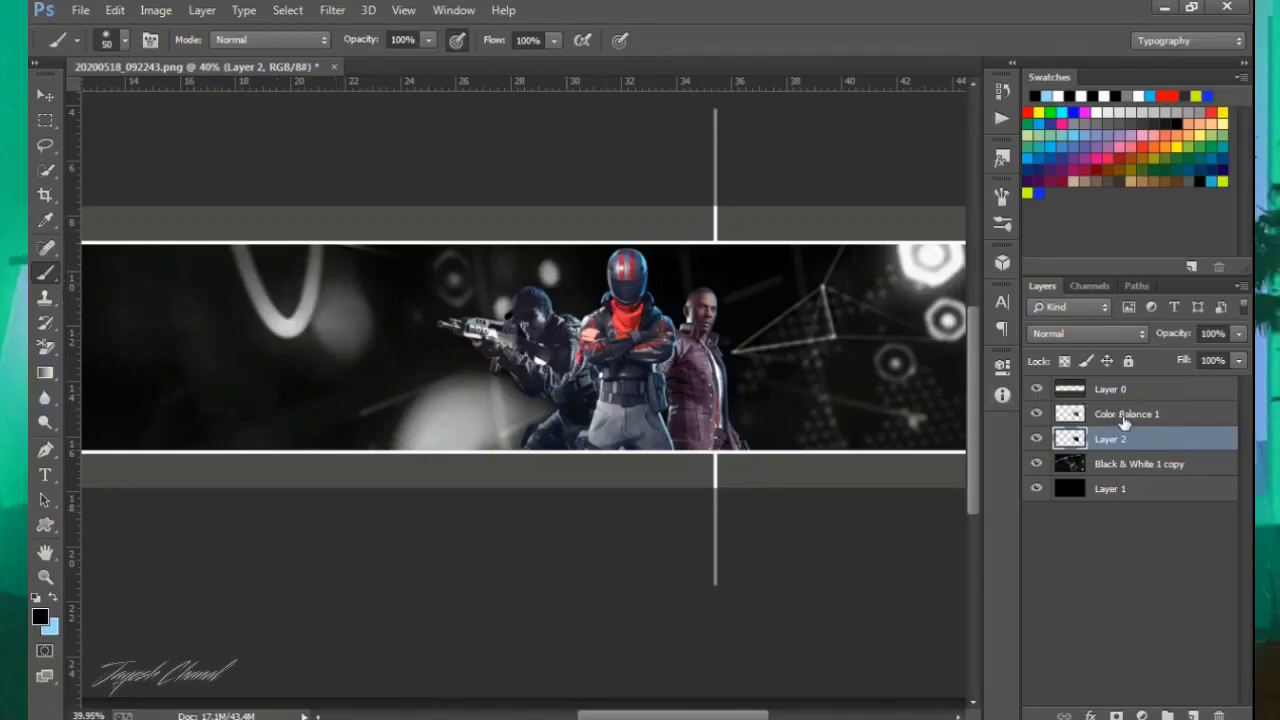
# Duplicate the characters layer Color Balance 1 twice and undo the second duplication.
pyautogui.click(1178, 421)
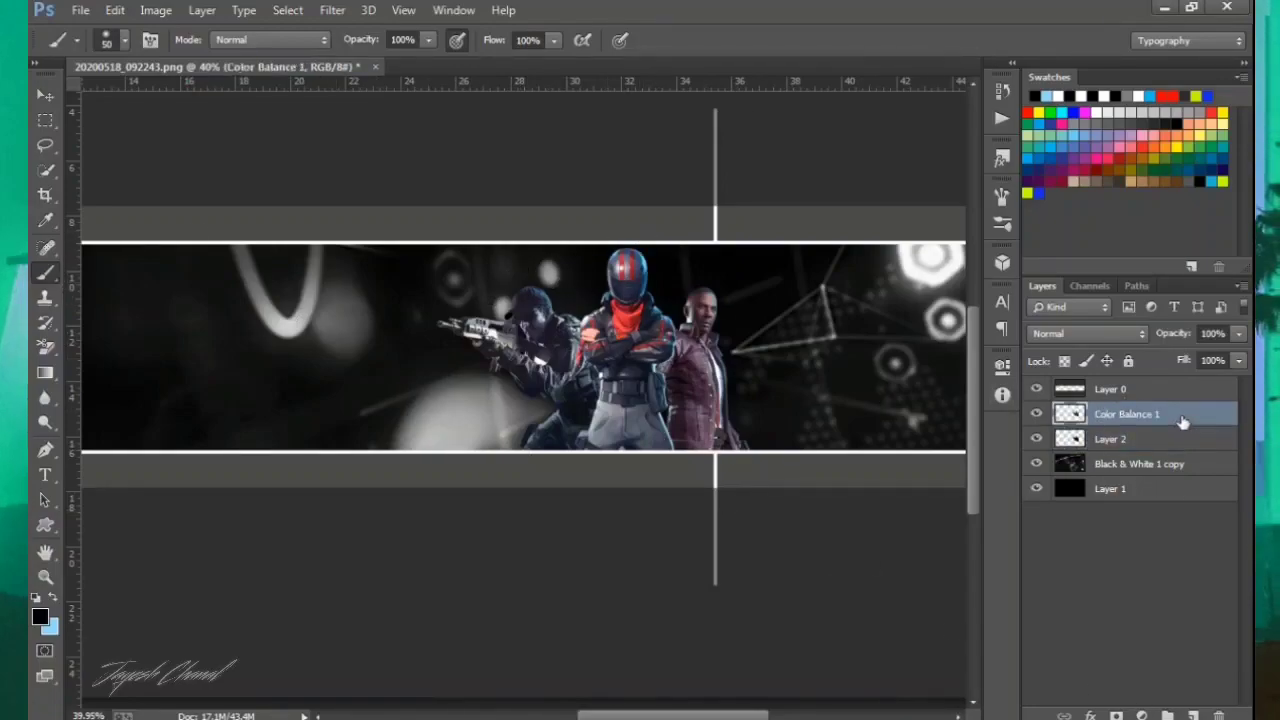
pyautogui.hotkey('ctrl', 'j')
pyautogui.hotkey('ctrl', 'j')
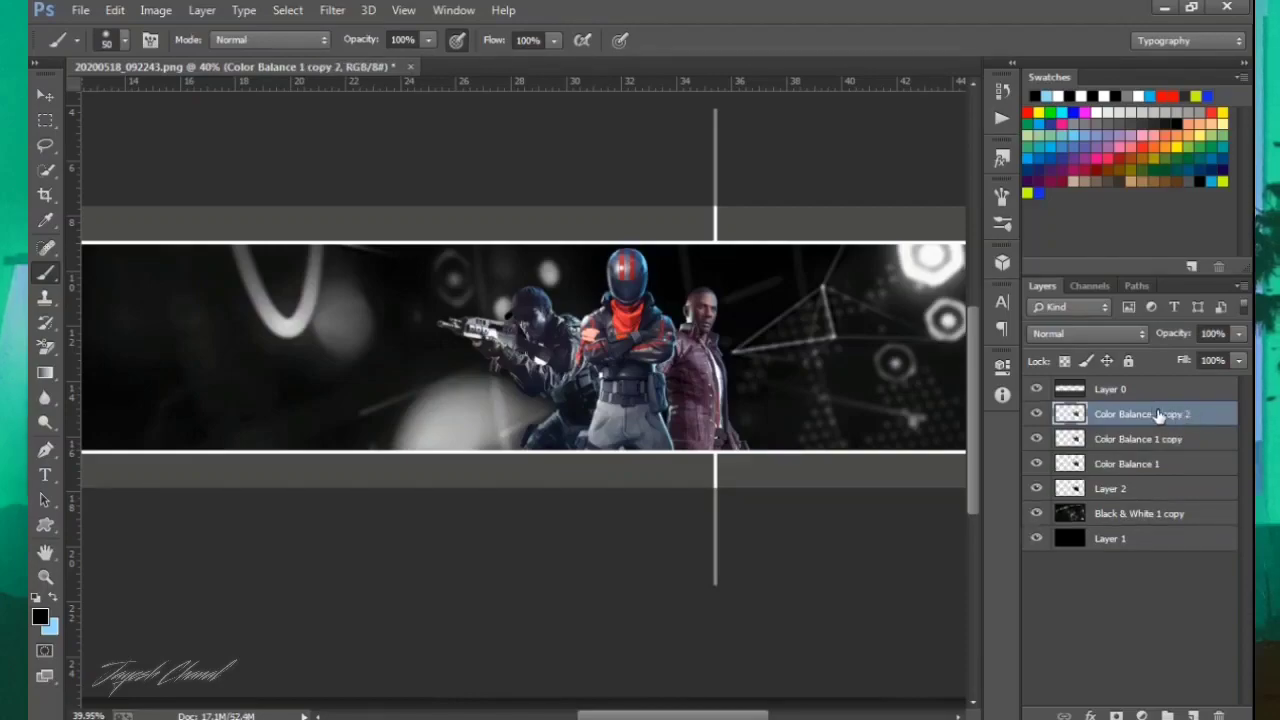
pyautogui.keyDown('shift'); pyautogui.click(1173, 490); pyautogui.keyUp('shift')
pyautogui.click(1175, 421)
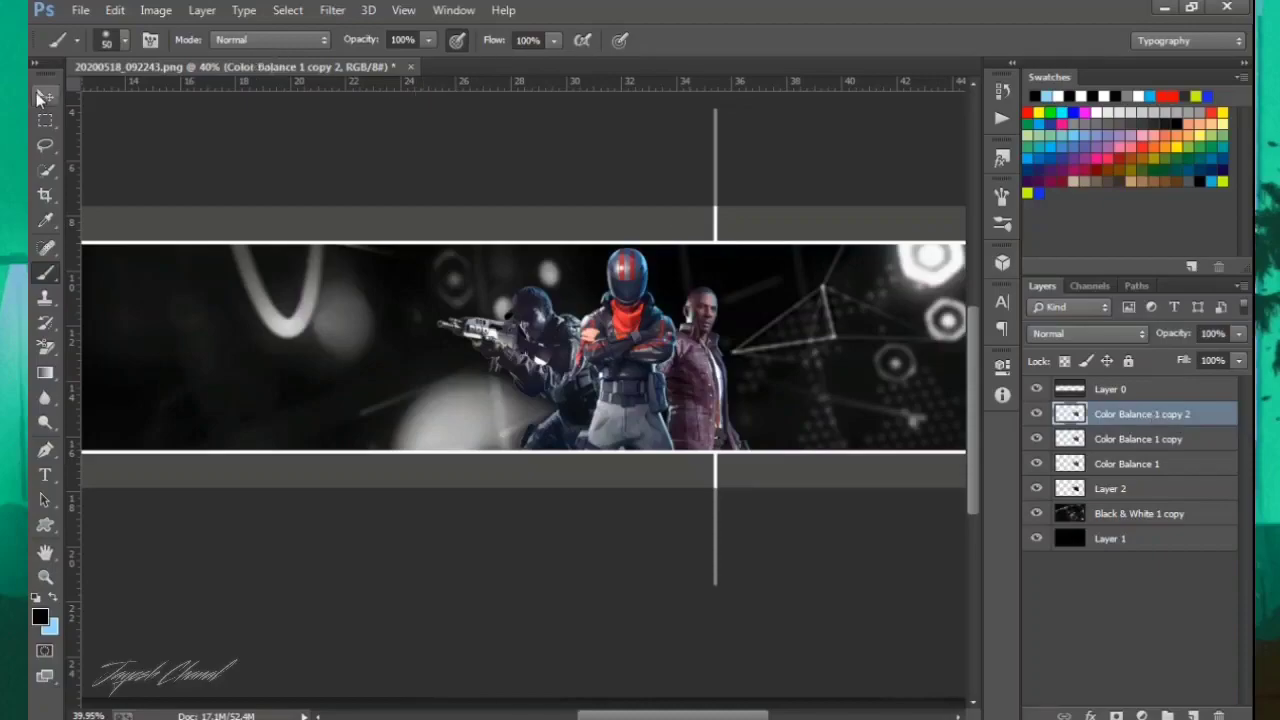
pyautogui.click(44, 97)
pyautogui.press('Delete')
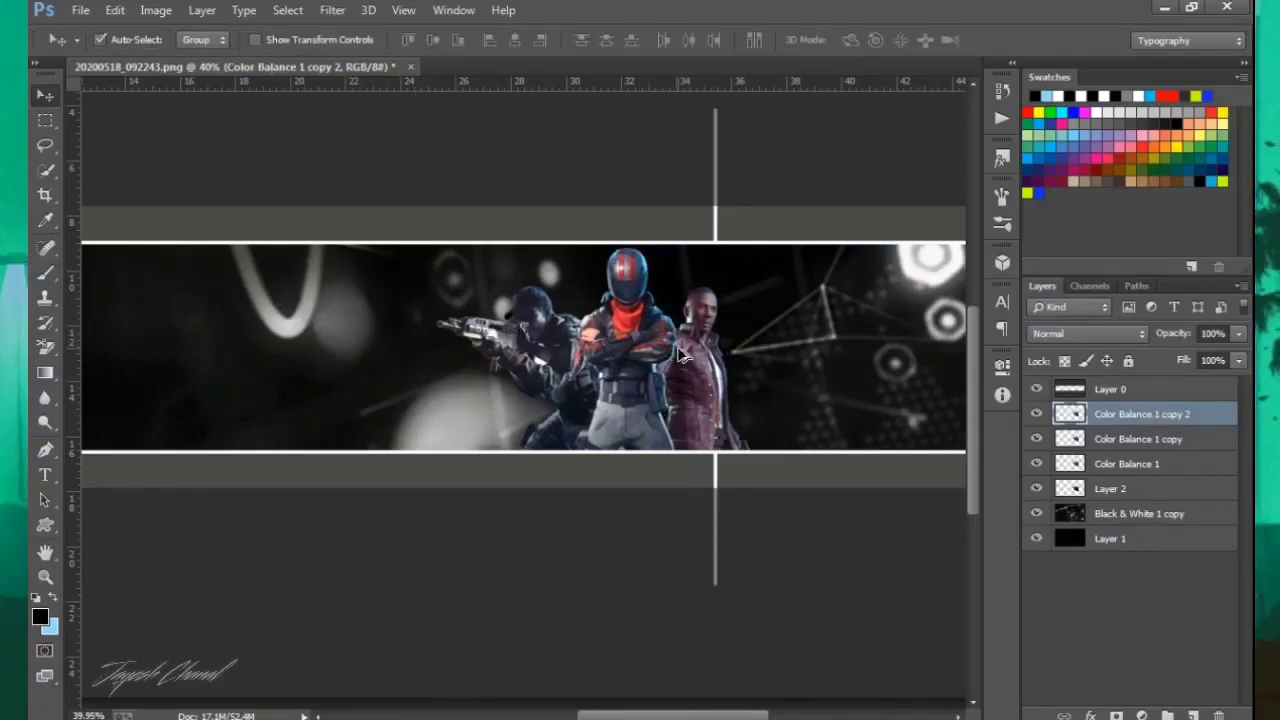
pyautogui.hotkey('ctrl', 'z')
pyautogui.hotkey('ctrl', 'z')
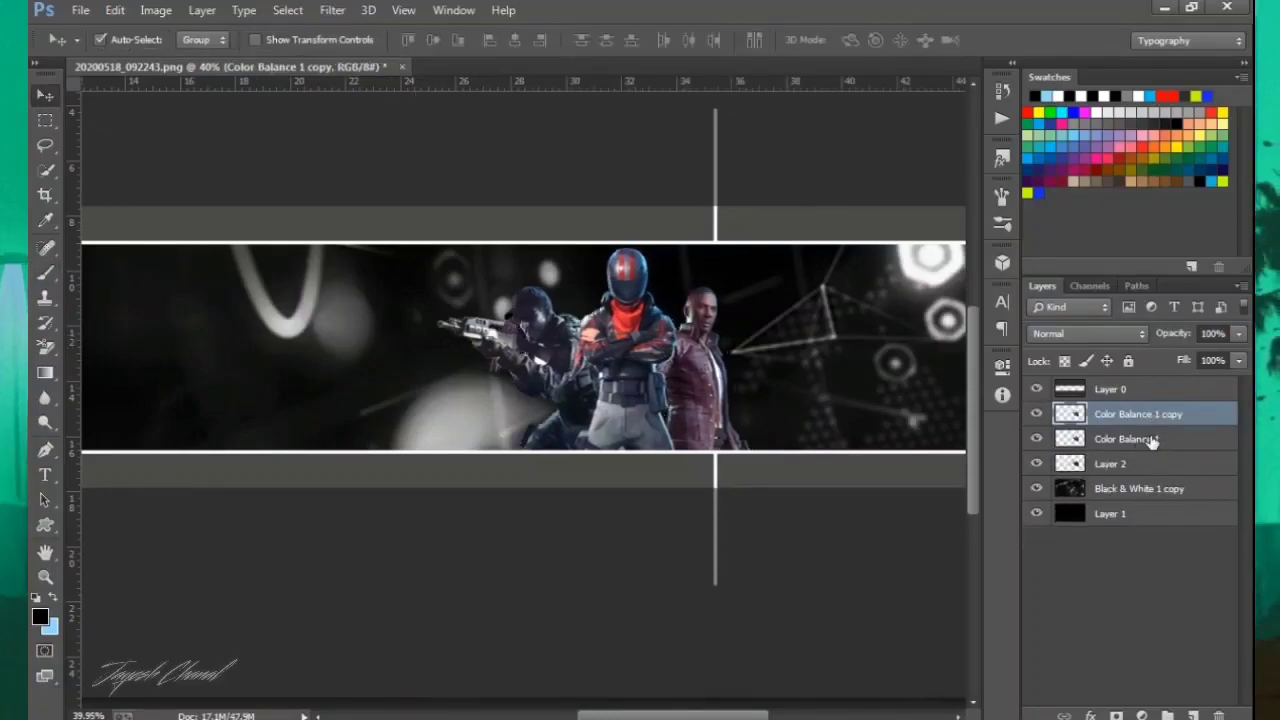
# Try nudging the original characters layer to the right, and undo back to the unblurred black silhouette.
pyautogui.click(1152, 440)
pyautogui.hotkey('shift', 'Right')
pyautogui.hotkey('shift', 'Right')
pyautogui.hotkey('shift', 'Right')
pyautogui.hotkey('shift', 'Right')
pyautogui.hotkey('shift', 'Right')
pyautogui.hotkey('shift', 'Right')
pyautogui.hotkey('shift', 'Right')
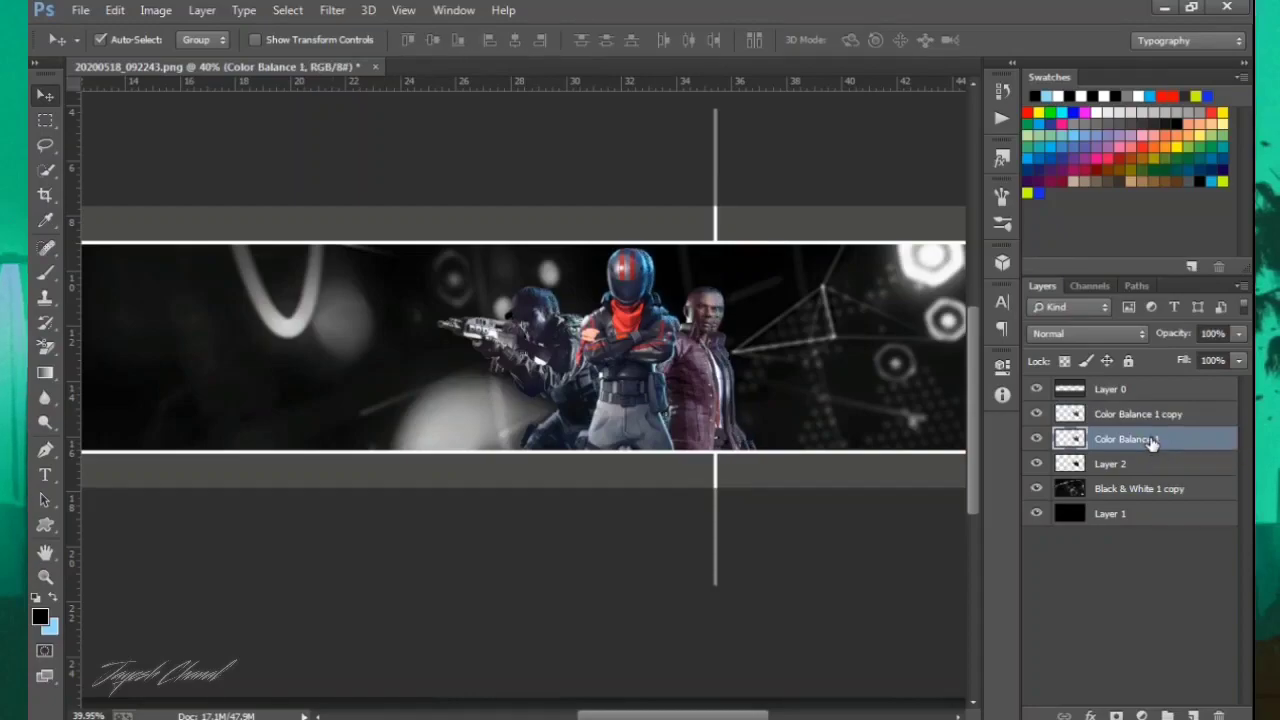
pyautogui.hotkey('ctrl', 'z')
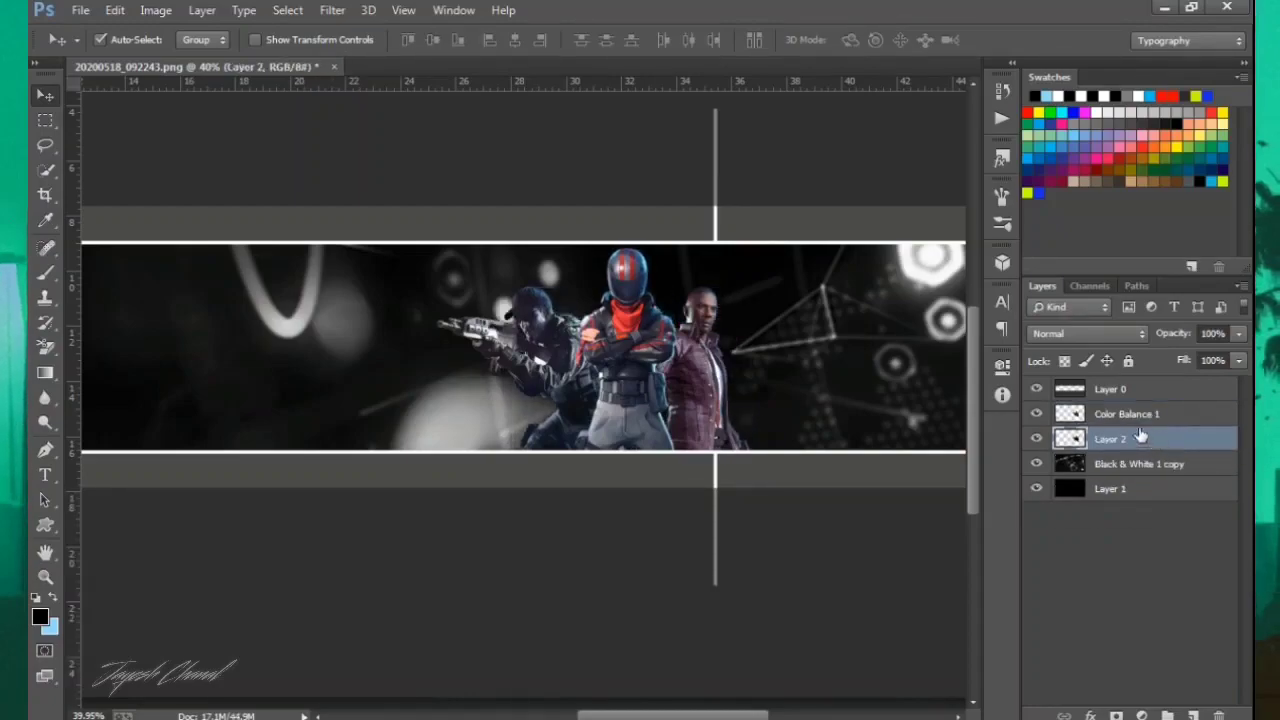
# Hide the characters layer, duplicate the black silhouette layer Layer 2 twice, and merge the copies into it.
pyautogui.click(1036, 414)
pyautogui.click(1036, 414)
pyautogui.click(1036, 414)
pyautogui.click(1036, 414)
pyautogui.click(1036, 414)
pyautogui.hotkey('ctrl', 'j')
pyautogui.hotkey('ctrl', 'j')
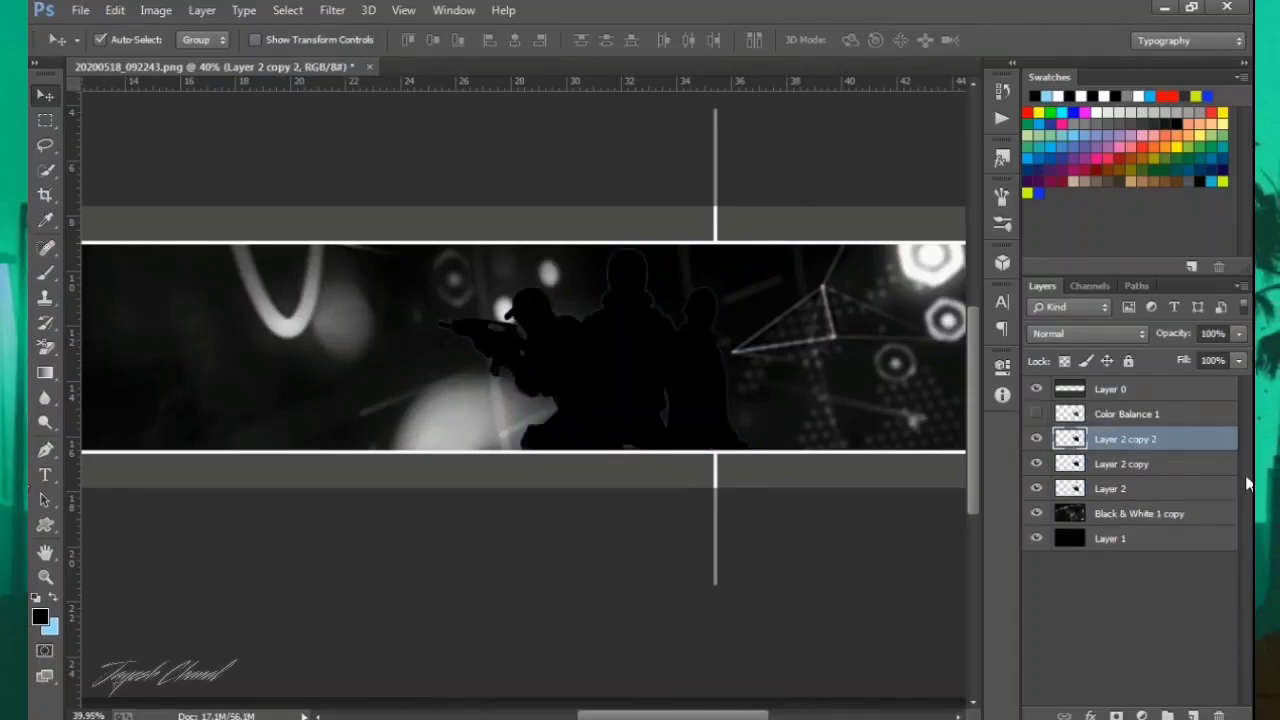
pyautogui.hotkey('ctrl', 'e')
pyautogui.hotkey('ctrl', 'e')
# Apply a Gaussian Blur to the merged black silhouette layer and show the characters layer.
pyautogui.click(327, 12)
pyautogui.moveTo(357, 217)
pyautogui.click(666, 357)
pyautogui.click(1179, 101)
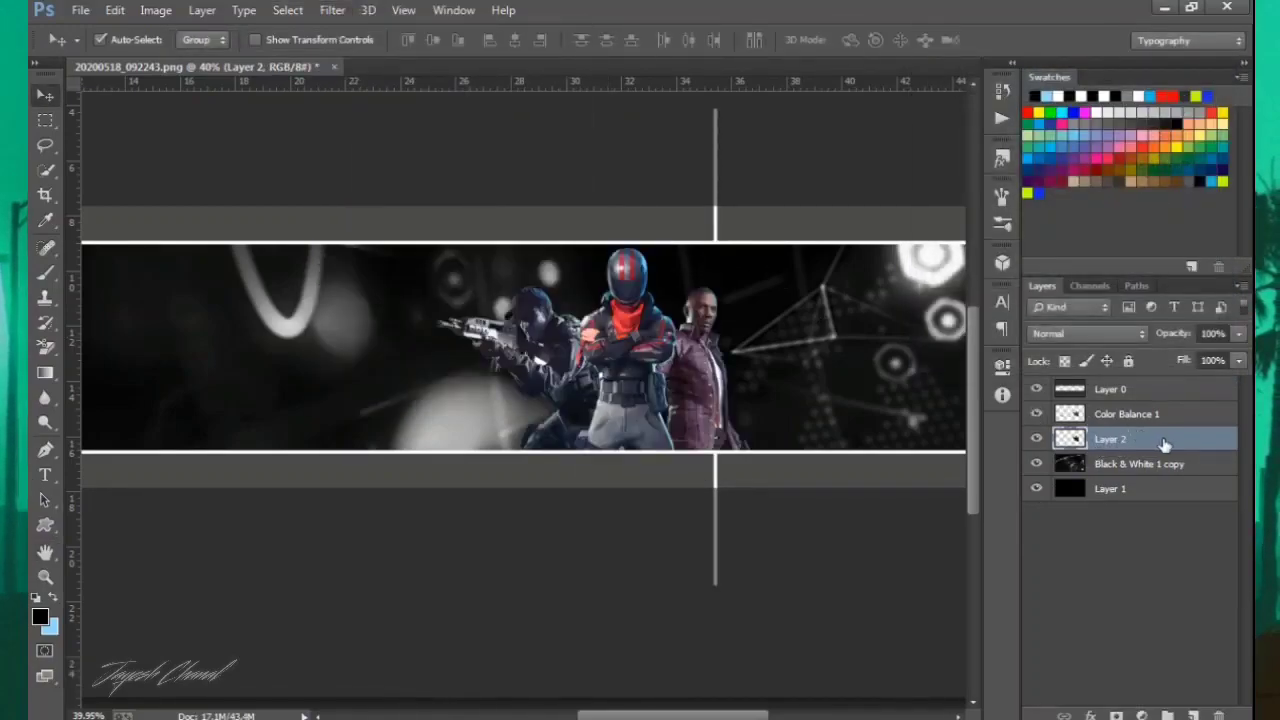
# Duplicate the blurred silhouette layer and merge the copy with the original to strengthen the shadow.
pyautogui.hotkey('ctrl', 'j')
pyautogui.click(1037, 414)
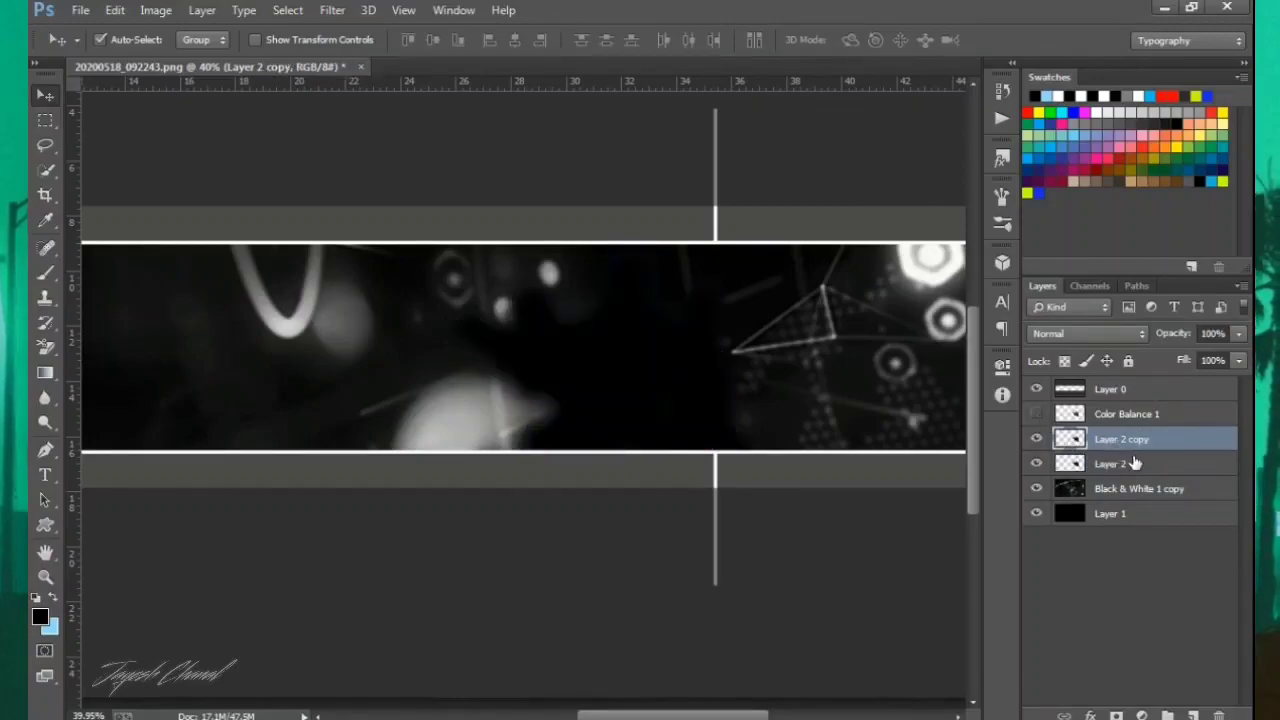
pyautogui.click(1037, 414)
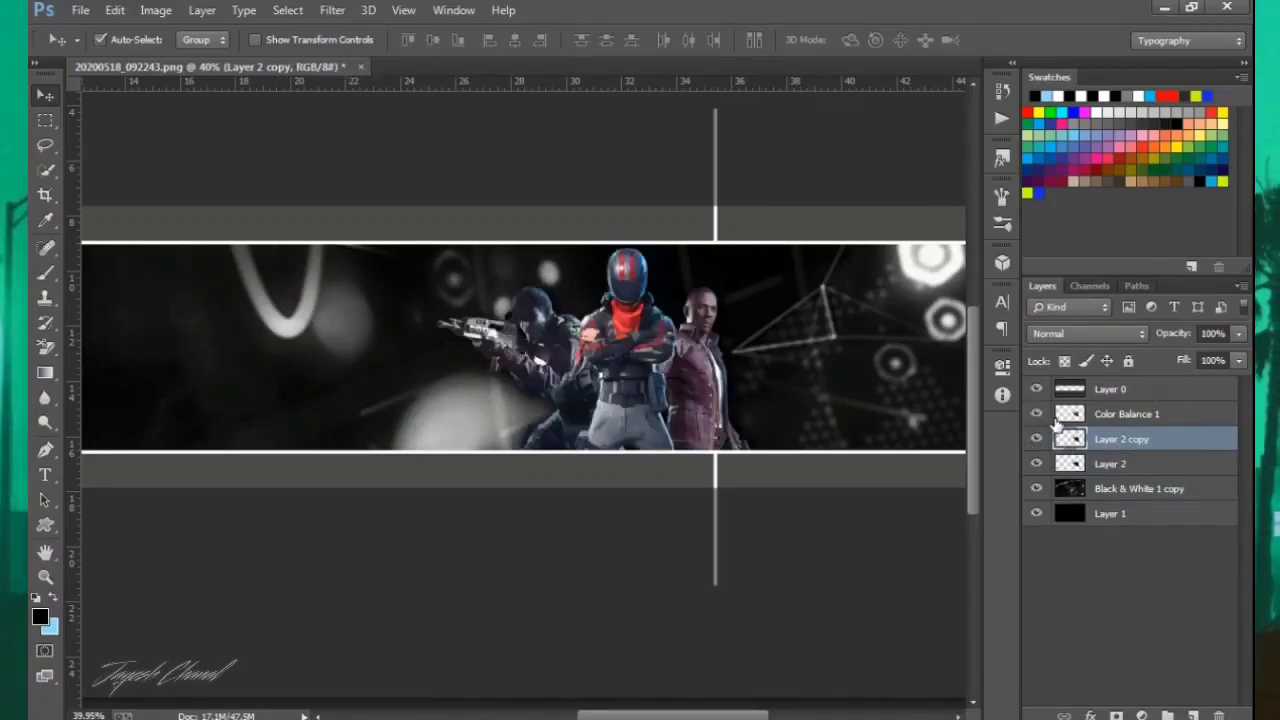
pyautogui.click(1106, 466)
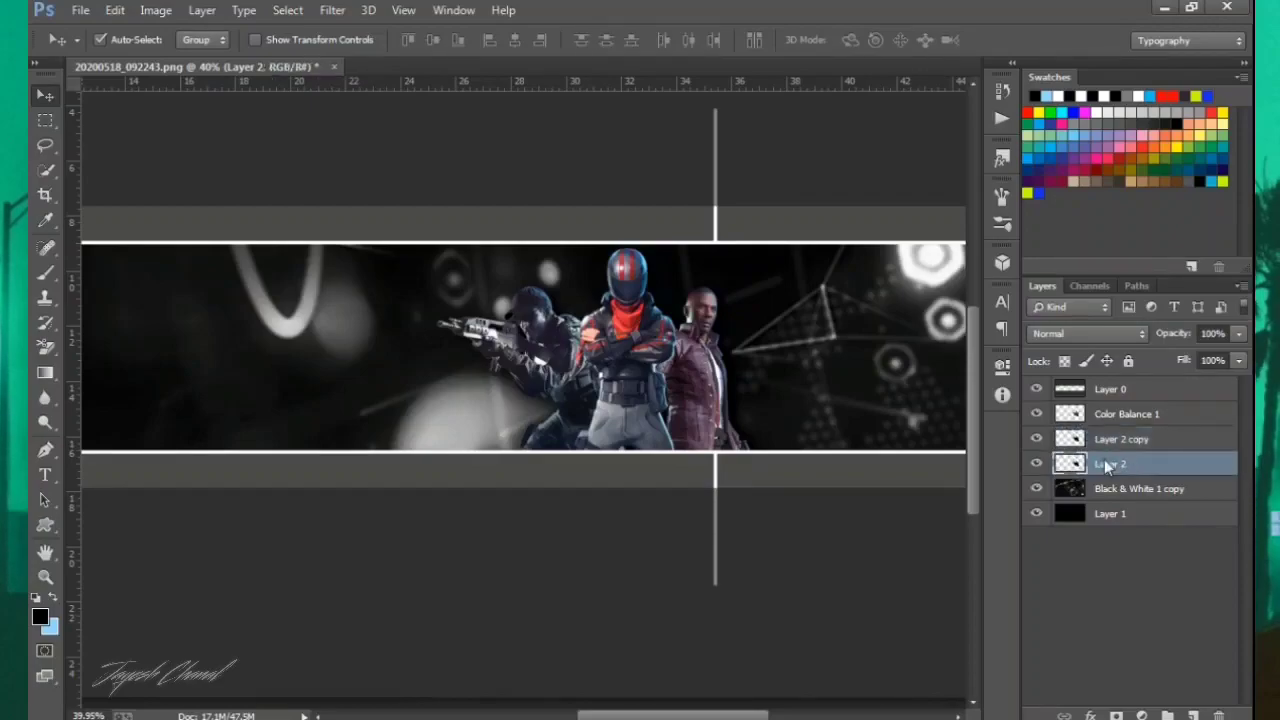
pyautogui.keyDown('shift'); pyautogui.click(1152, 440); pyautogui.keyUp('shift')
pyautogui.rightClick(1158, 462)
pyautogui.click(790, 540)
# Apply a Gaussian Blur with a 3.4-pixel radius to the merged shadow layer Layer 2 copy.
pyautogui.click(332, 10)
pyautogui.moveTo(375, 224)
pyautogui.click(666, 362)
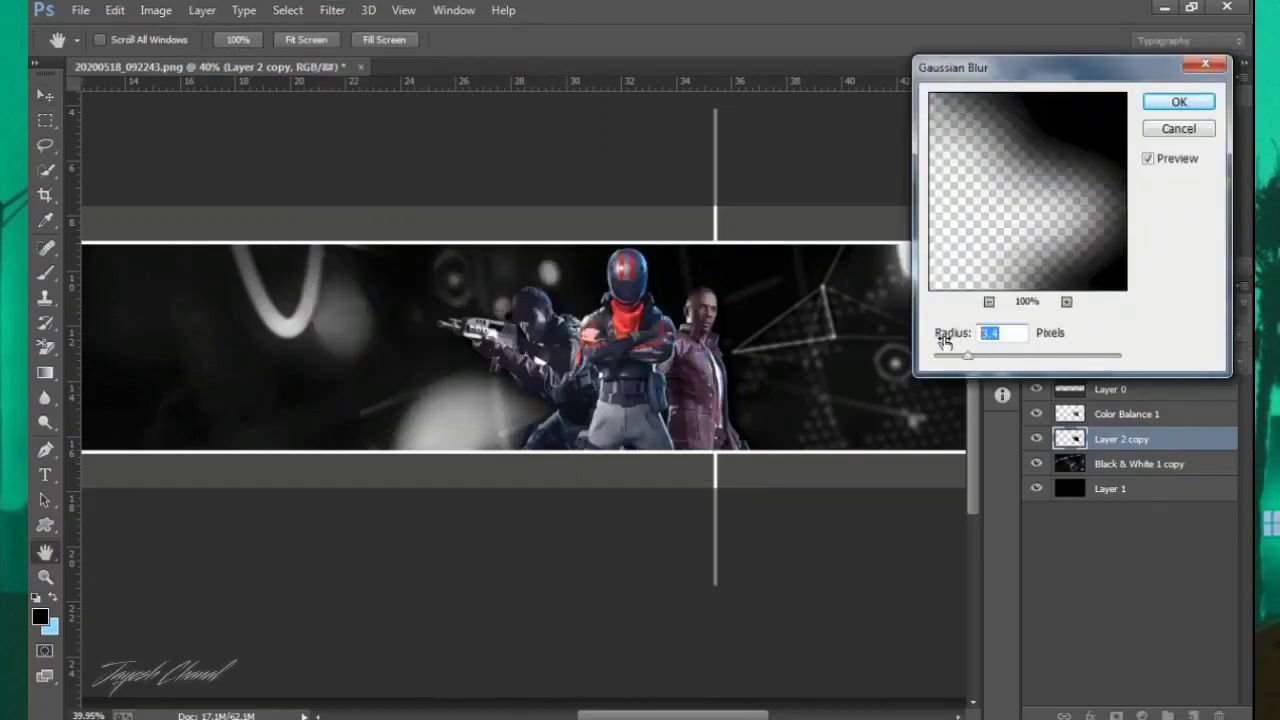
pyautogui.click(1179, 104)
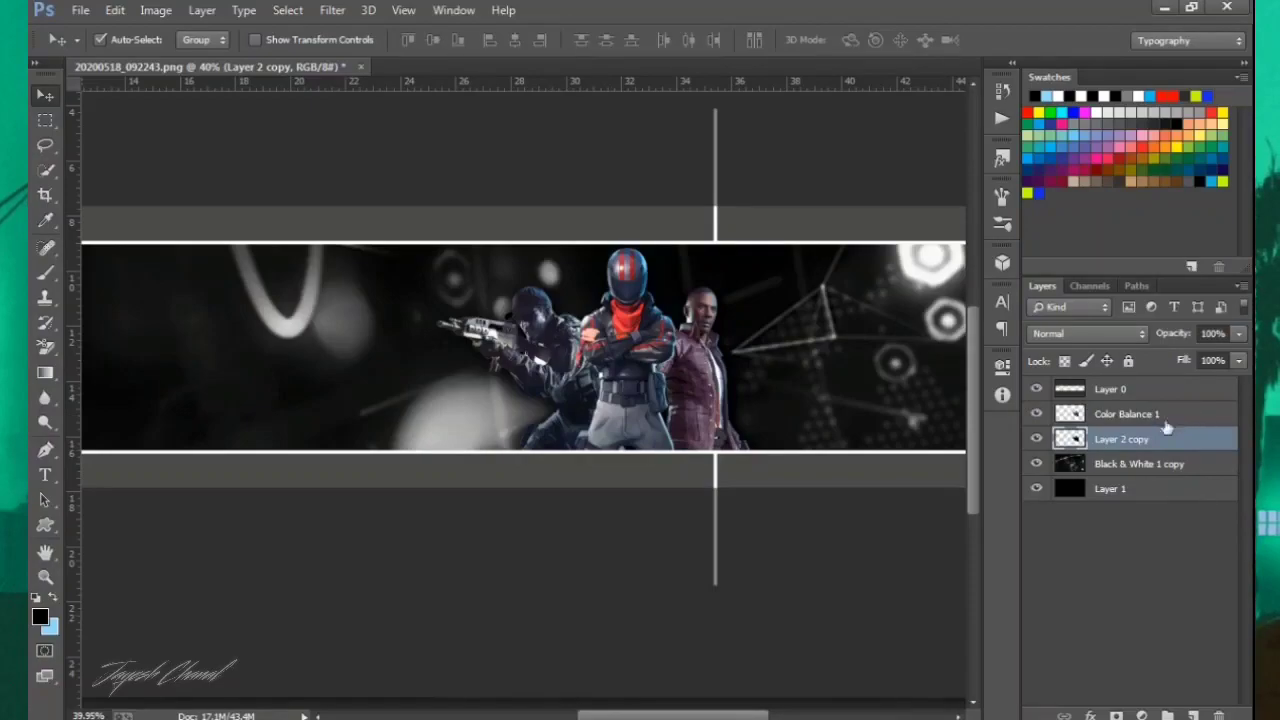
pyautogui.hotkey('ctrl', '-')
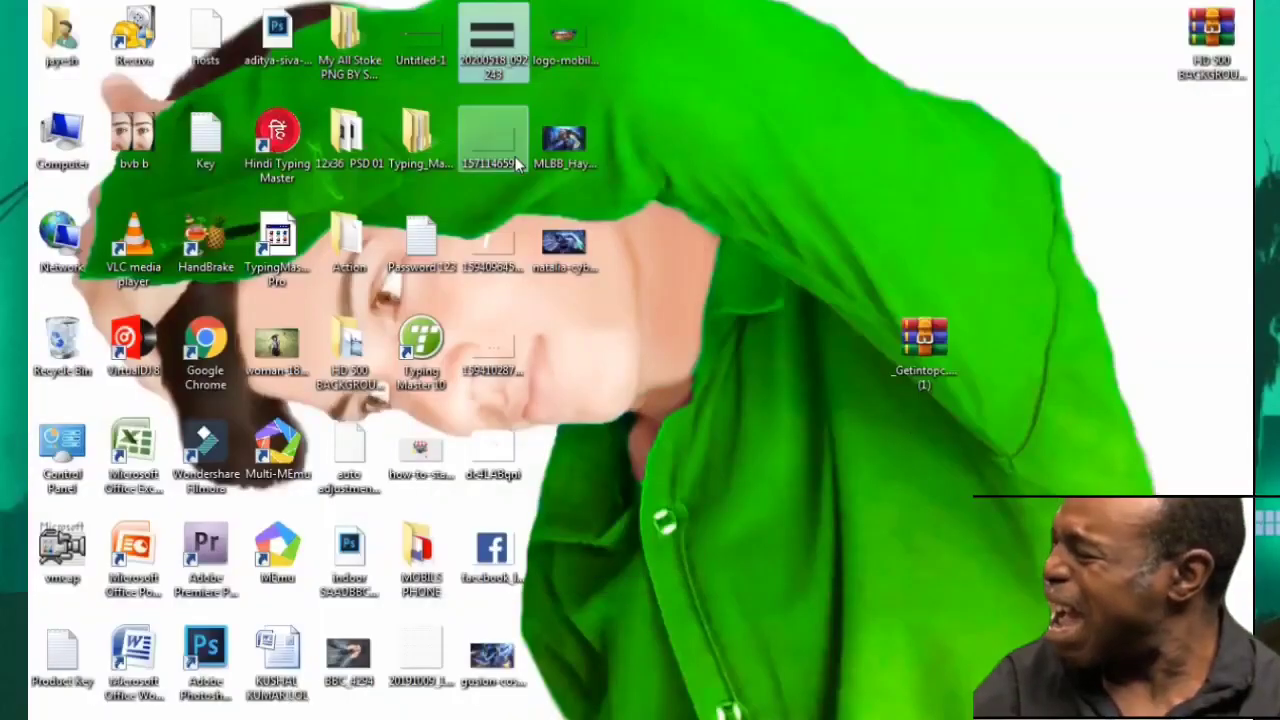
pyautogui.moveTo(491, 245); pyautogui.dragTo(491, 275)
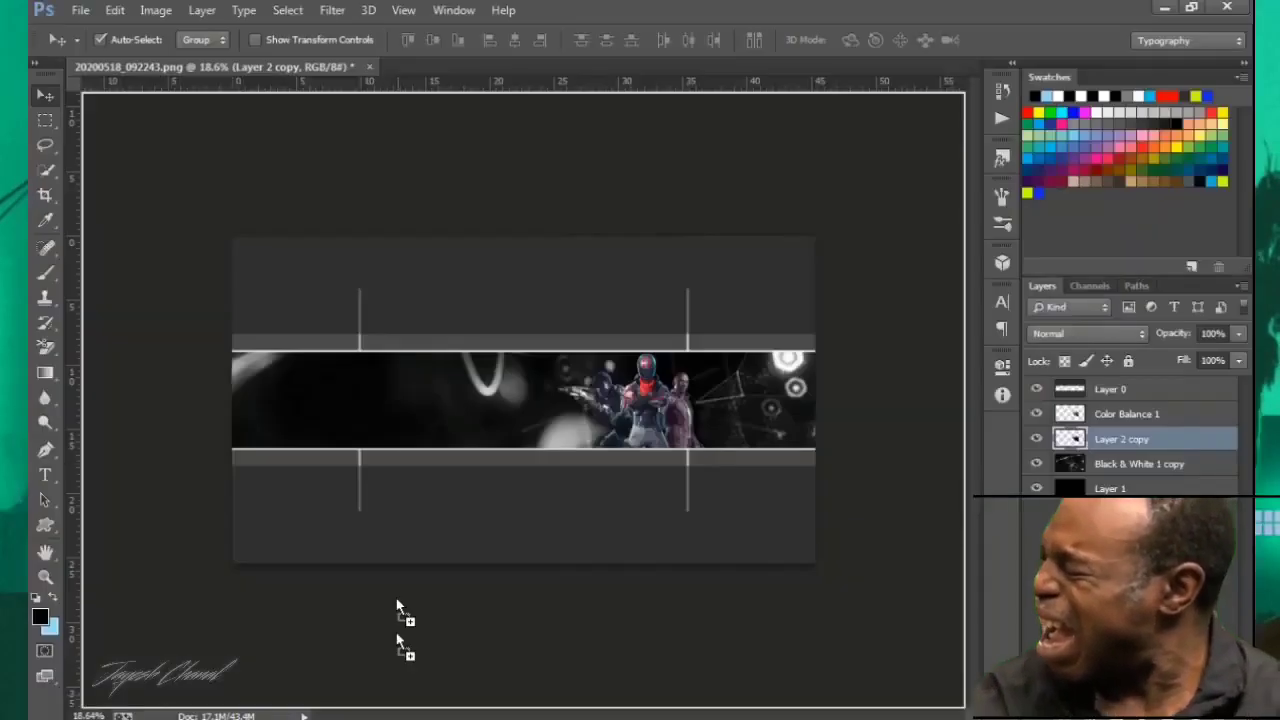
pyautogui.moveTo(400, 614); pyautogui.dragTo(434, 406)
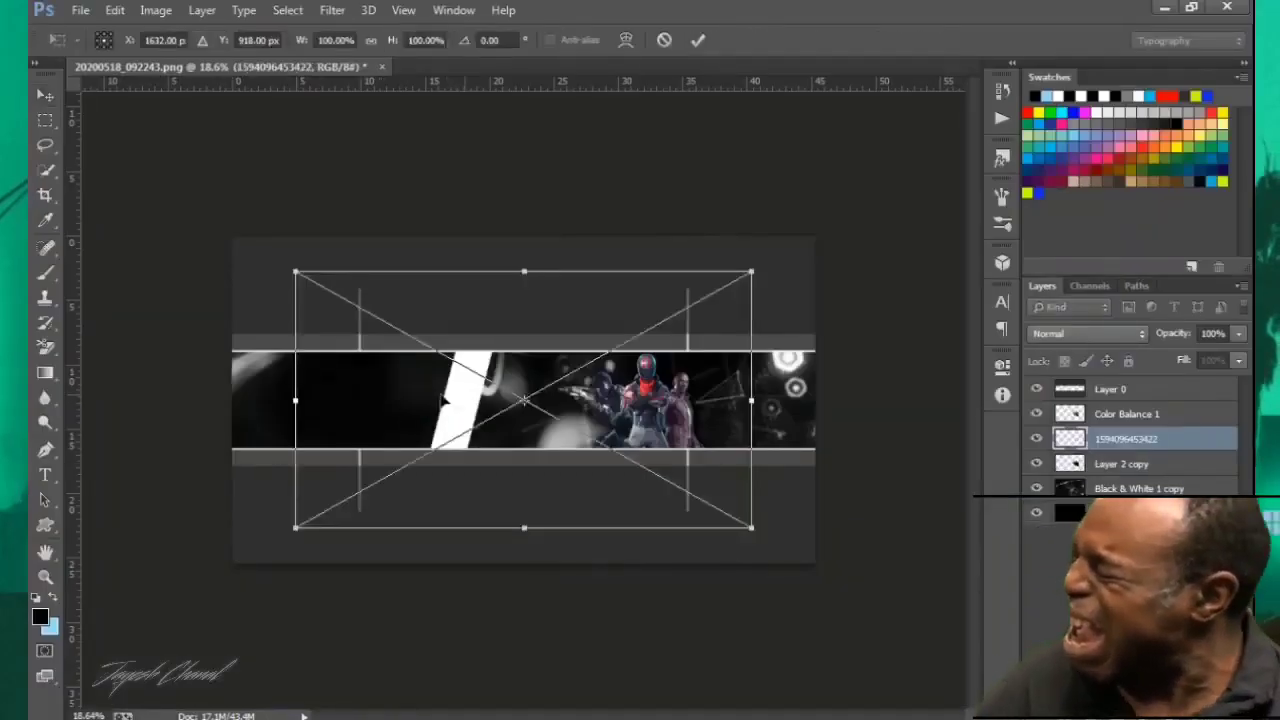
pyautogui.hotkey('ctrl', '+')
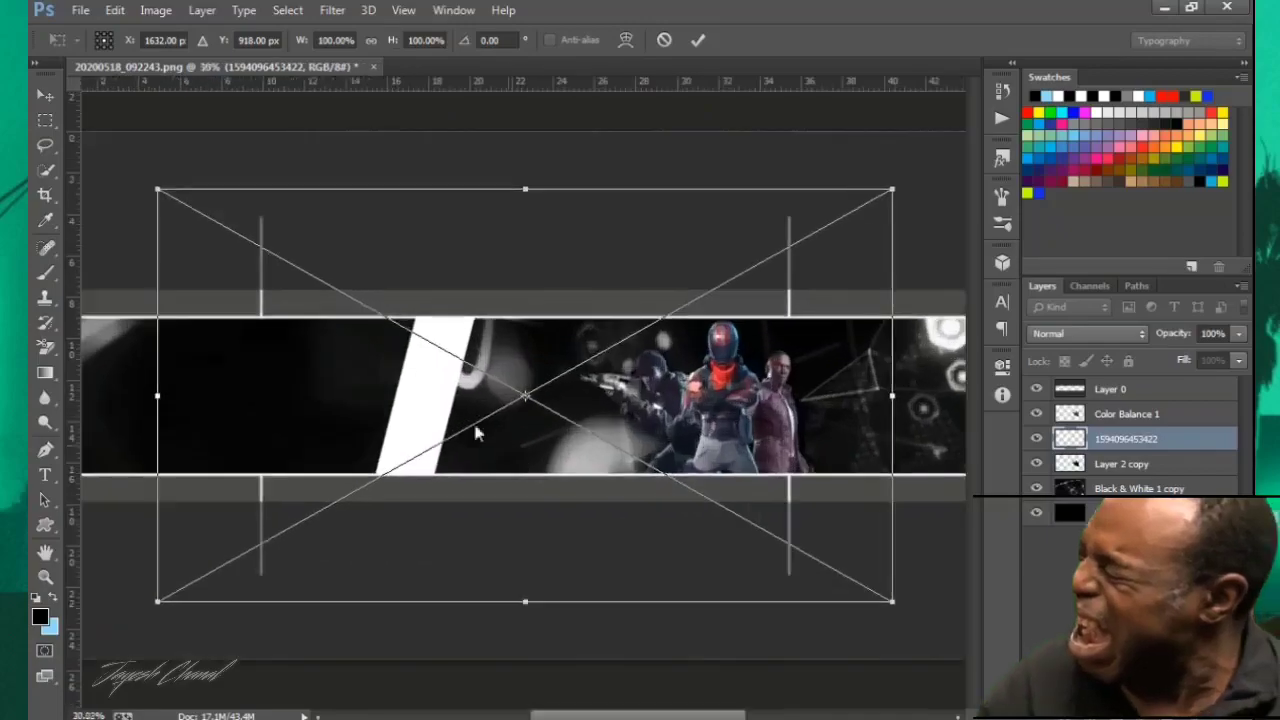
pyautogui.click(697, 44)
# Move the stripe layer above the characters layer and duplicate it three times to form a row of four spaced slanted stripes.
pyautogui.moveTo(1154, 446); pyautogui.dragTo(1100, 400)
pyautogui.moveTo(410, 406); pyautogui.dragTo(191, 434)
pyautogui.click(421, 408)
pyautogui.press('Left')
pyautogui.press('Left')
pyautogui.press('Left')
pyautogui.click(233, 380)
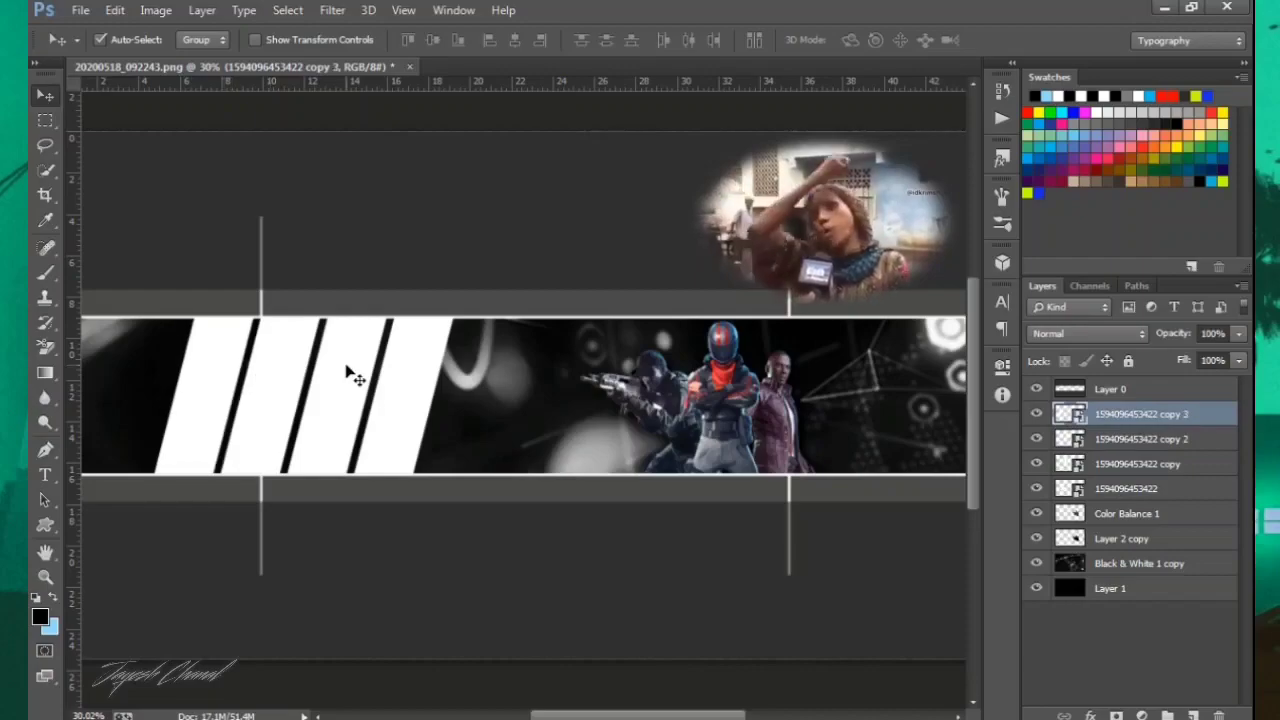
pyautogui.scroll(3, 322, 380)
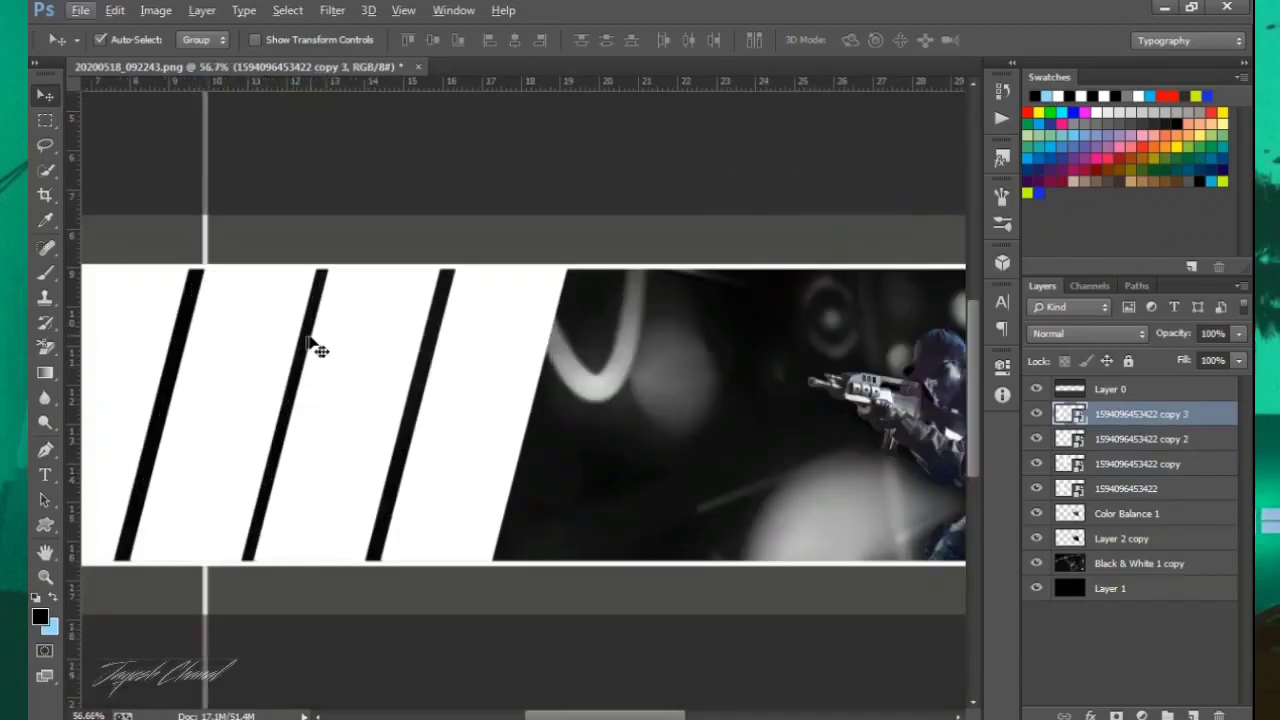
pyautogui.click(345, 372)
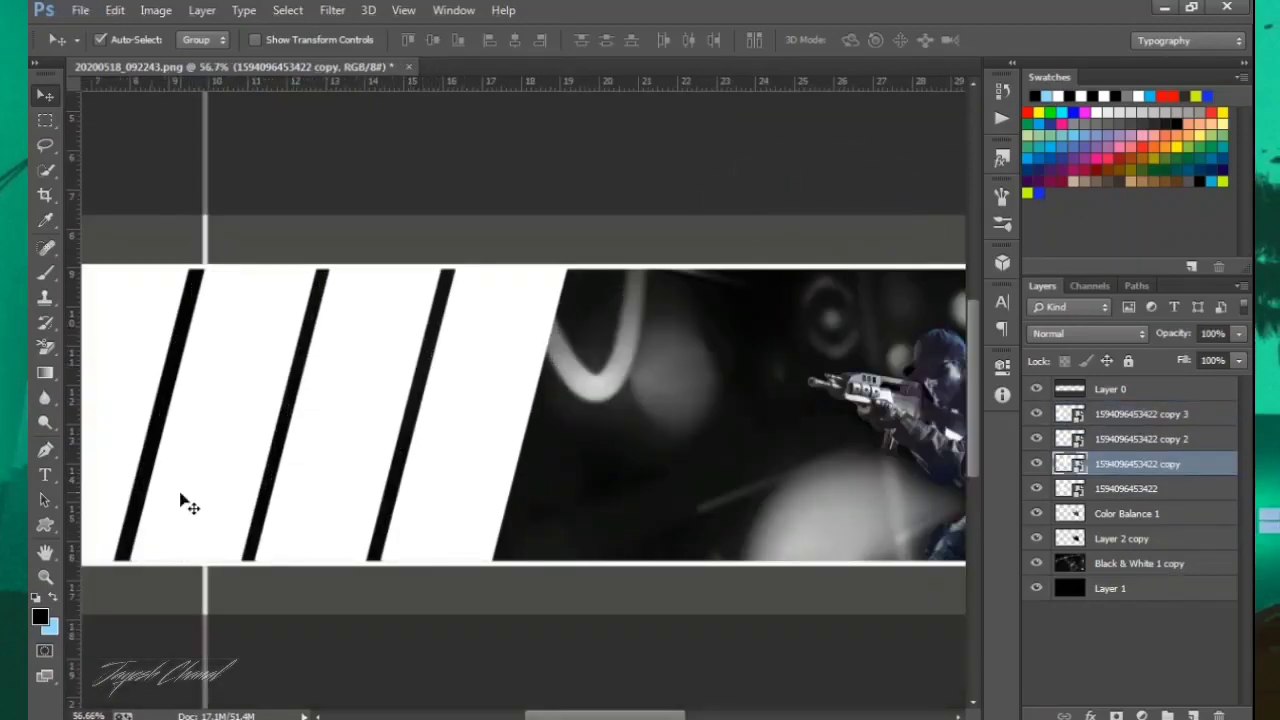
pyautogui.click(137, 443)
pyautogui.scroll(-3, 334, 363)
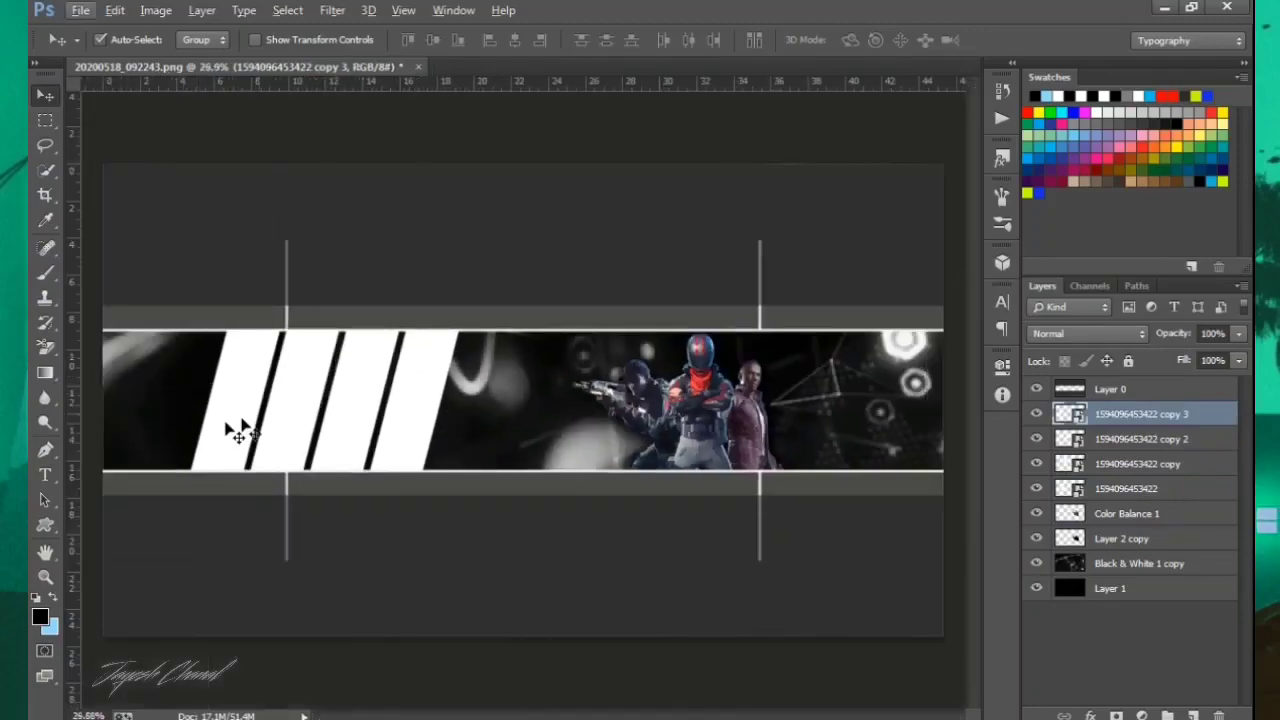
pyautogui.scroll(-1, 237, 432)
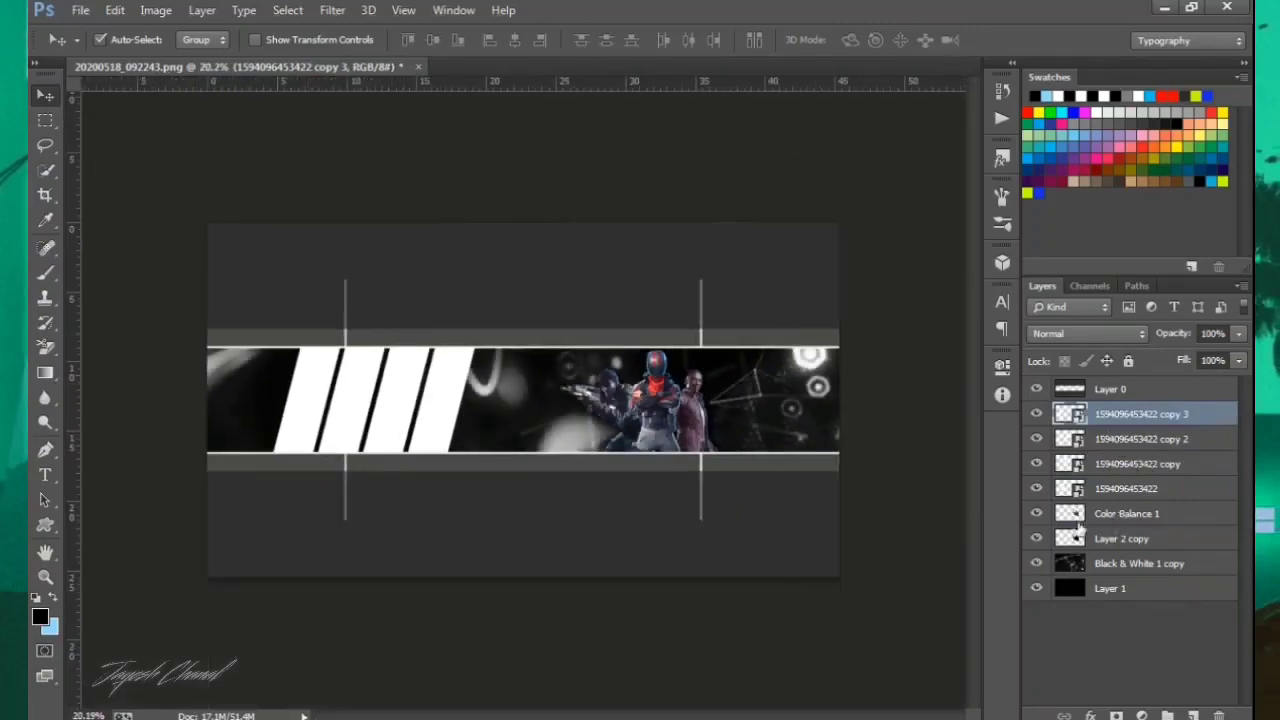
pyautogui.moveTo(1035, 517); pyautogui.dragTo(1035, 540)
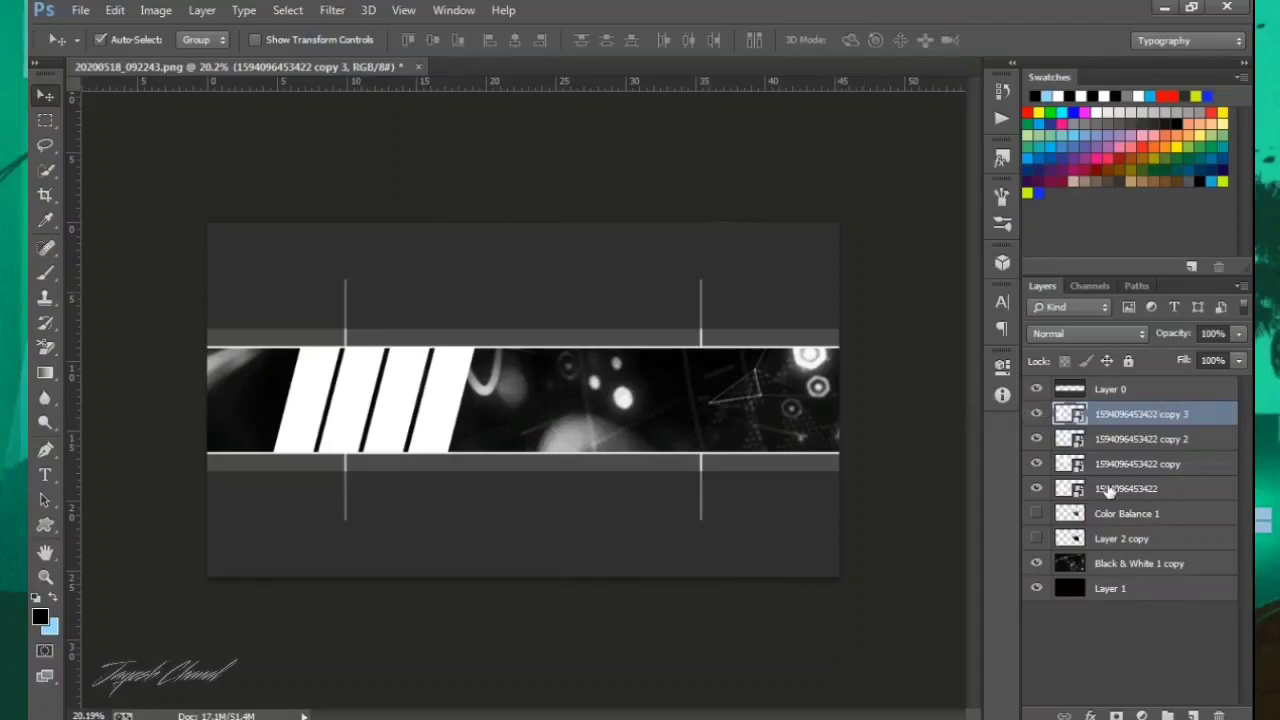
pyautogui.moveTo(1035, 414); pyautogui.dragTo(1035, 490)
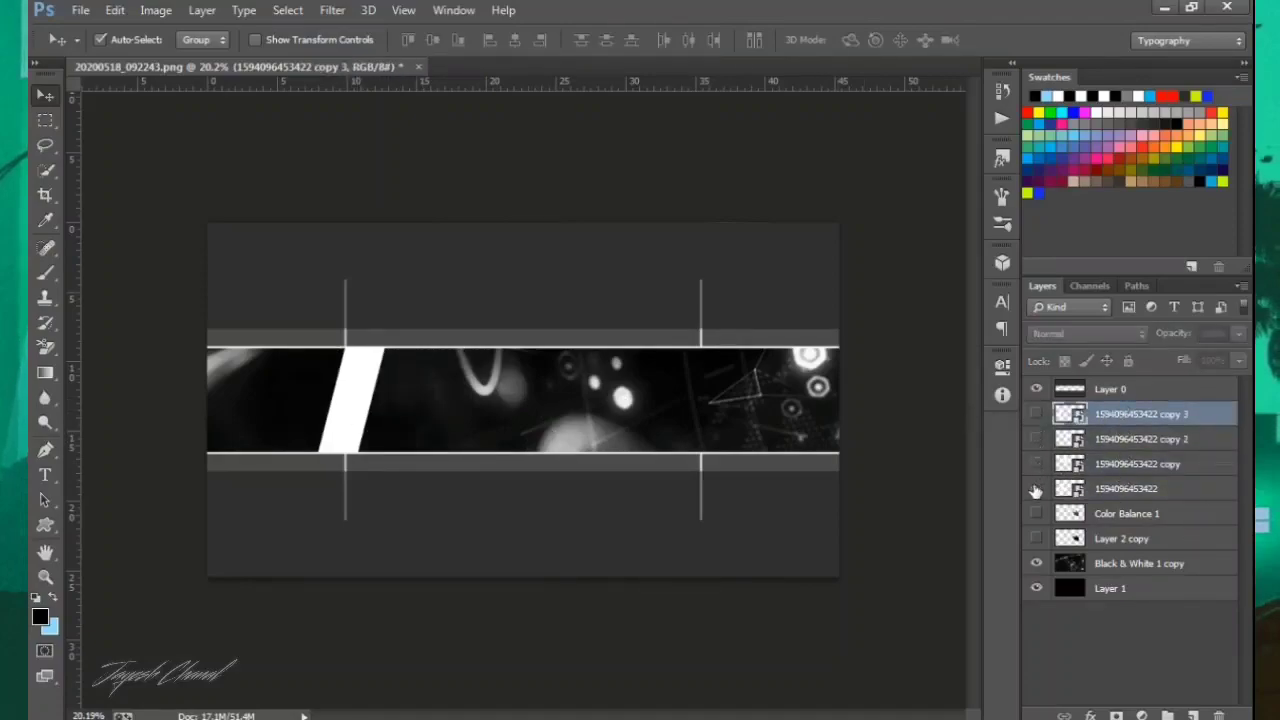
pyautogui.click(1036, 414)
pyautogui.click(1036, 440)
pyautogui.click(1036, 414)
pyautogui.click(1128, 445)
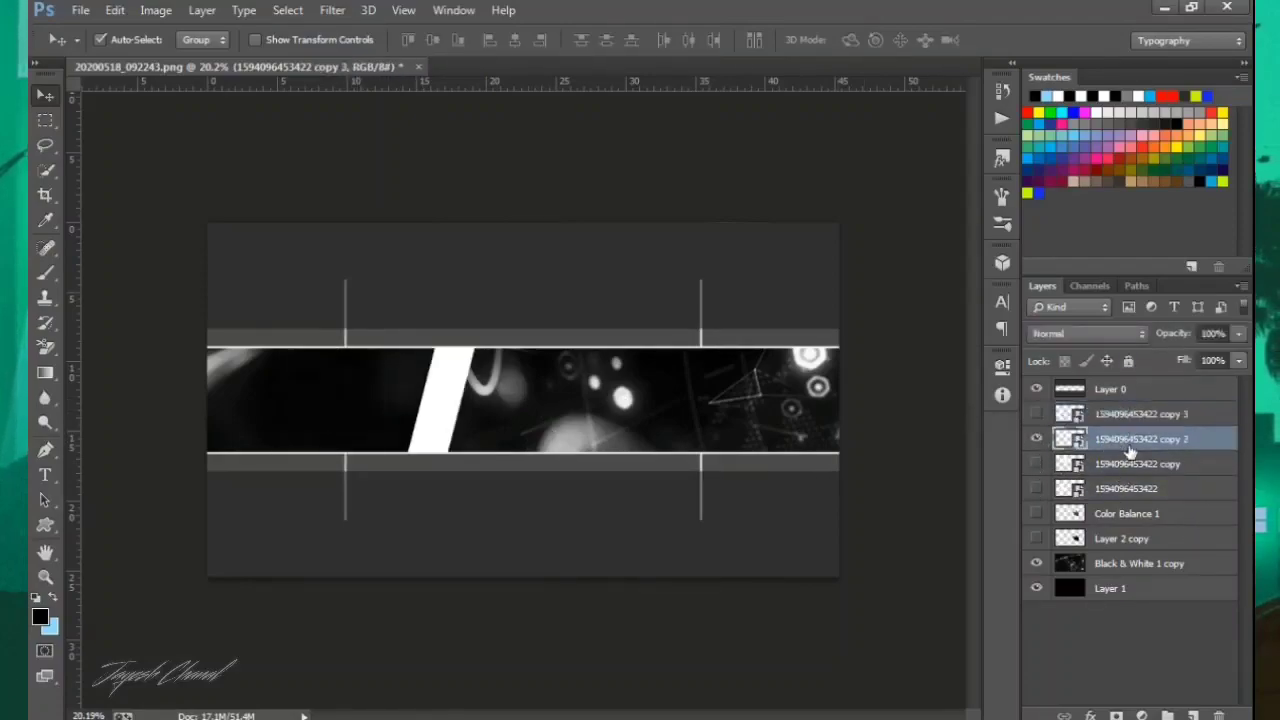
# Switch to the file explorer and open the PUBG Mobile folder inside the Ignite pack's Games Backgrounds folder.
pyautogui.hotkey('alt', 'Tab')
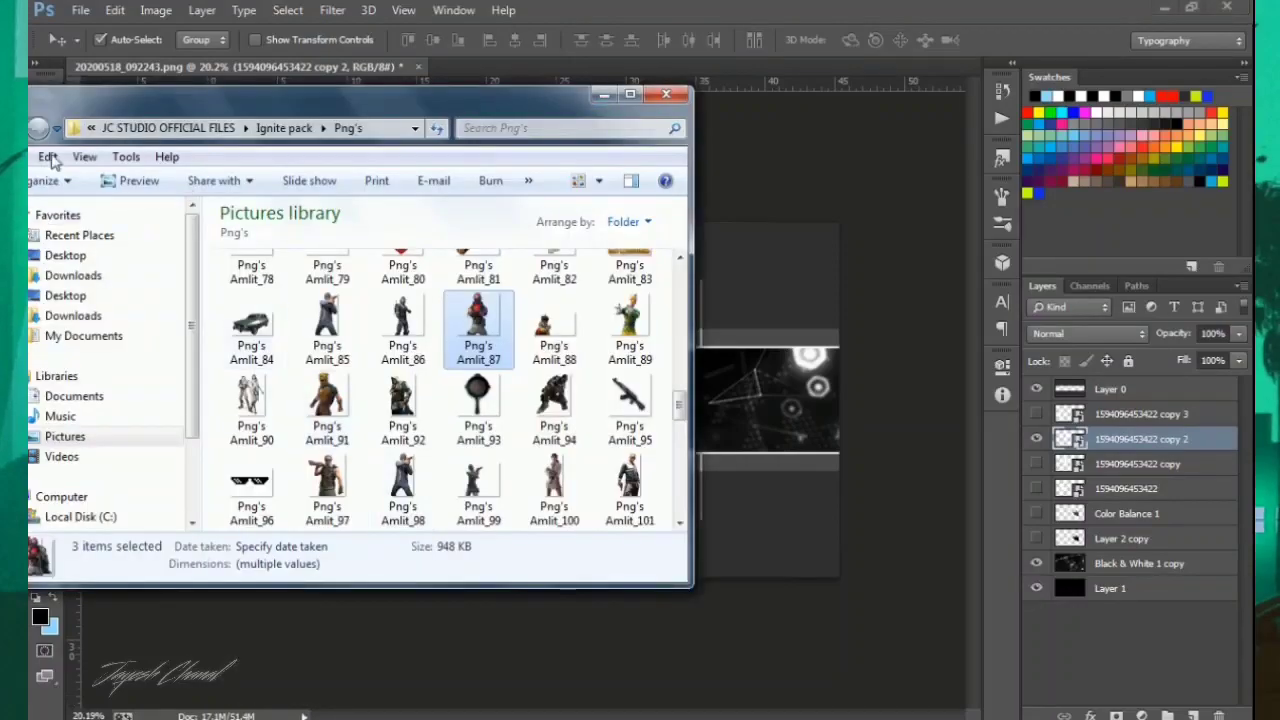
pyautogui.scroll(-5, 421, 303)
pyautogui.moveTo(202, 104); pyautogui.dragTo(285, 94)
pyautogui.click(95, 119)
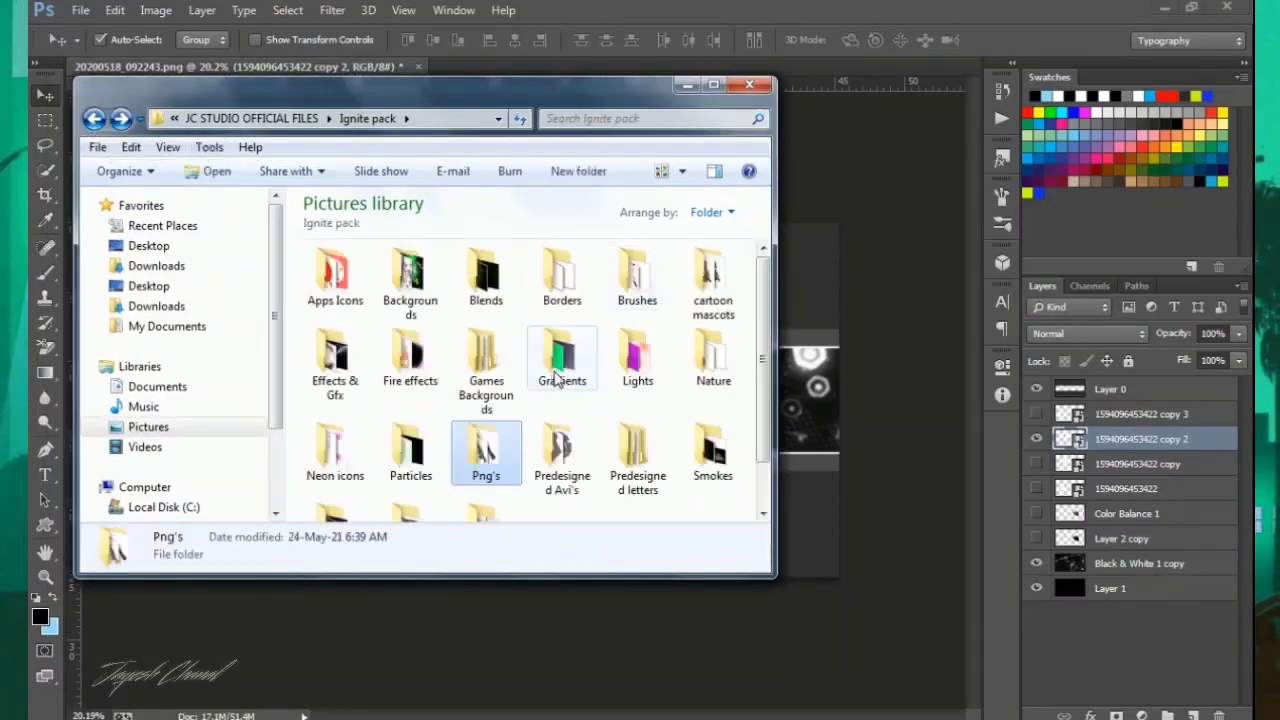
pyautogui.scroll(-2, 602, 346)
pyautogui.scroll(1, 700, 380)
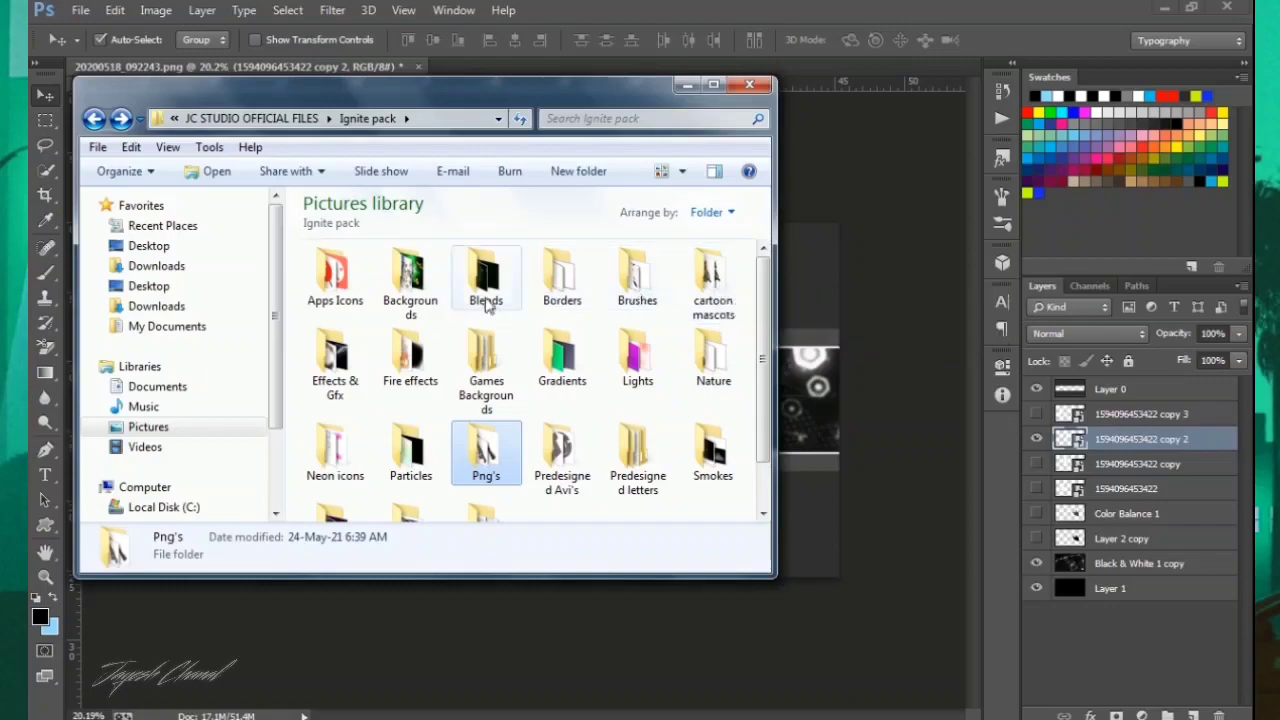
pyautogui.scroll(-1, 555, 295)
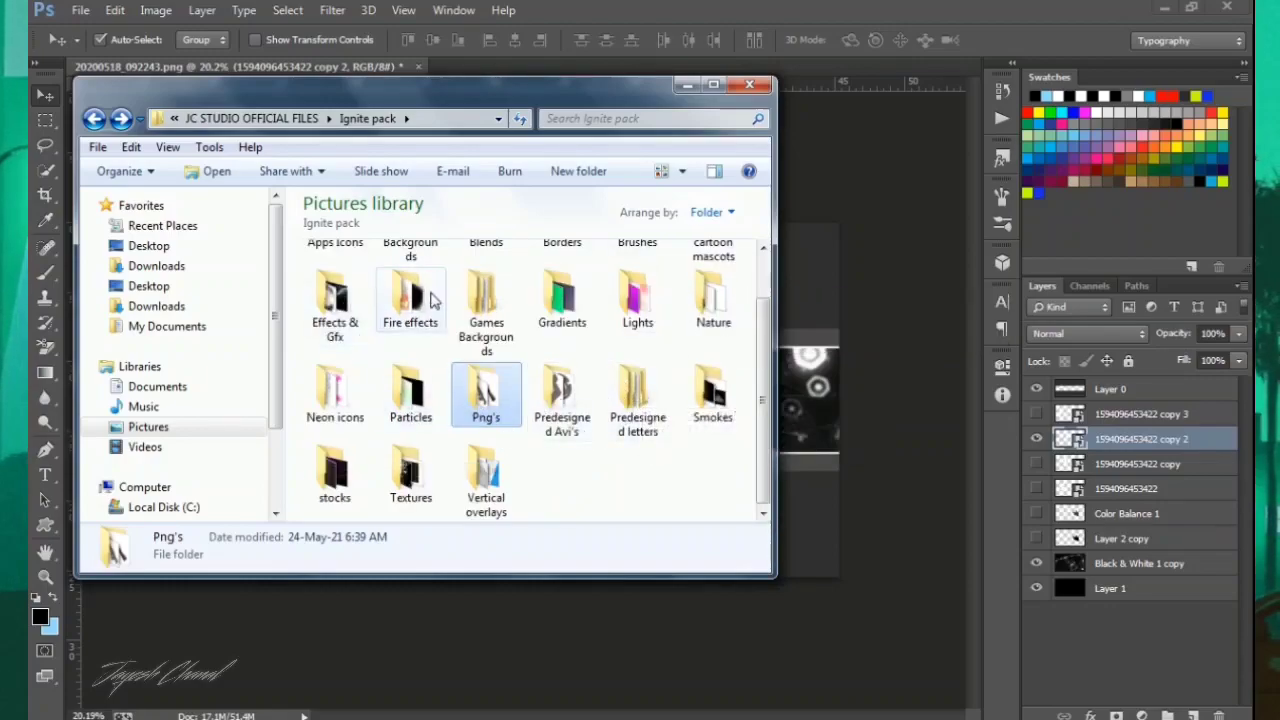
pyautogui.doubleClick(490, 300)
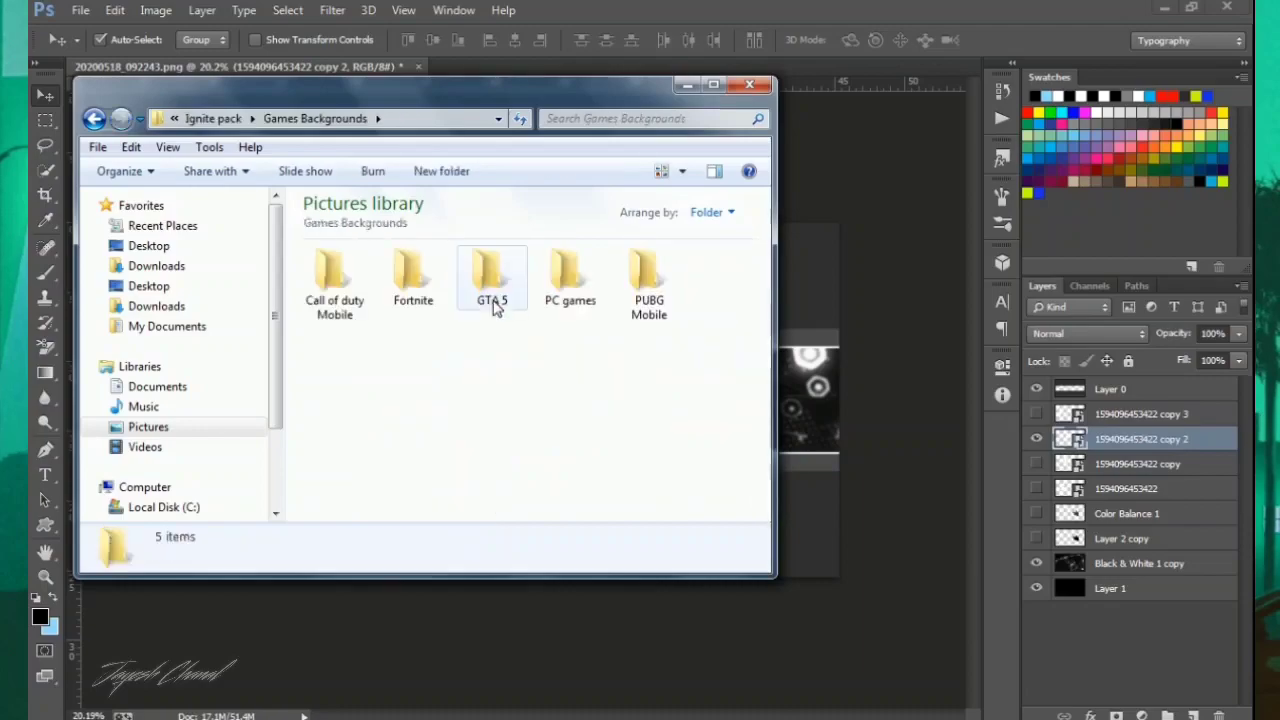
pyautogui.doubleClick(634, 300)
# Look through the PUBG Mobile backgrounds and turn on the file preview.
pyautogui.moveTo(530, 88); pyautogui.dragTo(958, 141)
pyautogui.scroll(-5, 900, 420)
pyautogui.scroll(5, 960, 400)
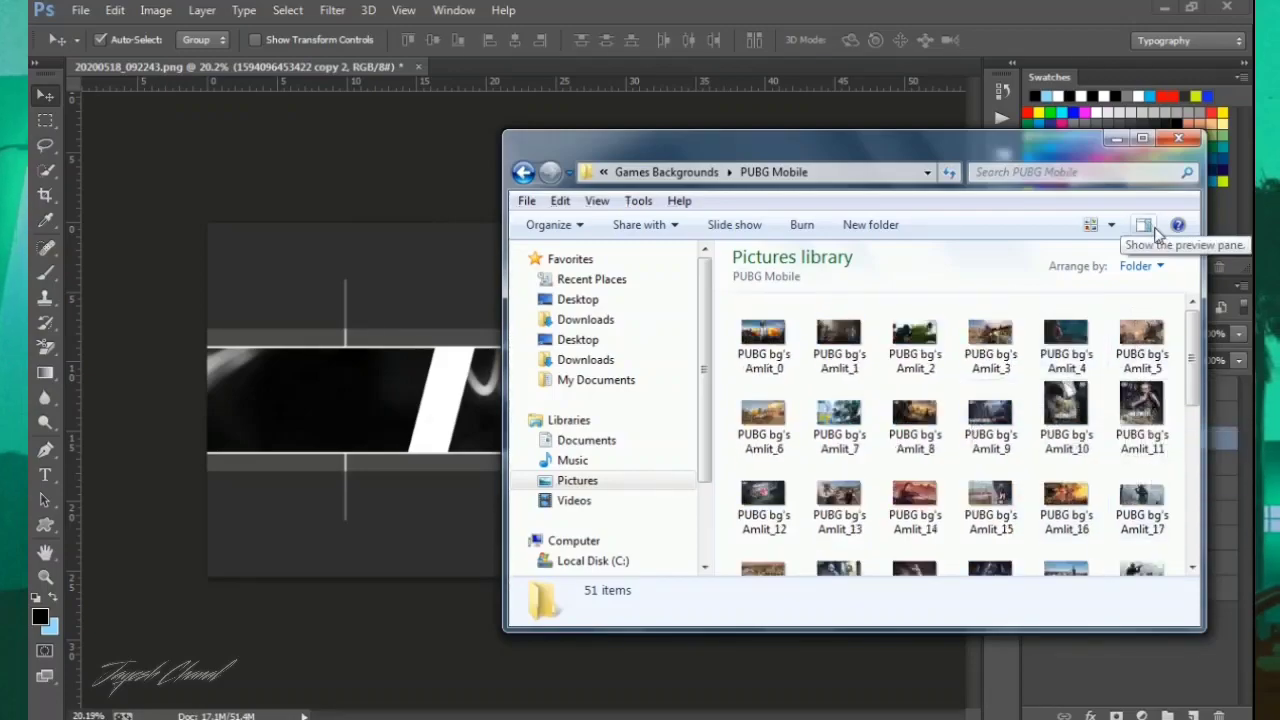
pyautogui.moveTo(777, 138); pyautogui.dragTo(547, 100)
pyautogui.click(913, 189)
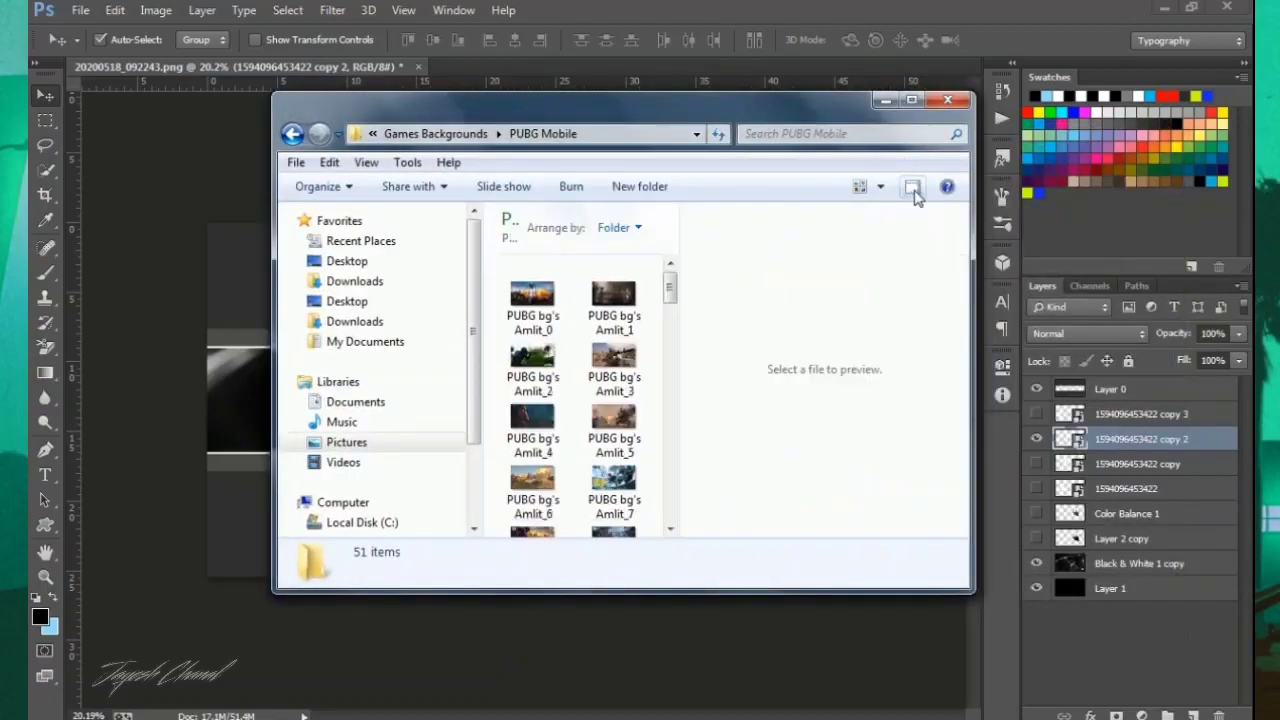
pyautogui.click(601, 486)
pyautogui.scroll(-2, 601, 486)
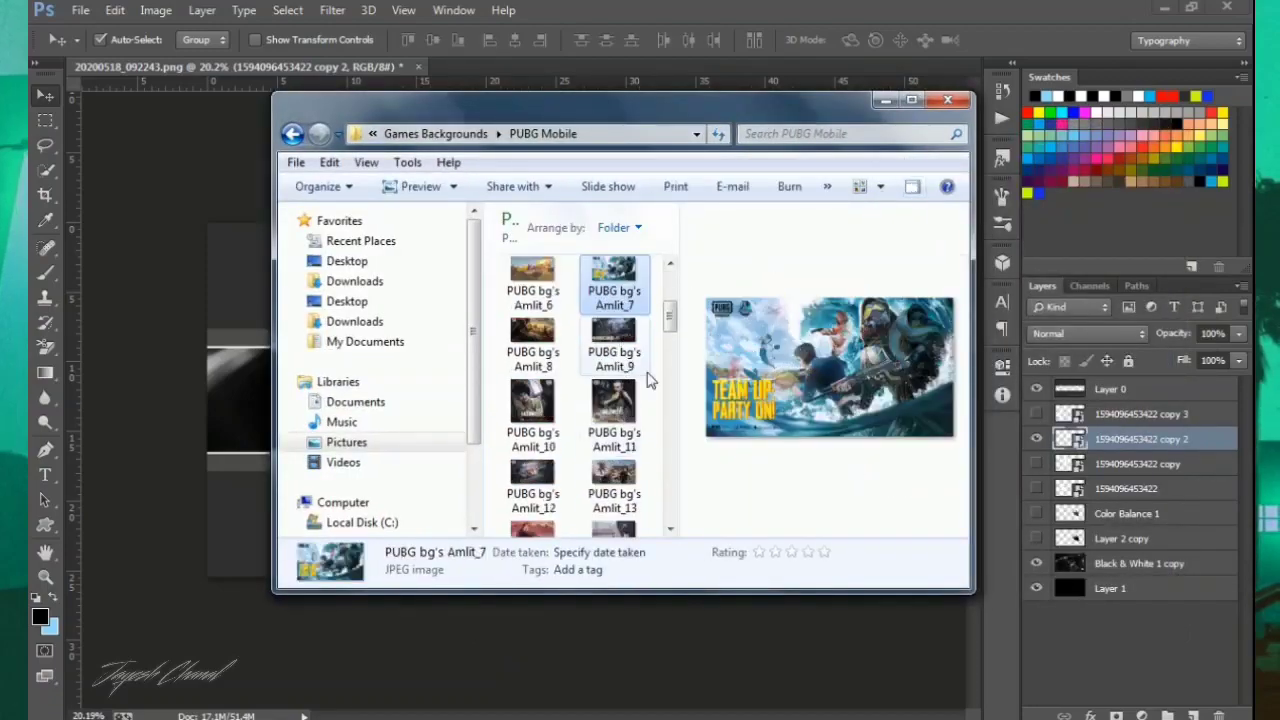
pyautogui.click(640, 383)
pyautogui.scroll(-2, 608, 370)
pyautogui.click(562, 300)
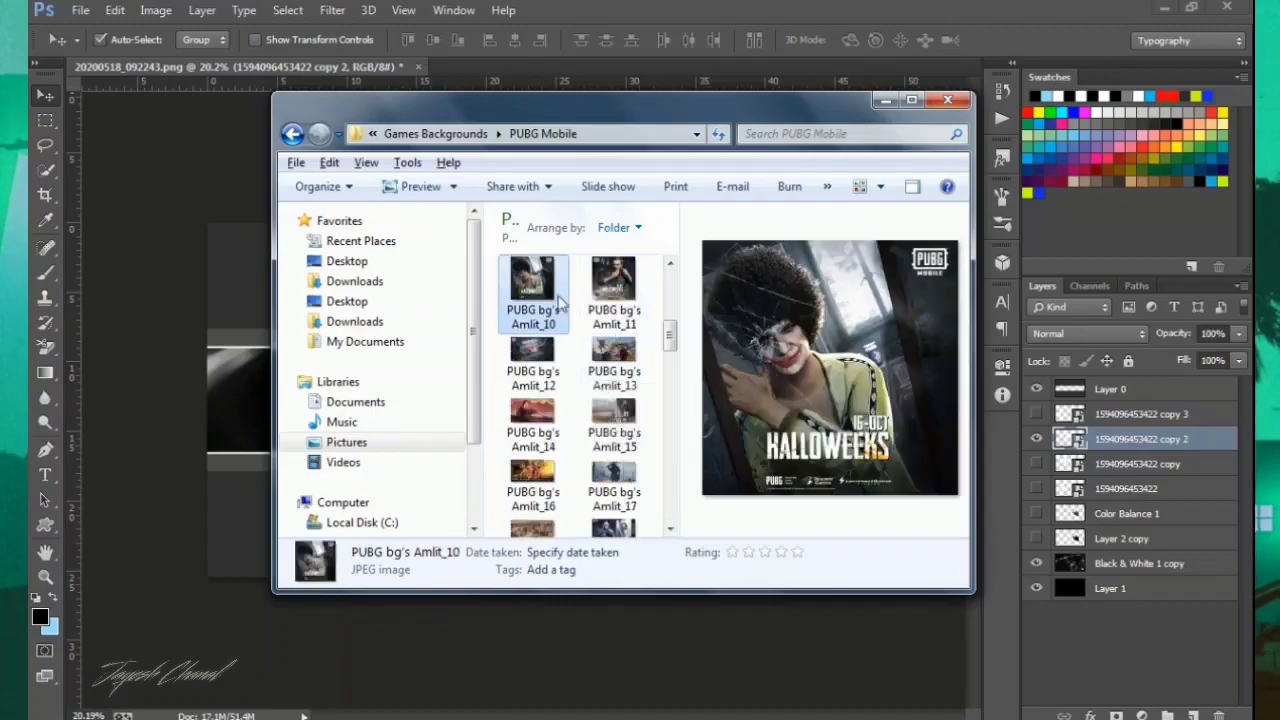
pyautogui.click(251, 398)
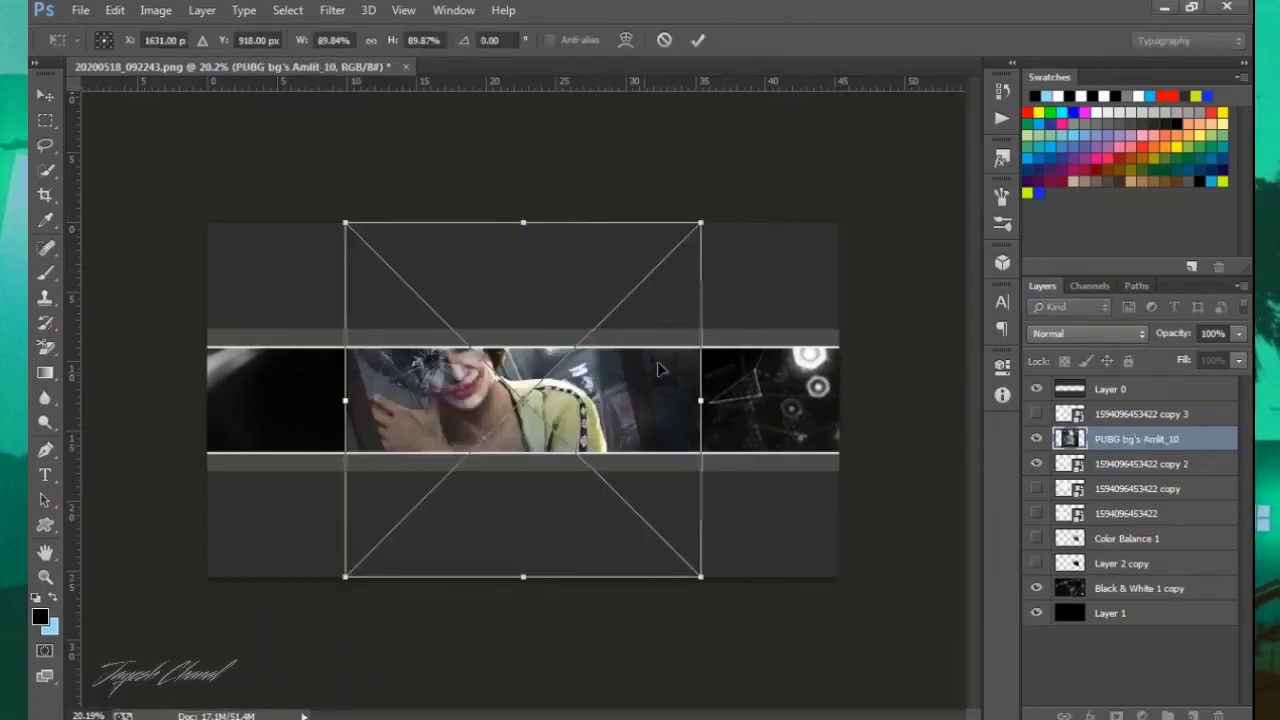
pyautogui.click(698, 40)
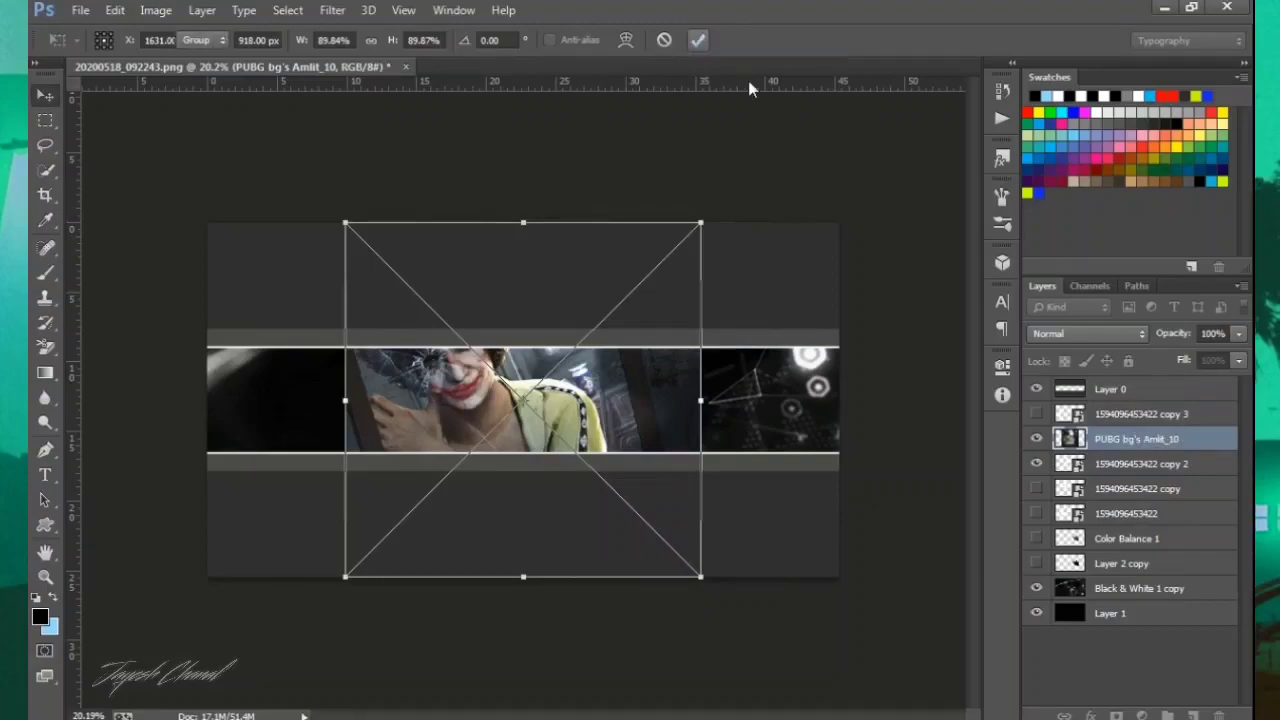
# Clip PUBG bg's Amlit_10 to the stripe below it and scale the image down to about 42% around the stripe.
pyautogui.keyDown('alt'); pyautogui.click(1138, 449); pyautogui.keyUp('alt')
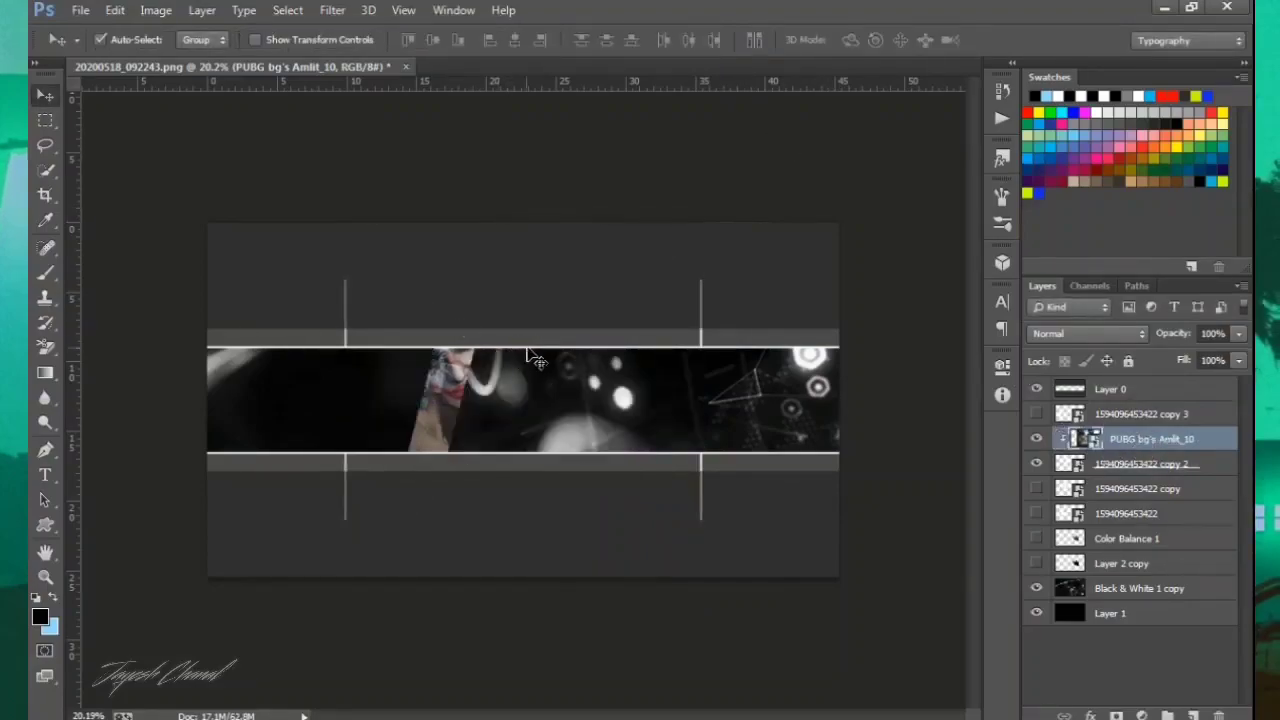
pyautogui.hotkey('ctrl', 't')
pyautogui.moveTo(343, 220); pyautogui.dragTo(380, 257)
pyautogui.moveTo(703, 583); pyautogui.dragTo(604, 481)
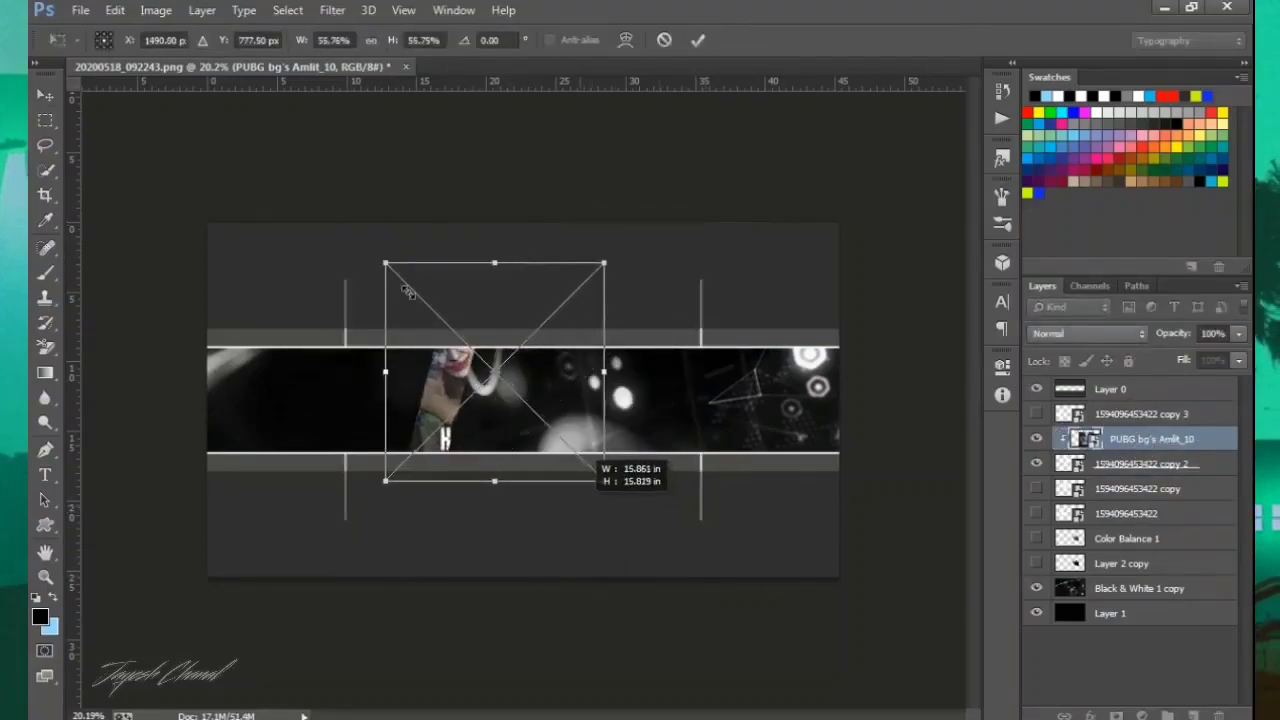
pyautogui.moveTo(386, 264); pyautogui.dragTo(417, 292)
pyautogui.moveTo(552, 384); pyautogui.dragTo(528, 410)
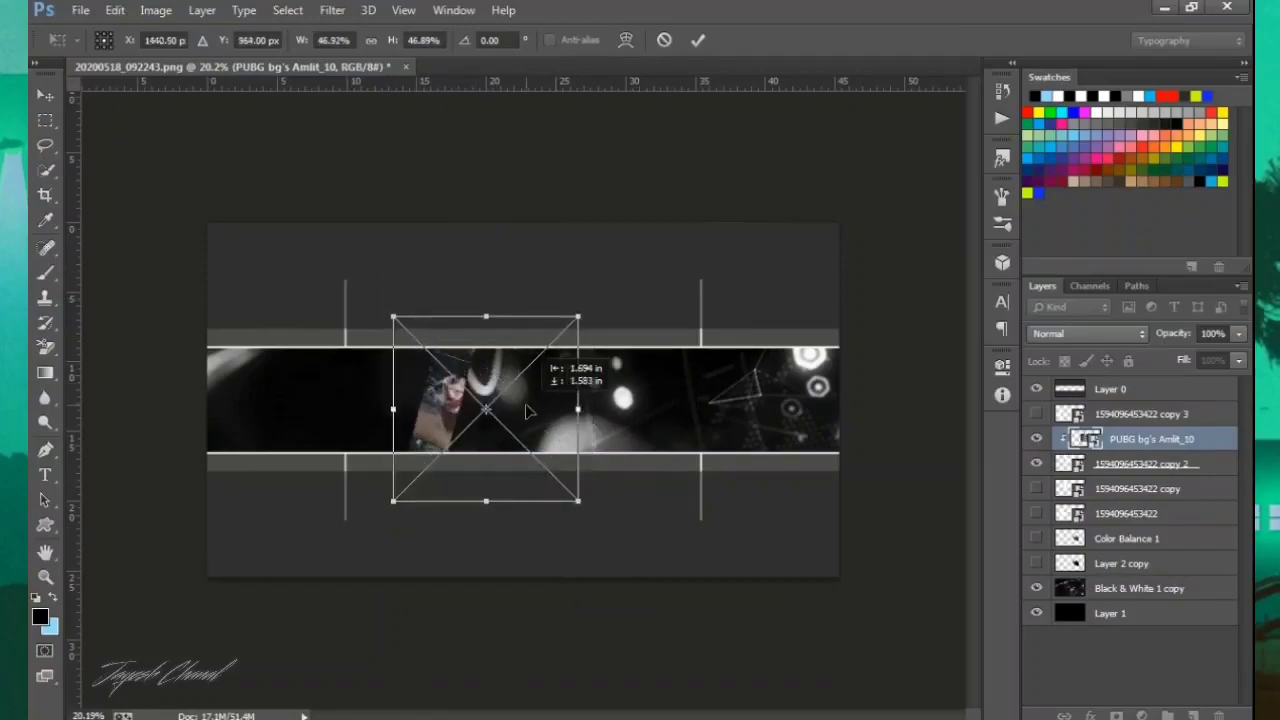
pyautogui.moveTo(574, 496); pyautogui.dragTo(560, 494)
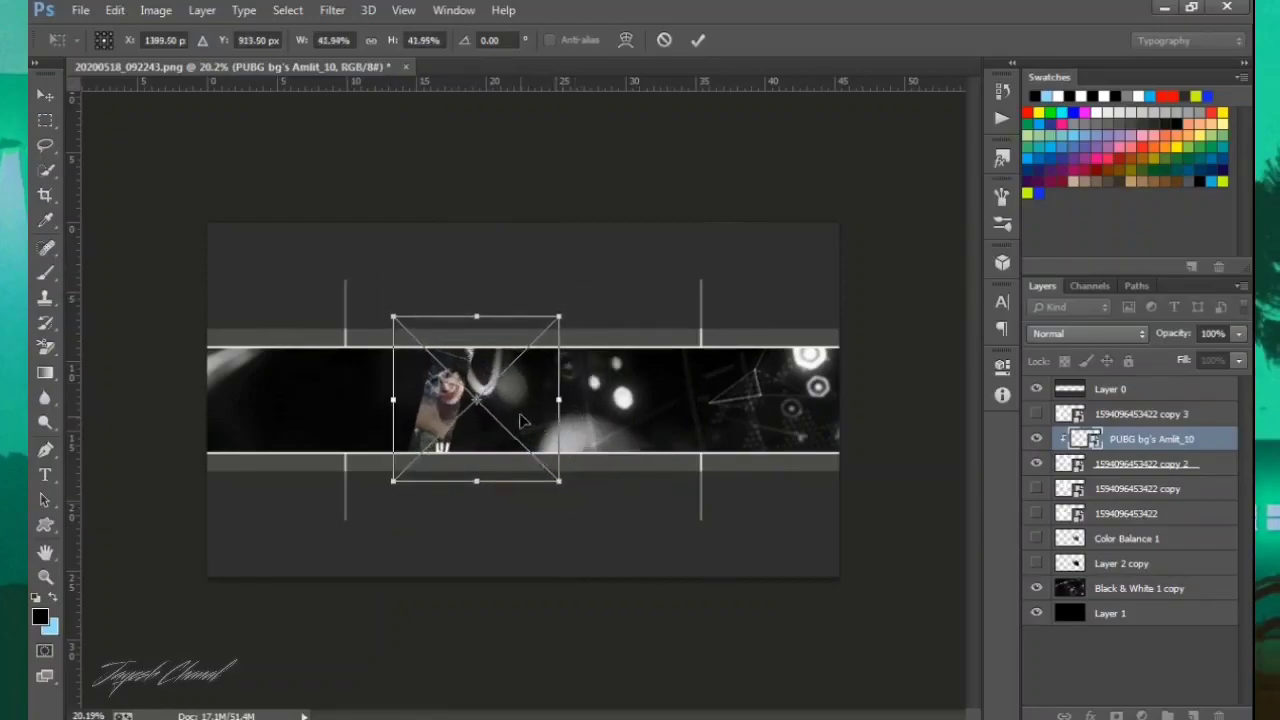
# Fine-tune the clipped image to about 39.3% scale and position it so the clown face fills the stripe.
pyautogui.scroll(6, 470, 375)
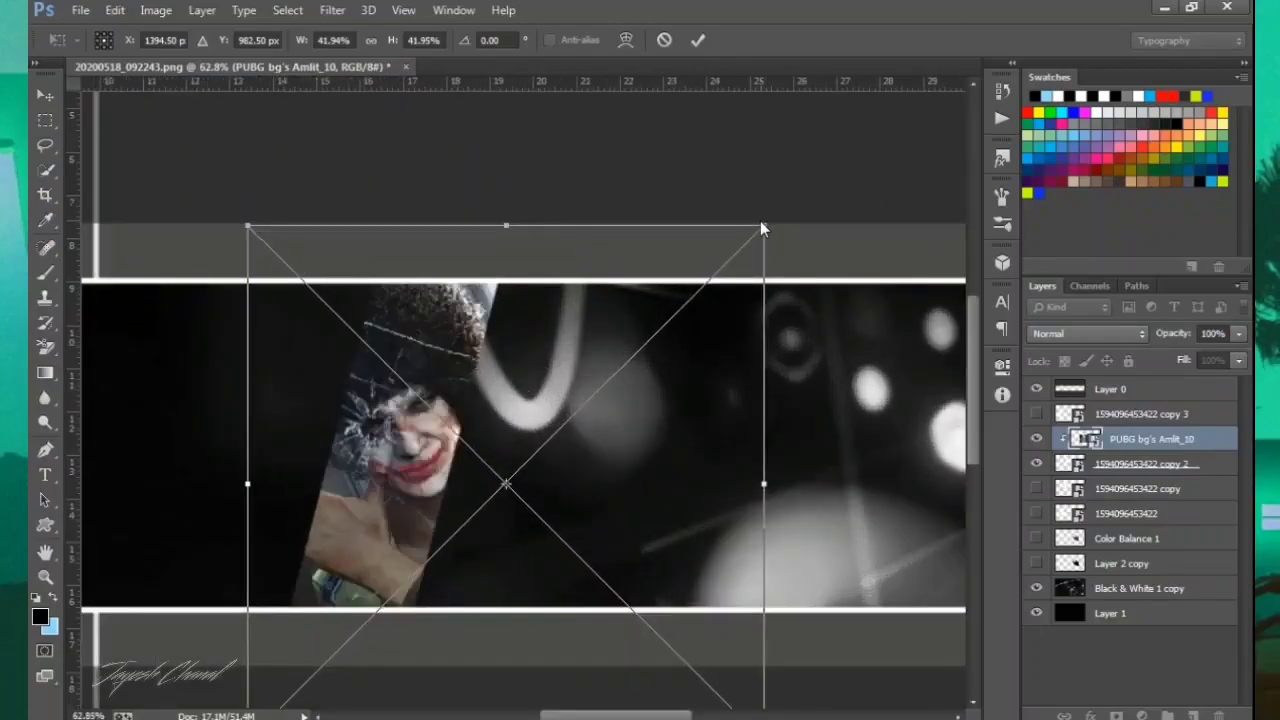
pyautogui.moveTo(764, 226); pyautogui.dragTo(737, 253)
pyautogui.moveTo(509, 397)
pyautogui.mouseDown()
pyautogui.moveTo(493, 374)
pyautogui.moveTo(510, 384)
pyautogui.mouseUp()
pyautogui.scroll(-2, 540, 395)
pyautogui.moveTo(736, 674)
pyautogui.mouseDown()
pyautogui.moveTo(700, 630)
pyautogui.moveTo(734, 669)
pyautogui.mouseUp()
pyautogui.moveTo(405, 553); pyautogui.dragTo(377, 440)
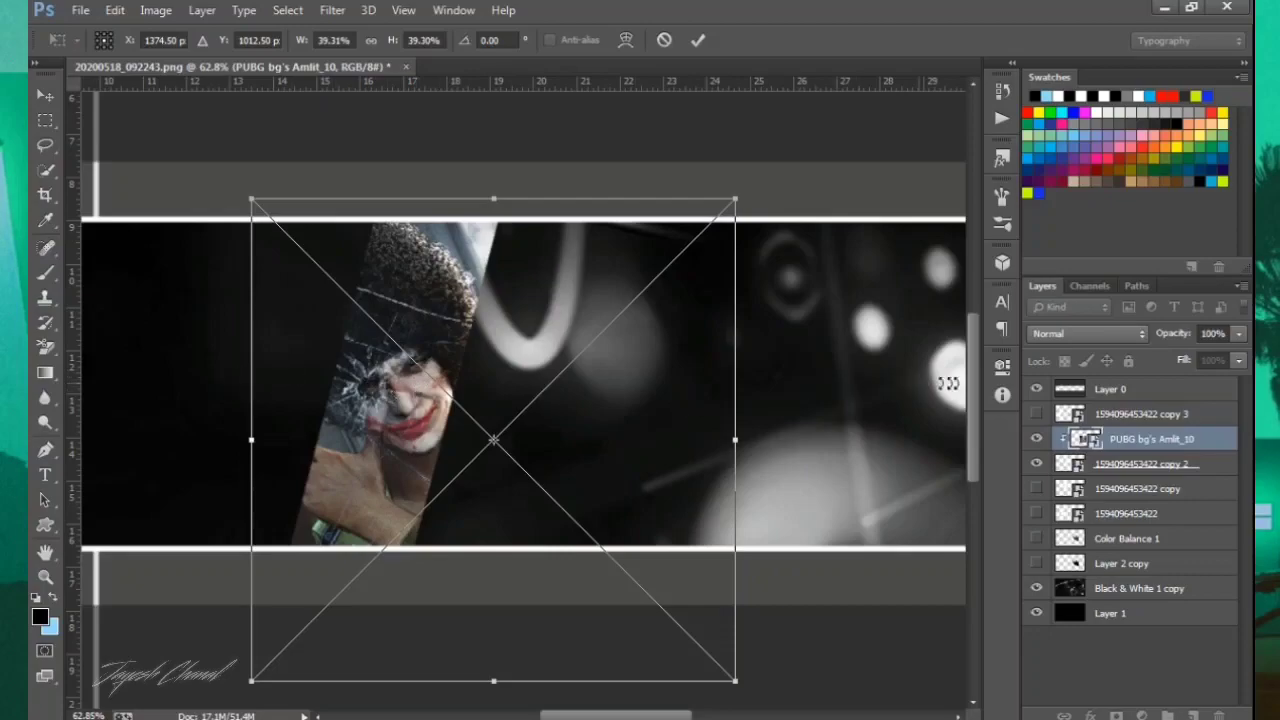
pyautogui.click(698, 40)
pyautogui.scroll(-3, 529, 343)
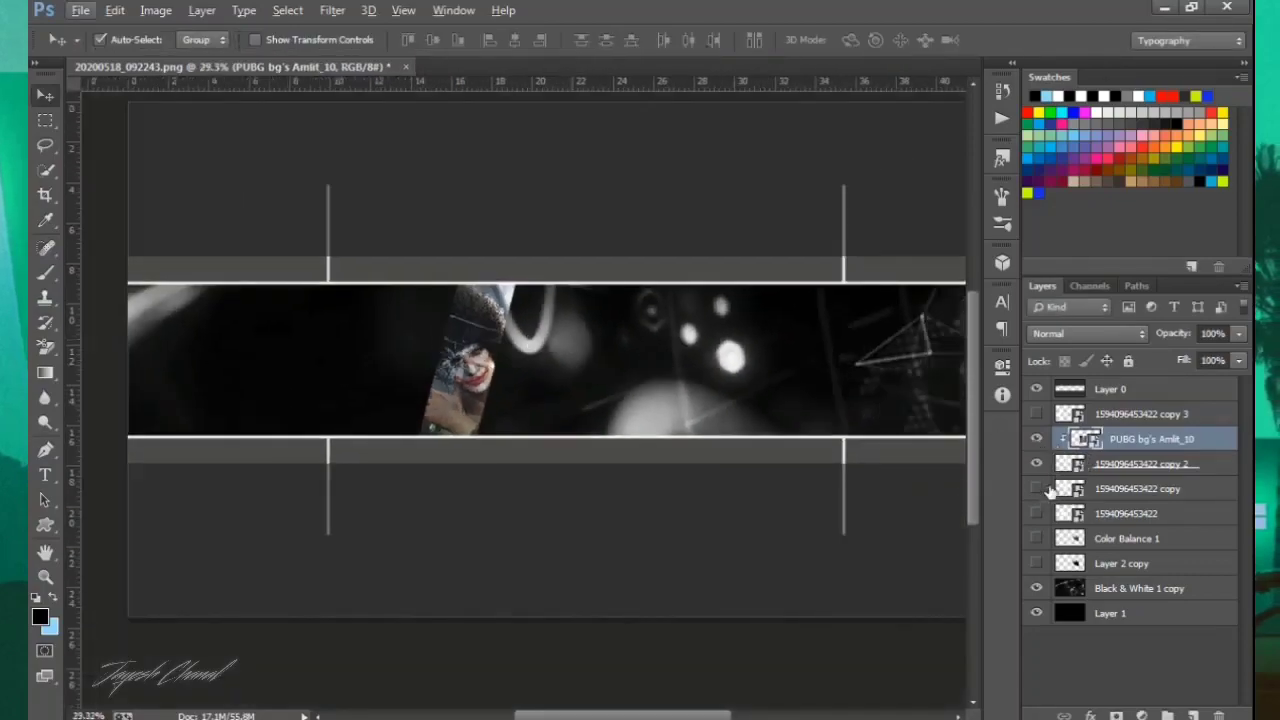
pyautogui.click(1036, 488)
pyautogui.click(1036, 488)
pyautogui.click(1140, 488)
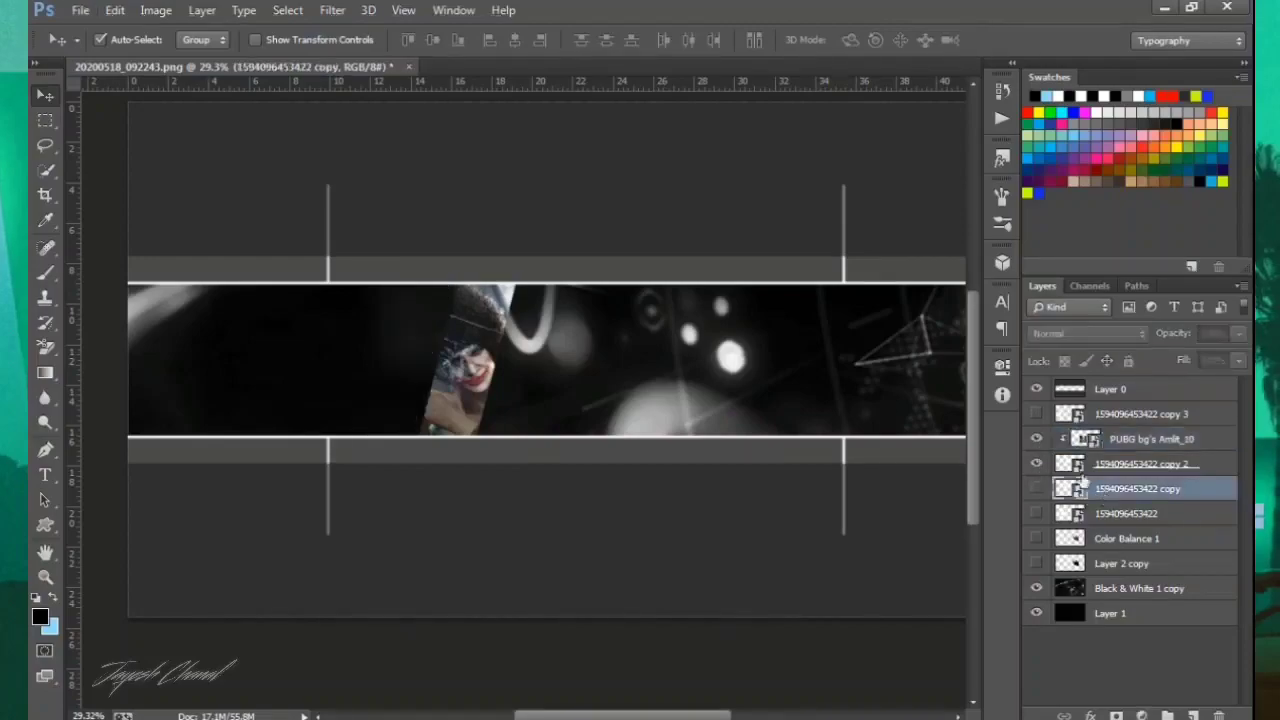
pyautogui.click(1038, 463)
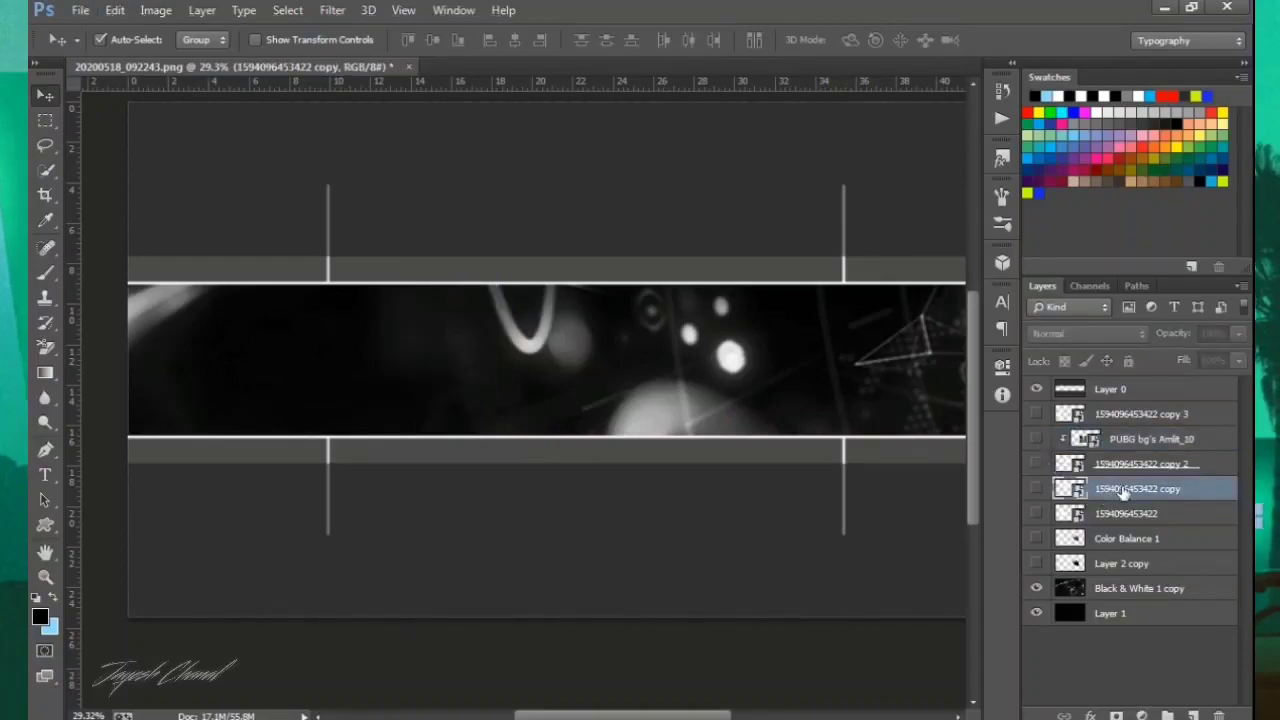
pyautogui.click(1036, 488)
# Return to the PUBG Mobile folder, preview several backgrounds and select PUBG bg's Amlit_5.
pyautogui.hotkey('alt', 'Tab')
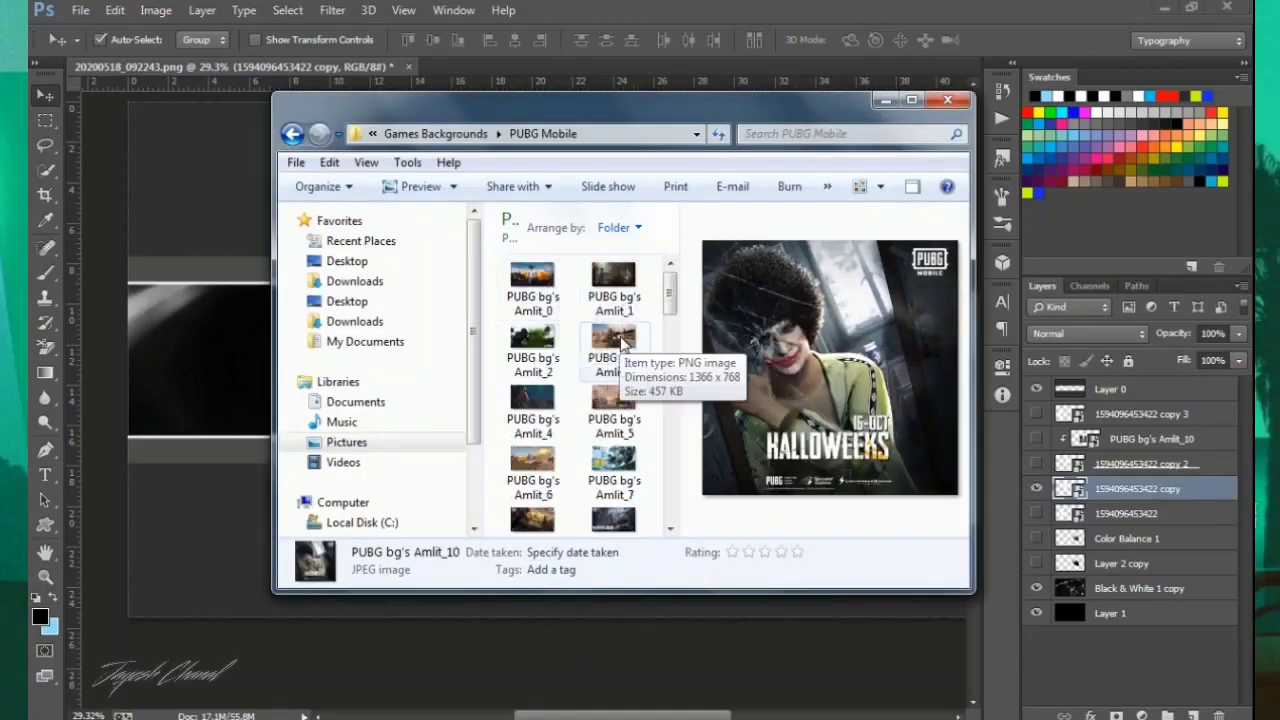
pyautogui.click(532, 288)
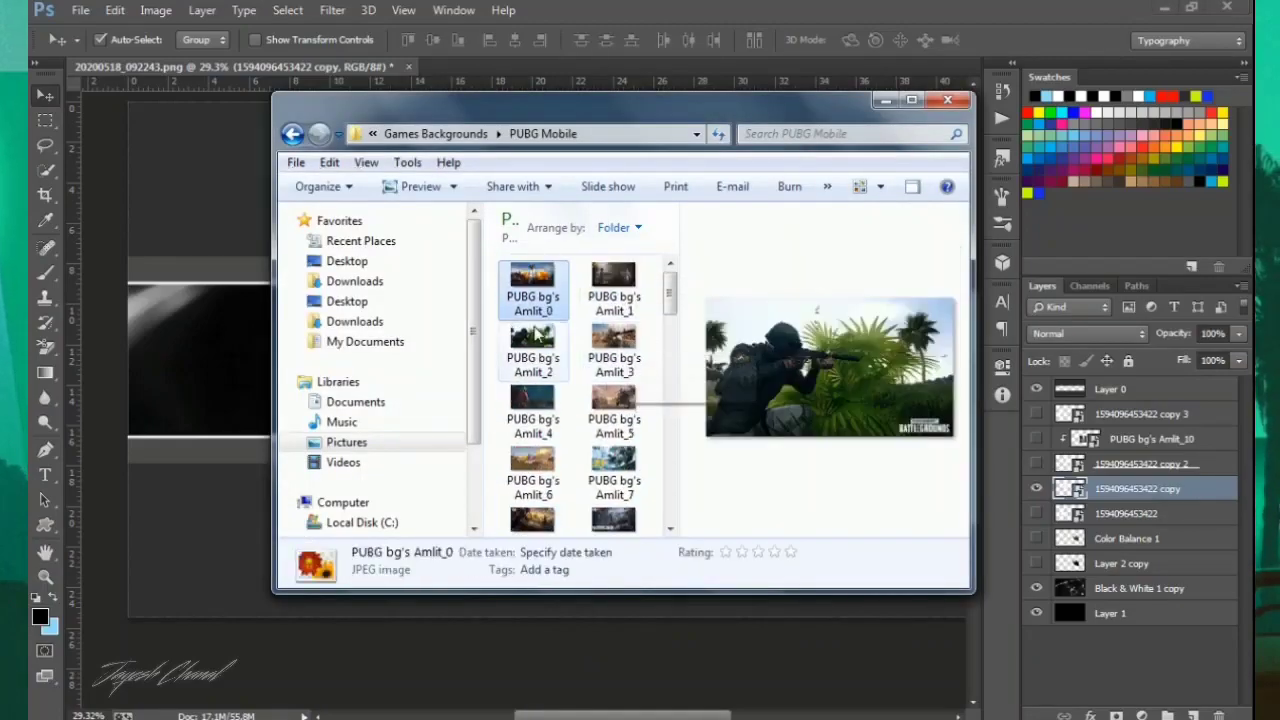
pyautogui.click(594, 296)
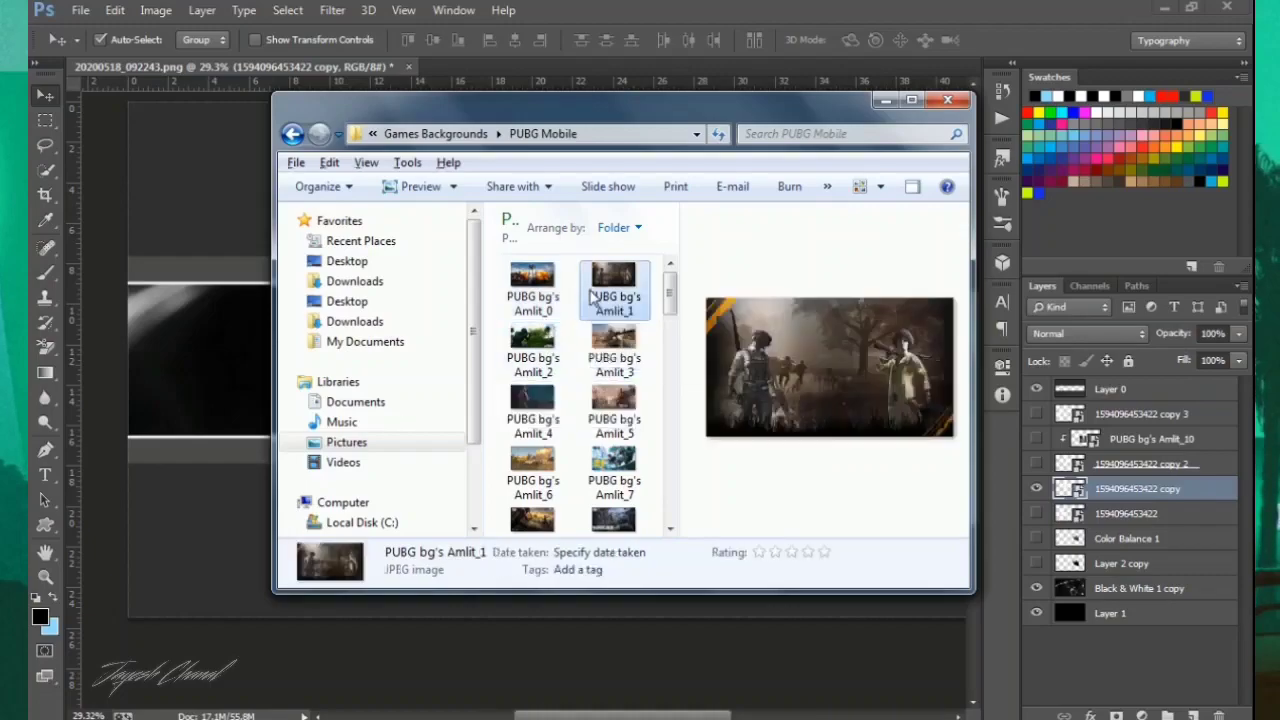
pyautogui.click(610, 405)
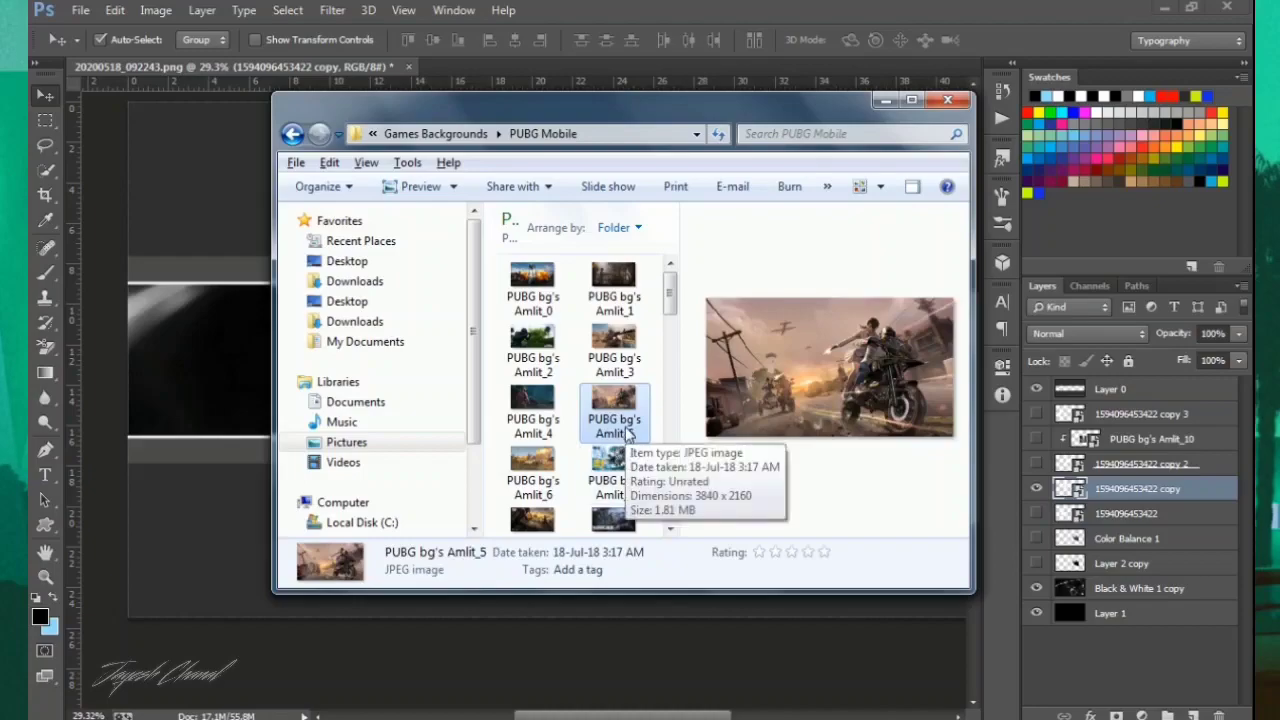
pyautogui.keyDown('ctrl'); pyautogui.click(614, 470); pyautogui.keyUp('ctrl')
pyautogui.keyDown('ctrl'); pyautogui.click(614, 470); pyautogui.keyUp('ctrl')
pyautogui.keyDown('ctrl'); pyautogui.click(537, 466); pyautogui.keyUp('ctrl')
pyautogui.keyDown('ctrl'); pyautogui.click(537, 466); pyautogui.keyUp('ctrl')
pyautogui.scroll(-2, 560, 420)
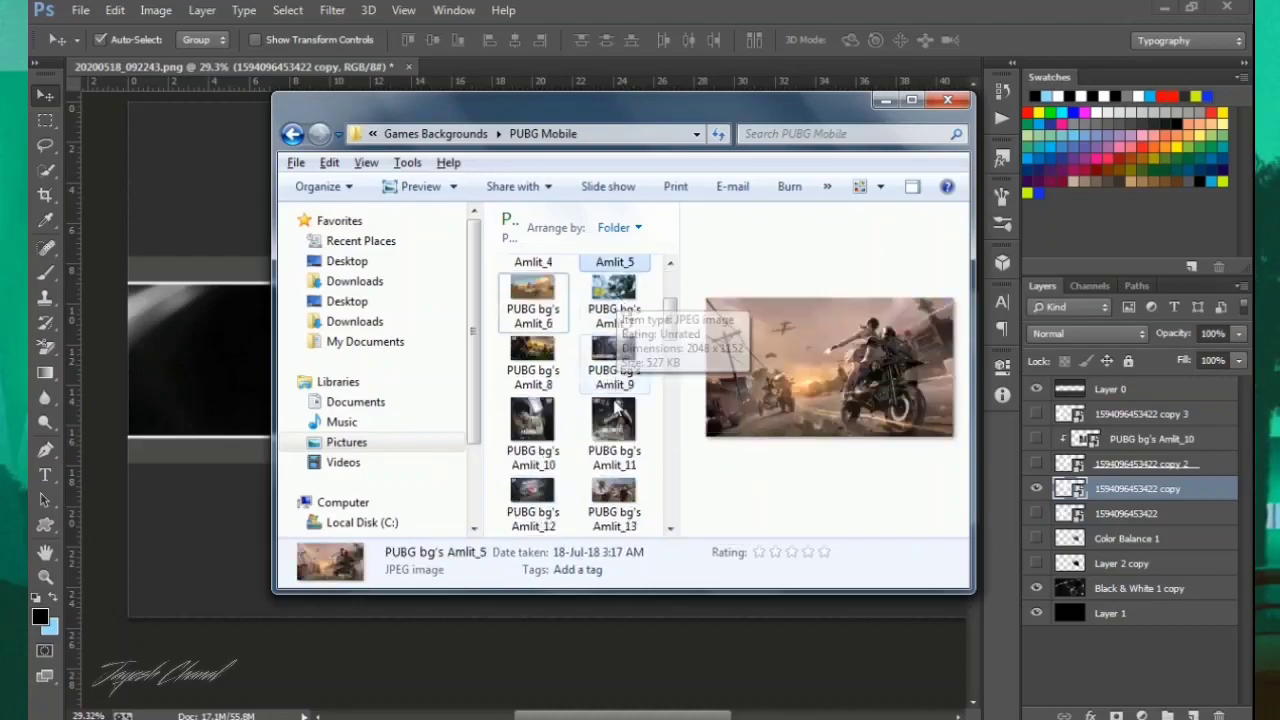
# Add PUBG bg's Amlit_8 and PUBG bg's Amlit_13 to the file selection.
pyautogui.keyDown('ctrl'); pyautogui.click(614, 425); pyautogui.keyUp('ctrl')
pyautogui.keyDown('ctrl'); pyautogui.click(614, 425); pyautogui.keyUp('ctrl')
pyautogui.keyDown('ctrl'); pyautogui.click(532, 360); pyautogui.keyUp('ctrl')
pyautogui.keyDown('ctrl'); pyautogui.click(613, 360); pyautogui.keyUp('ctrl')
pyautogui.keyDown('ctrl'); pyautogui.click(613, 360); pyautogui.keyUp('ctrl')
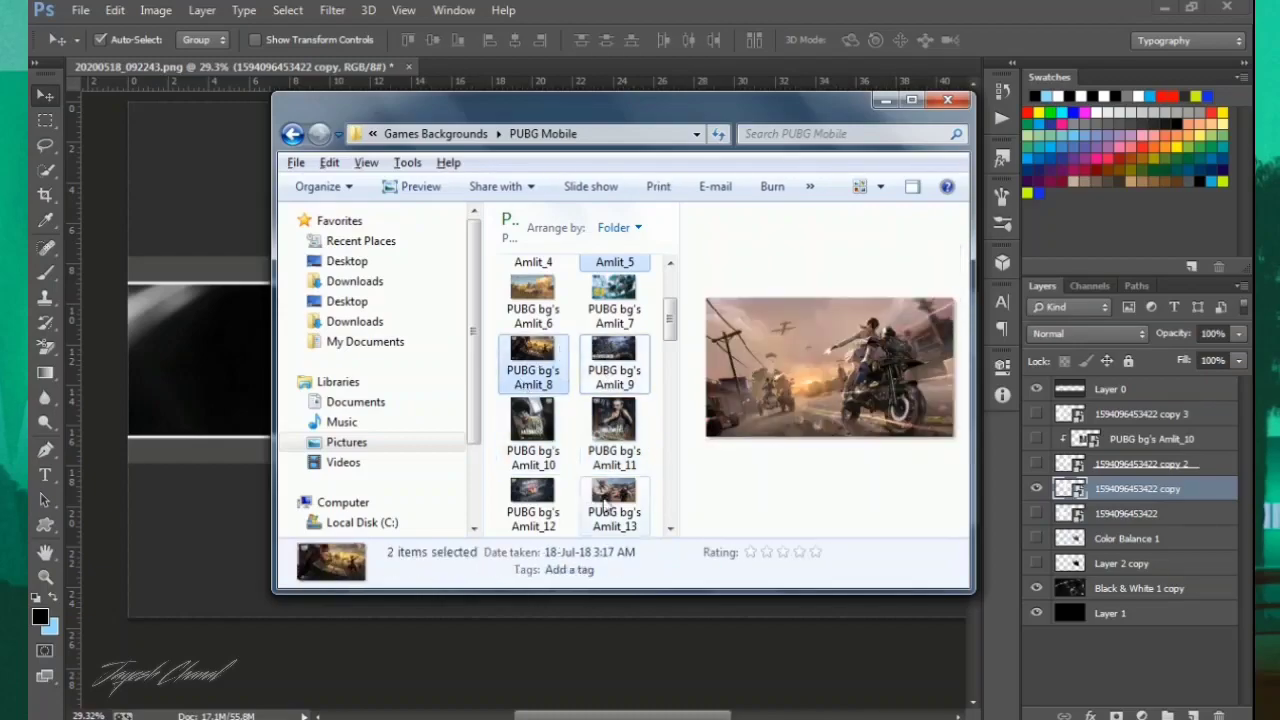
pyautogui.keyDown('ctrl'); pyautogui.click(620, 493); pyautogui.keyUp('ctrl')
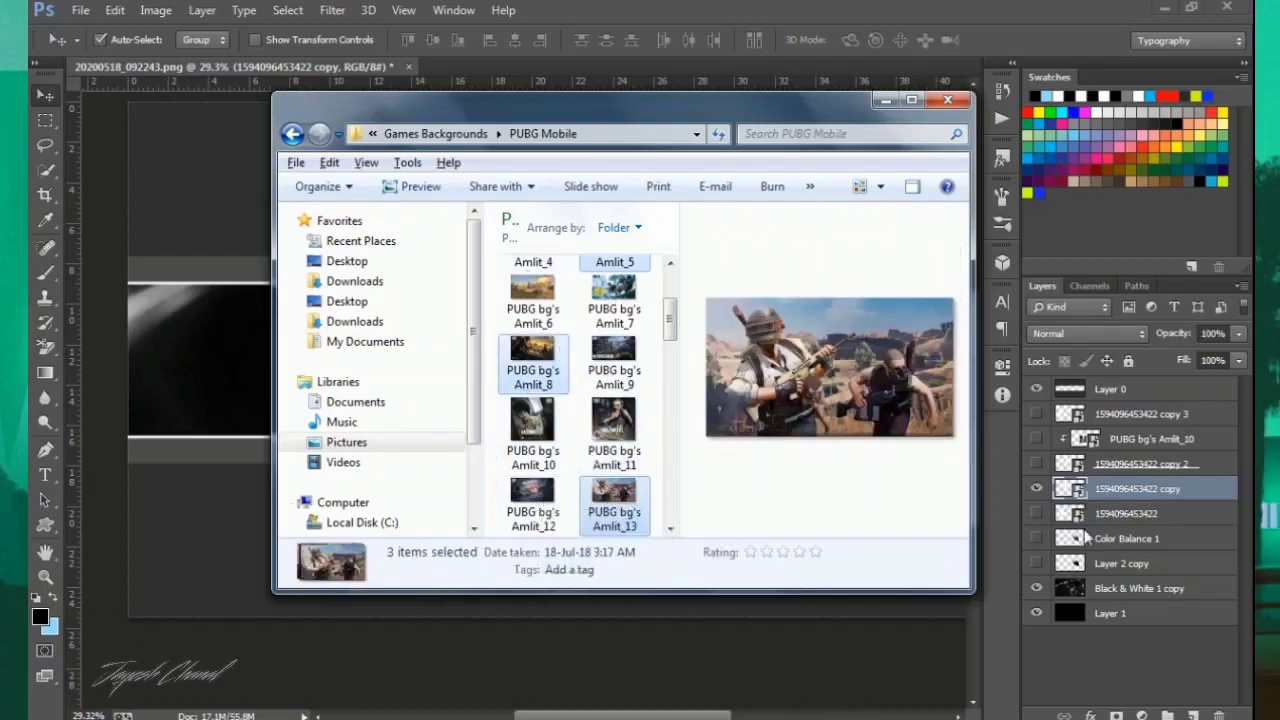
# Bring the three selected images into the banner and place PUBG bg's Amlit_13 at about 135% scale over the middle-left area.
pyautogui.moveTo(575, 490); pyautogui.dragTo(500, 395)
pyautogui.moveTo(622, 448); pyautogui.dragTo(648, 455)
pyautogui.moveTo(494, 312); pyautogui.dragTo(490, 292)
pyautogui.click(697, 42)
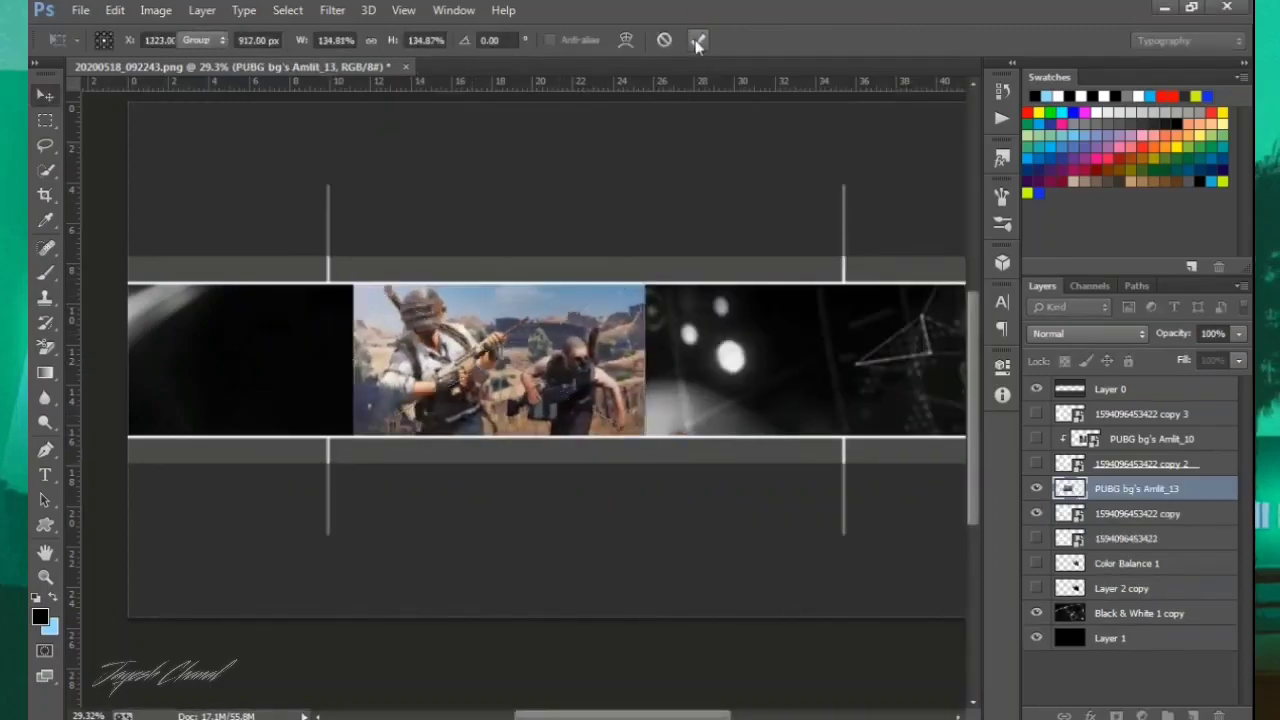
# Scale PUBG bg's Amlit_5 to about 35.5% and place it at the banner's left end.
pyautogui.scroll(-1, 97, 220)
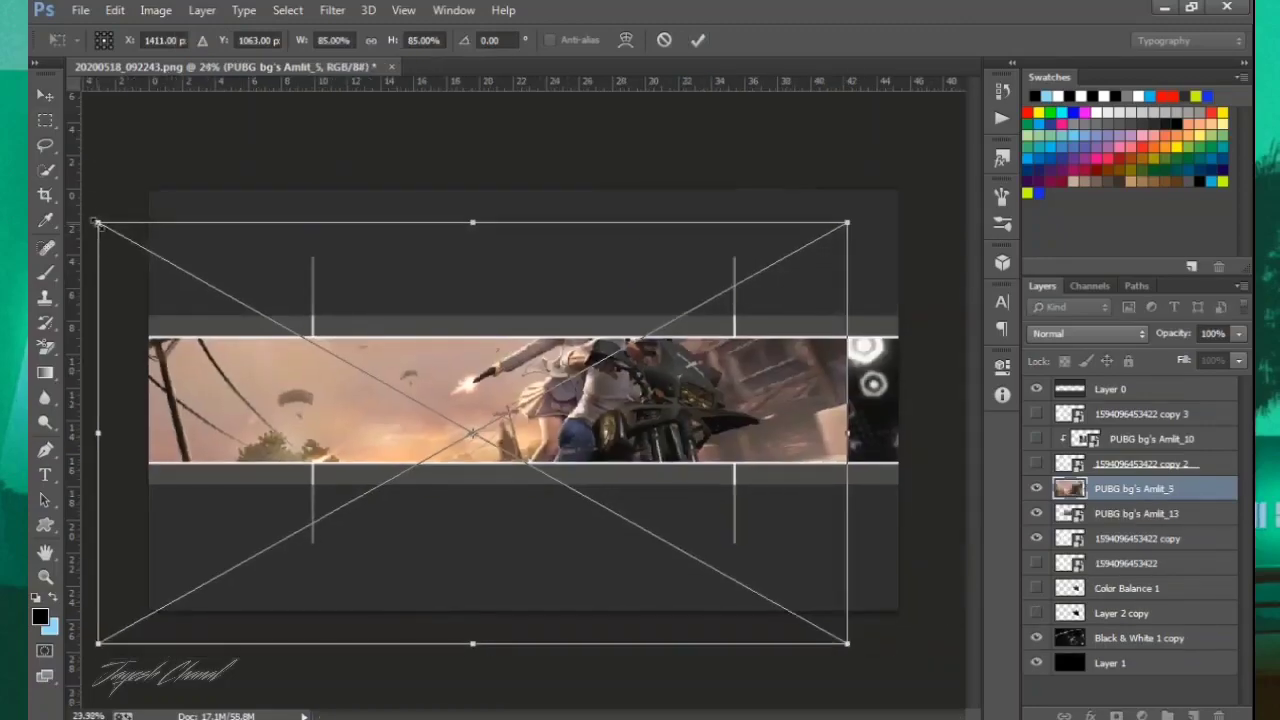
pyautogui.moveTo(97, 220); pyautogui.dragTo(280, 330)
pyautogui.moveTo(848, 643); pyautogui.dragTo(594, 503)
pyautogui.moveTo(505, 404); pyautogui.dragTo(363, 396)
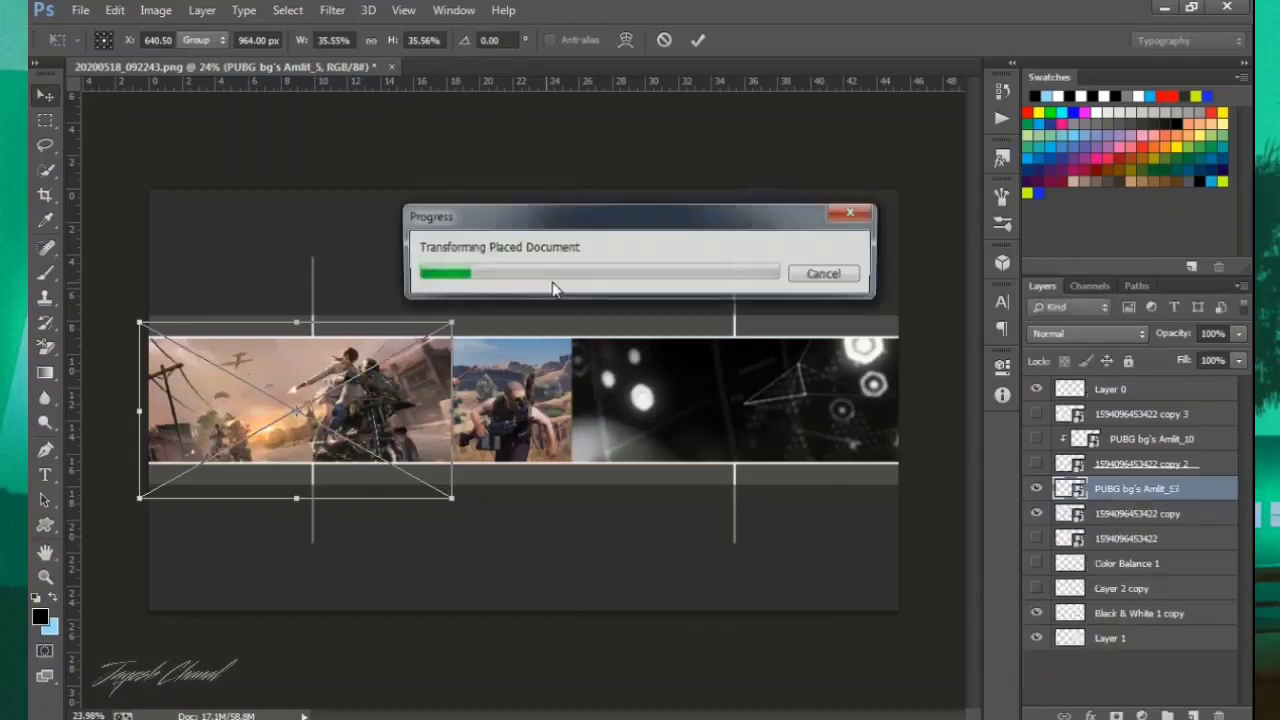
# Scale PUBG bg's Amlit_8 to about 61% and place it over the left part of the banner.
pyautogui.moveTo(751, 563); pyautogui.dragTo(567, 460)
pyautogui.moveTo(520, 420); pyautogui.dragTo(426, 393)
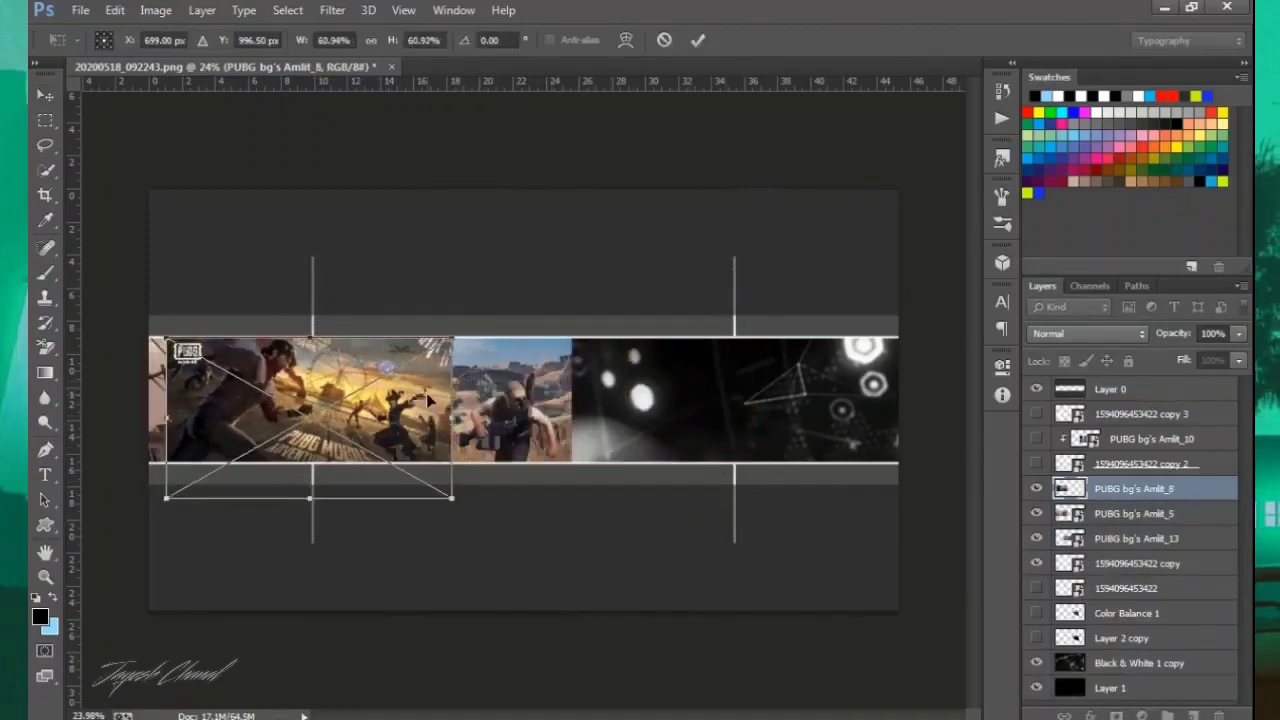
pyautogui.press('Return')
pyautogui.click(1036, 463)
pyautogui.click(1036, 438)
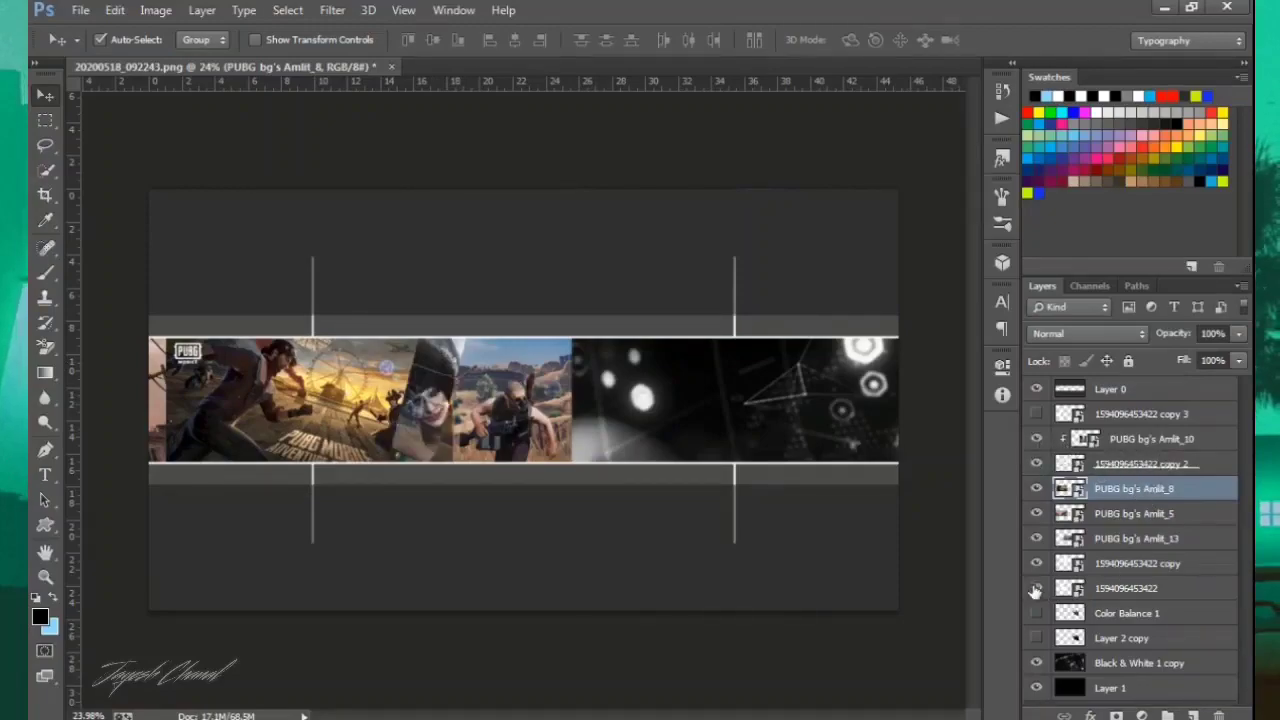
pyautogui.click(1036, 488)
pyautogui.click(1036, 488)
pyautogui.moveTo(1105, 488); pyautogui.dragTo(1113, 560)
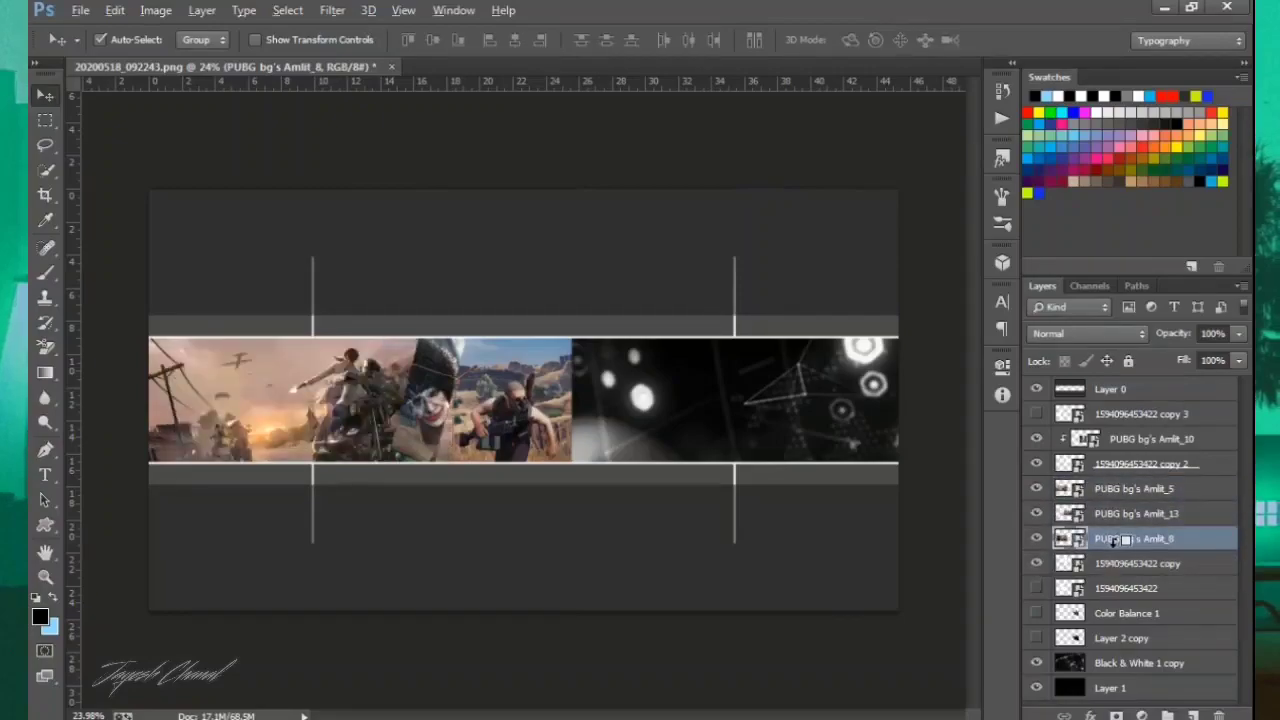
pyautogui.moveTo(1035, 513); pyautogui.dragTo(1036, 488)
pyautogui.click(1037, 463)
pyautogui.click(1037, 463)
pyautogui.moveTo(508, 423); pyautogui.dragTo(360, 385)
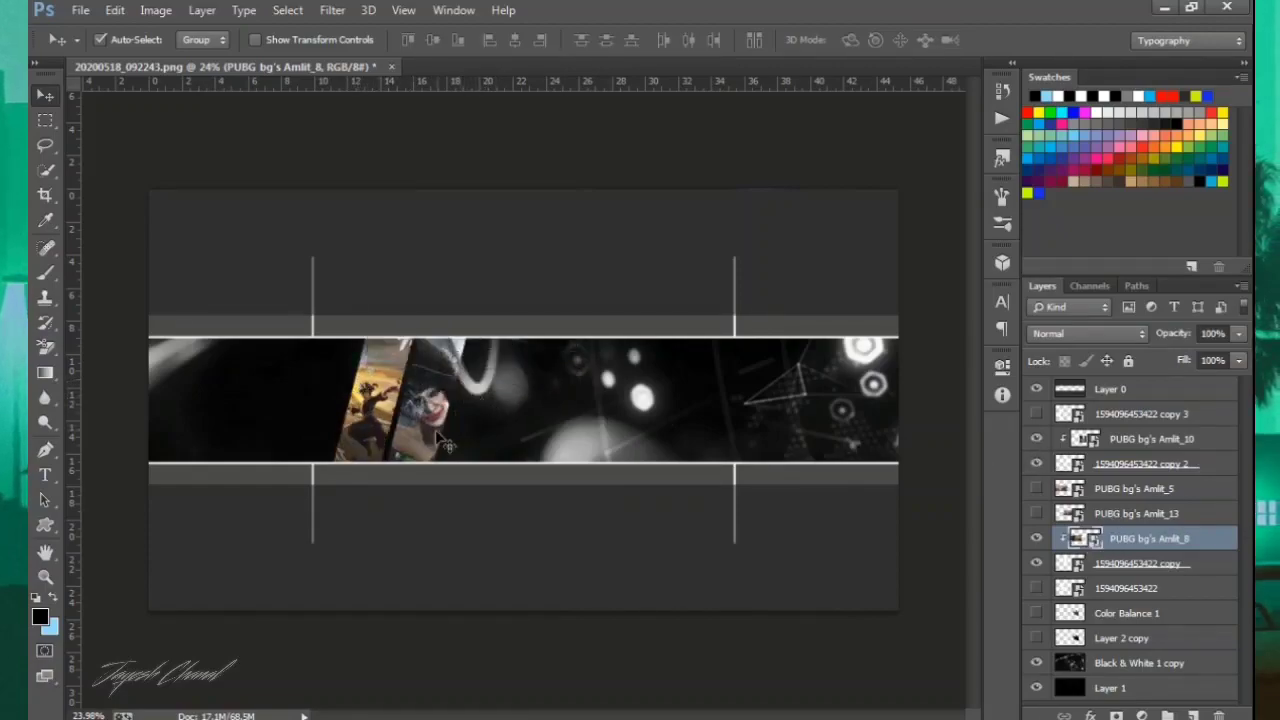
pyautogui.scroll(6, 445, 442)
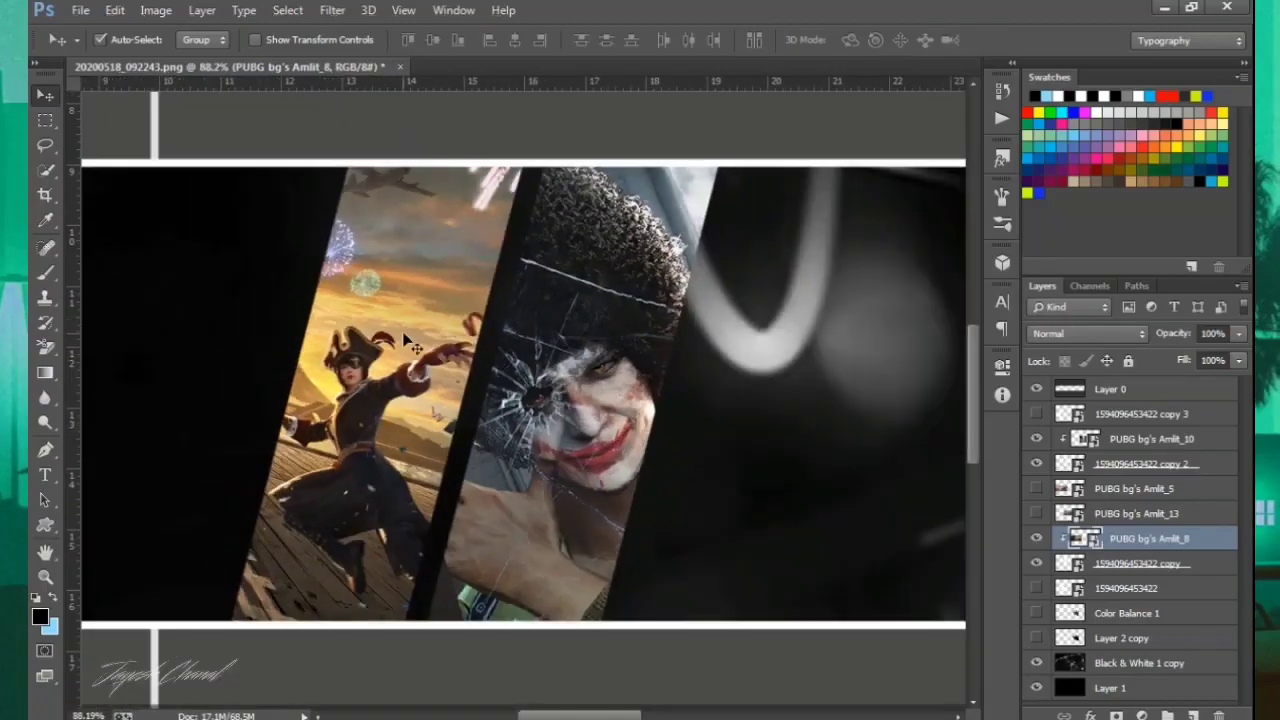
pyautogui.moveTo(432, 314); pyautogui.dragTo(439, 285)
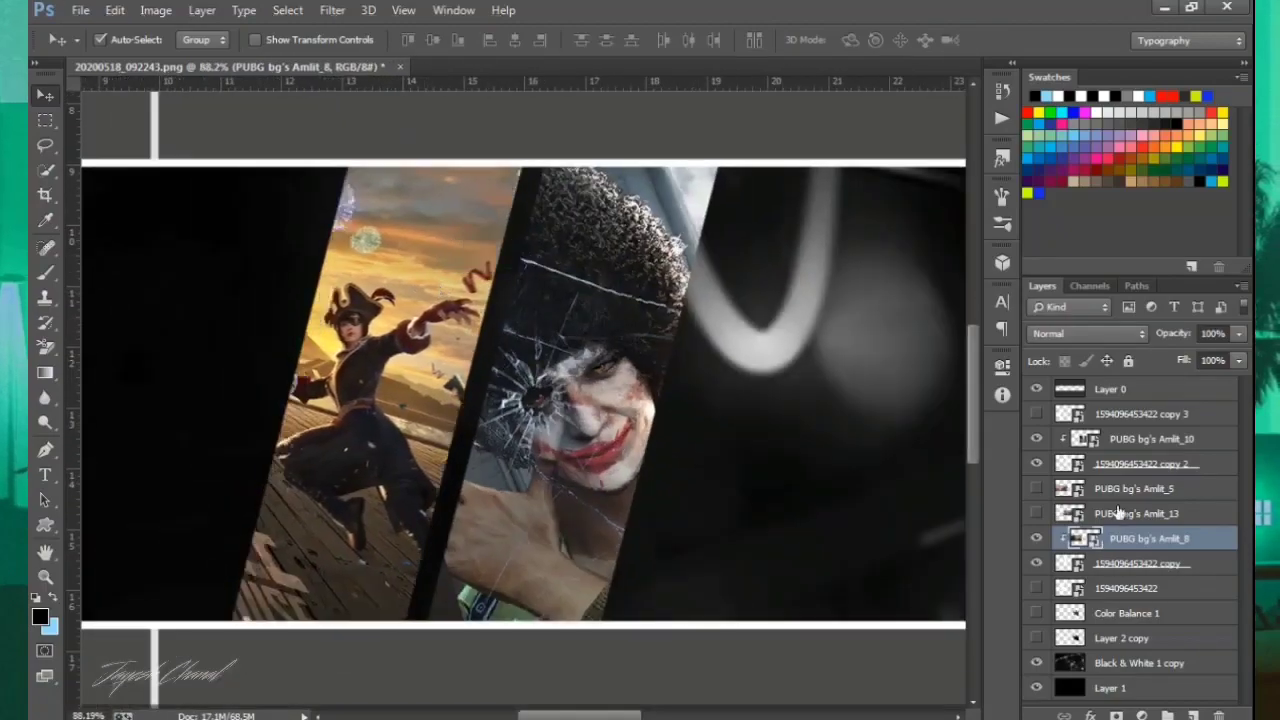
pyautogui.click(1037, 590)
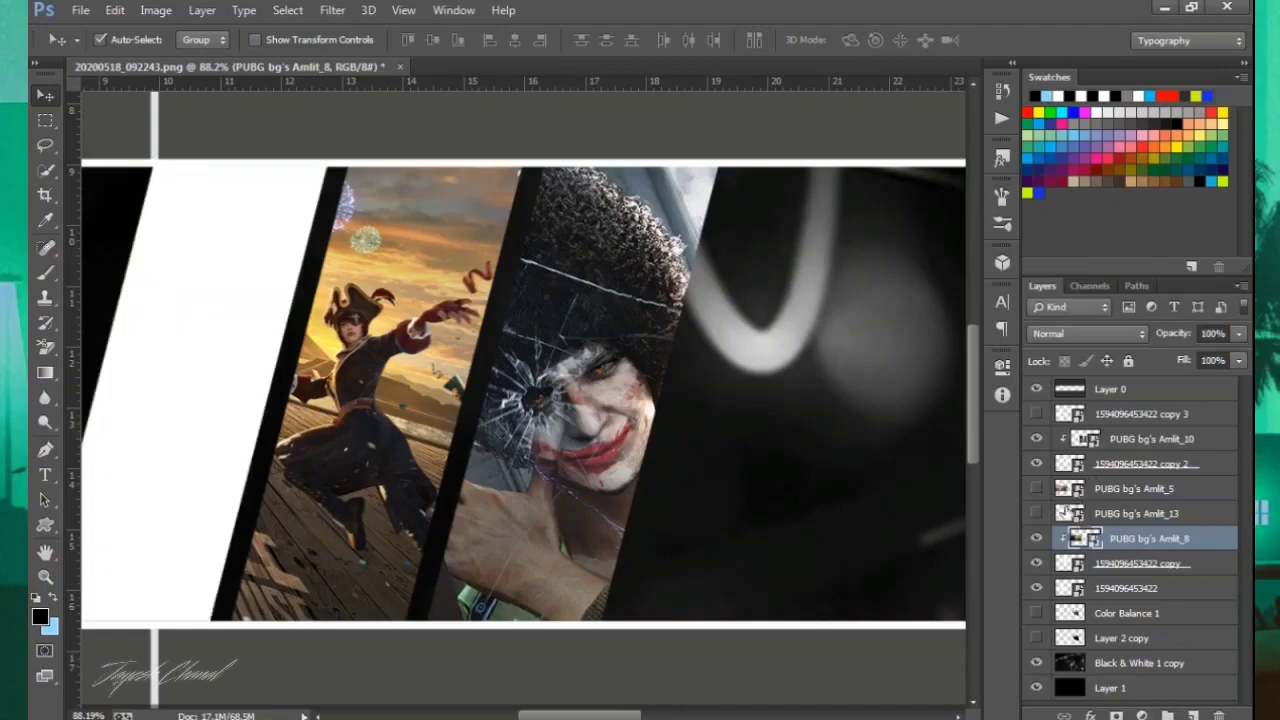
pyautogui.click(1036, 488)
pyautogui.moveTo(1125, 490); pyautogui.dragTo(1106, 572)
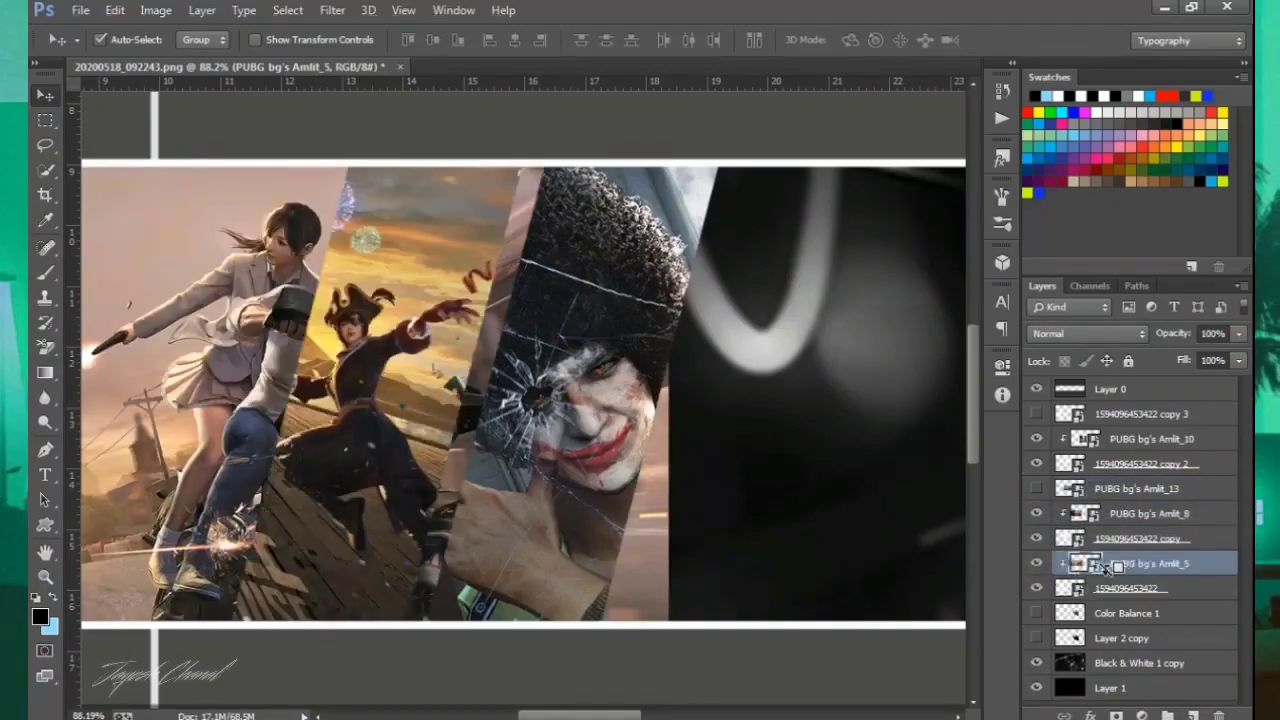
# Move PUBG bg's Amlit_5 over its stripe and scale it to about 33% so the motorbike pair fits inside.
pyautogui.moveTo(240, 310); pyautogui.dragTo(655, 358)
pyautogui.hotkey('ctrl', 't')
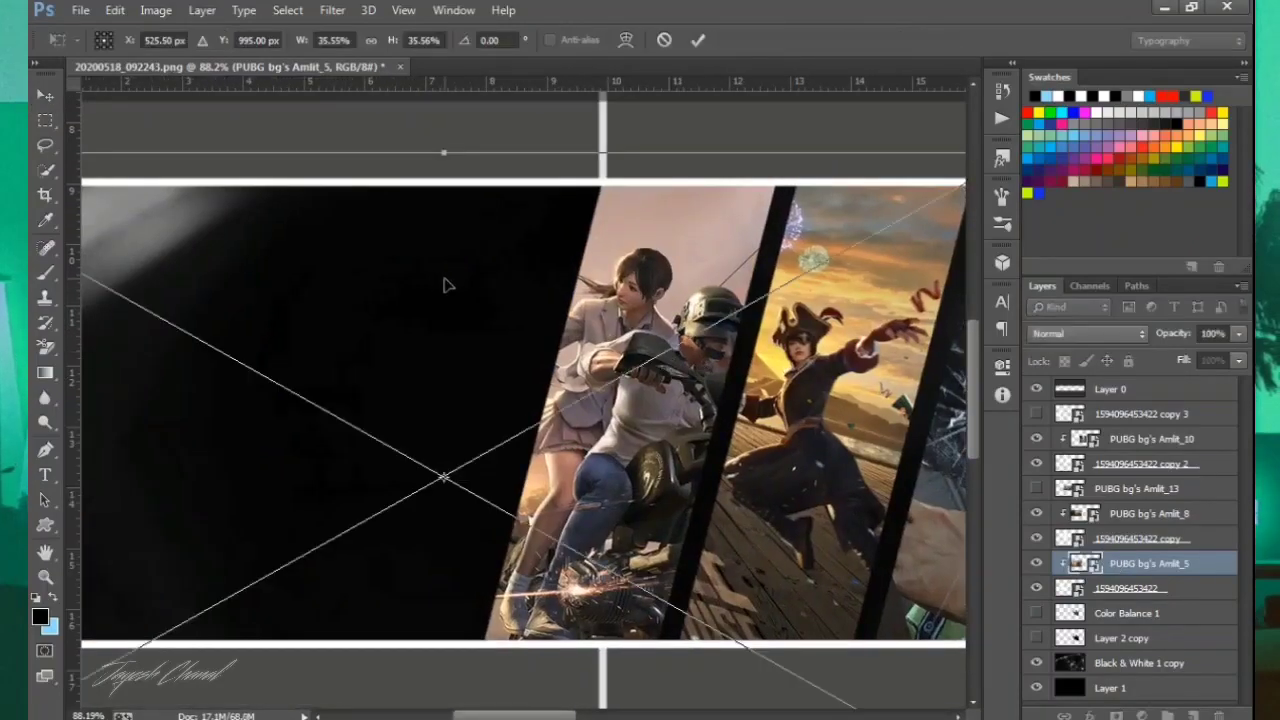
pyautogui.hotkey('ctrl', '0')
pyautogui.moveTo(422, 509); pyautogui.dragTo(407, 501)
pyautogui.moveTo(99, 328); pyautogui.dragTo(114, 333)
# Nudge PUBG bg's Amlit_5 11 px to the left within its stripe and apply the transform.
pyautogui.scroll(3, 336, 382)
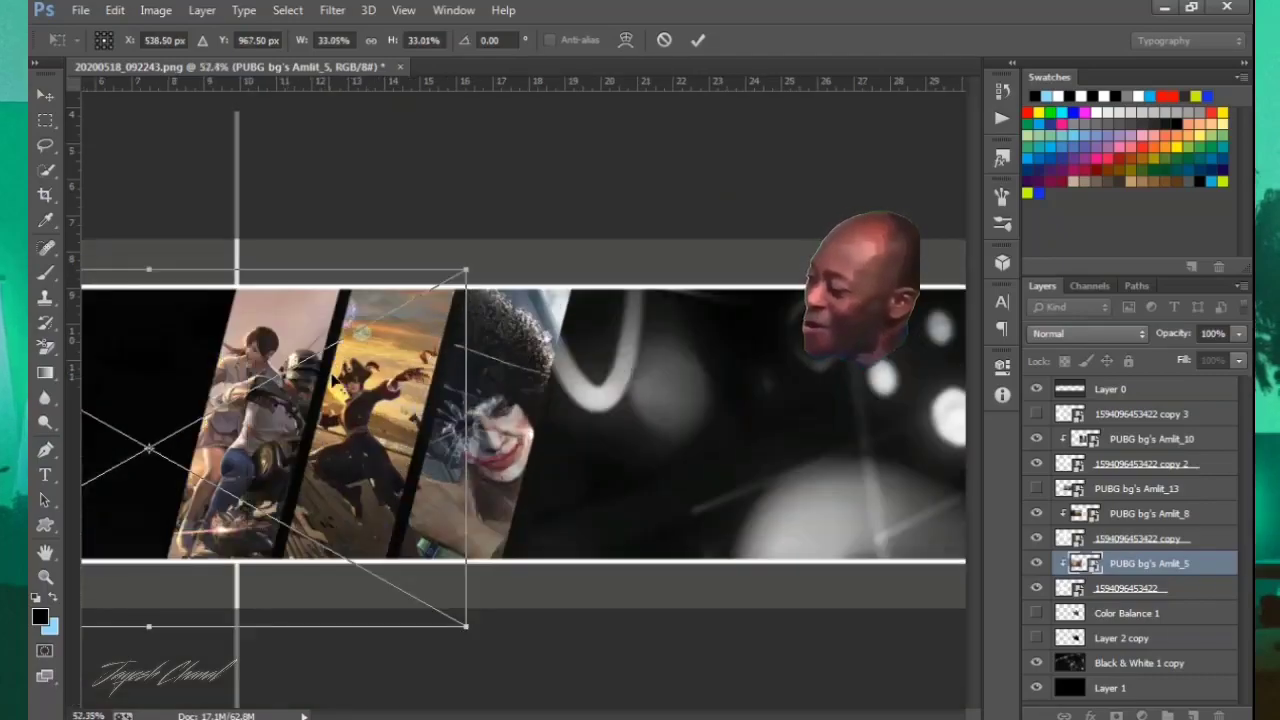
pyautogui.scroll(5, 337, 380)
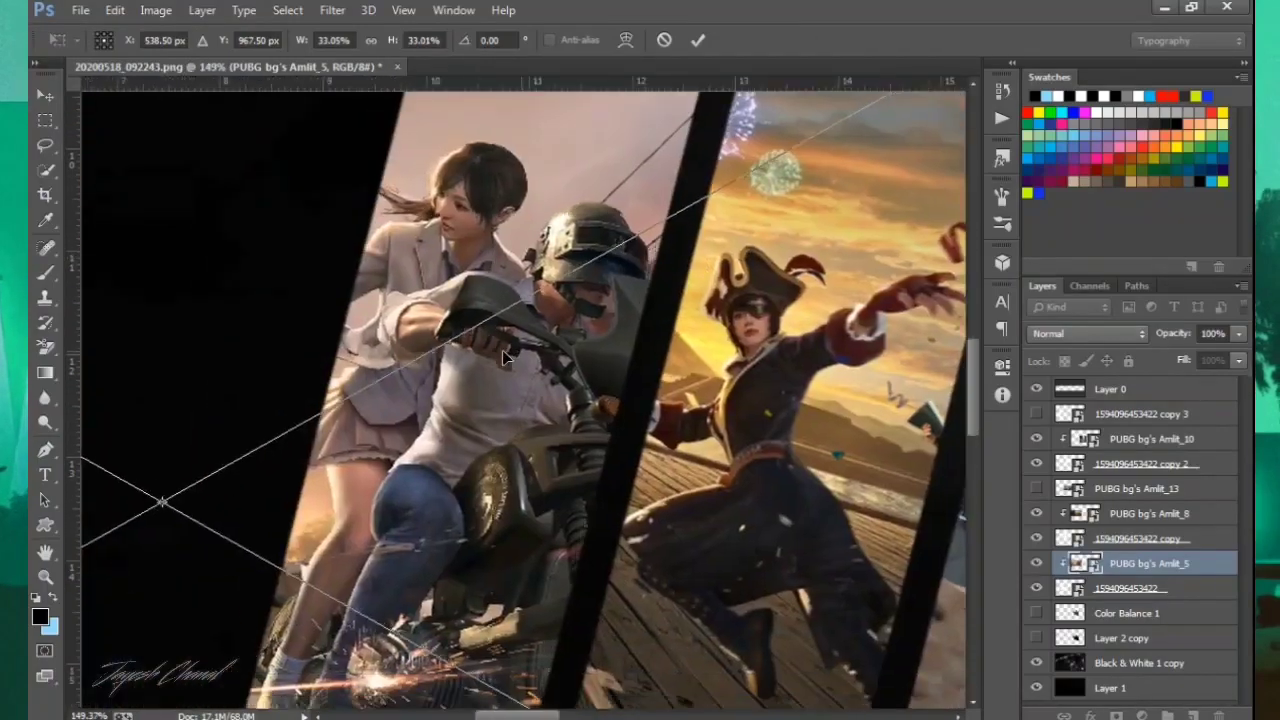
pyautogui.press('Left')
pyautogui.press('Left')
pyautogui.press('Left')
pyautogui.press('Left')
pyautogui.press('Left')
pyautogui.press('Left')
pyautogui.press('Left')
pyautogui.press('Left')
pyautogui.press('Left')
pyautogui.press('Left')
pyautogui.press('Left')
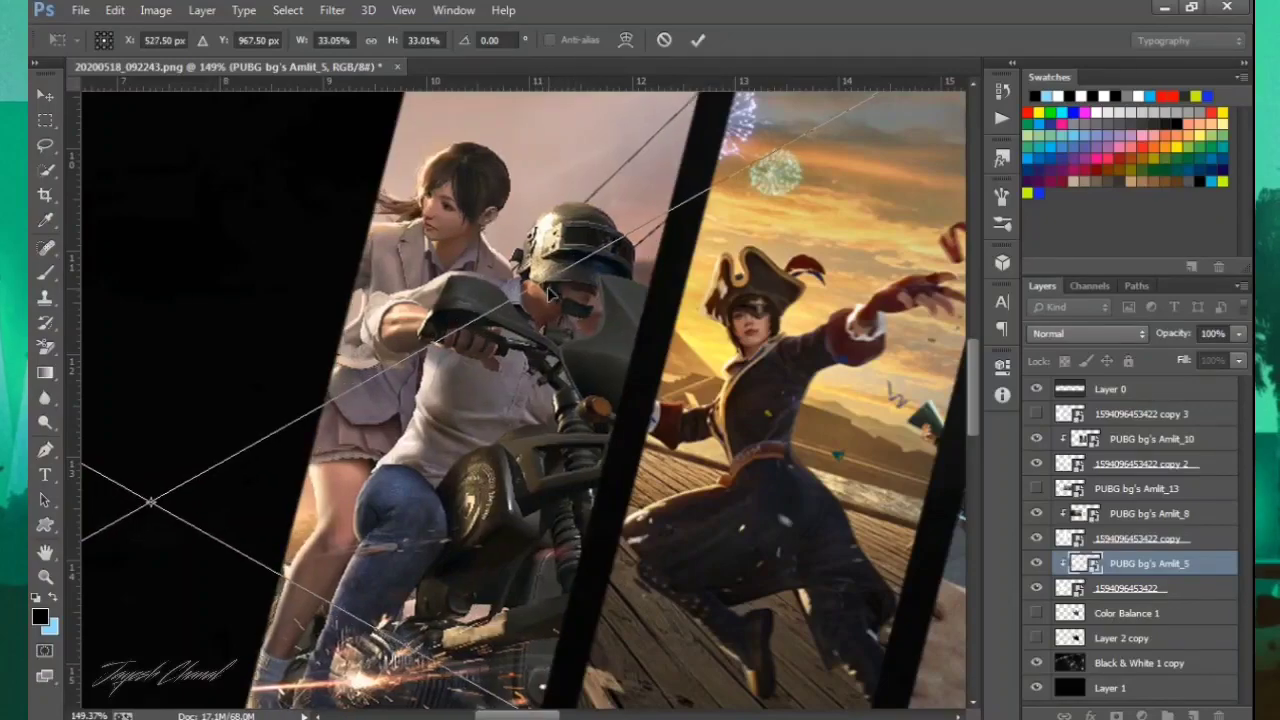
pyautogui.press('Return')
pyautogui.hotkey('ctrl', '0')
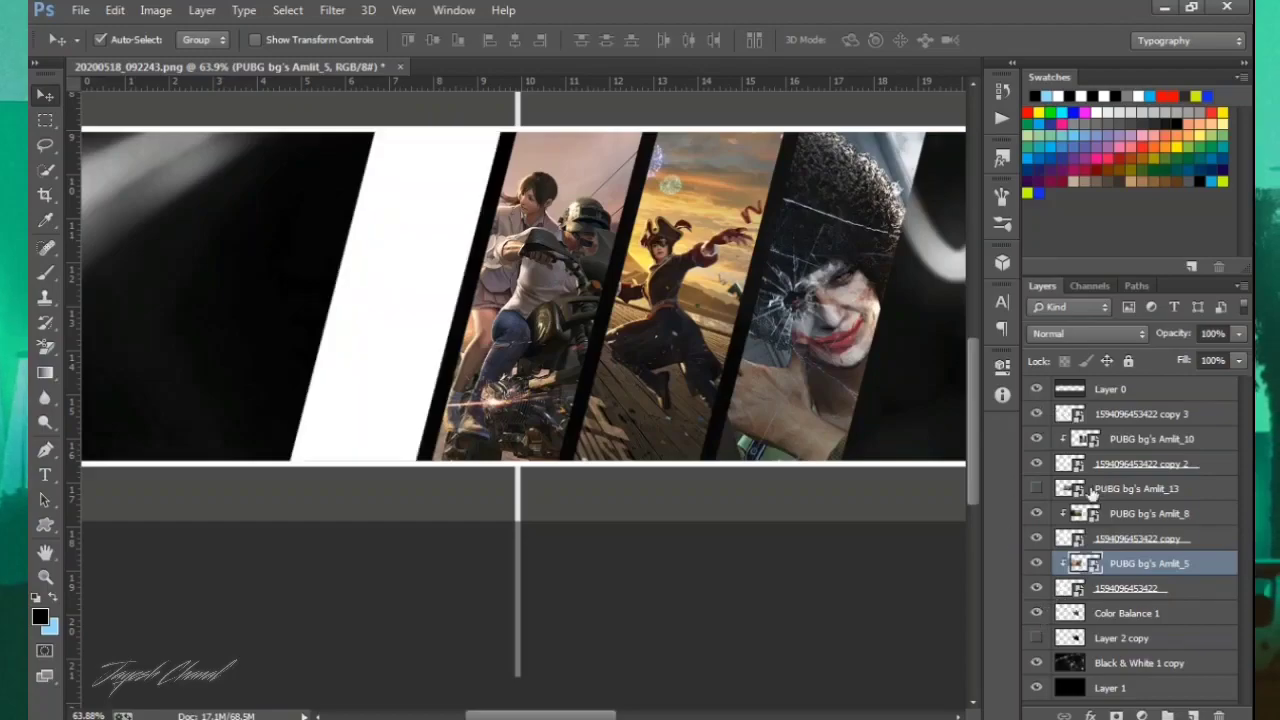
pyautogui.click(1036, 488)
pyautogui.moveTo(1115, 465); pyautogui.dragTo(1115, 402)
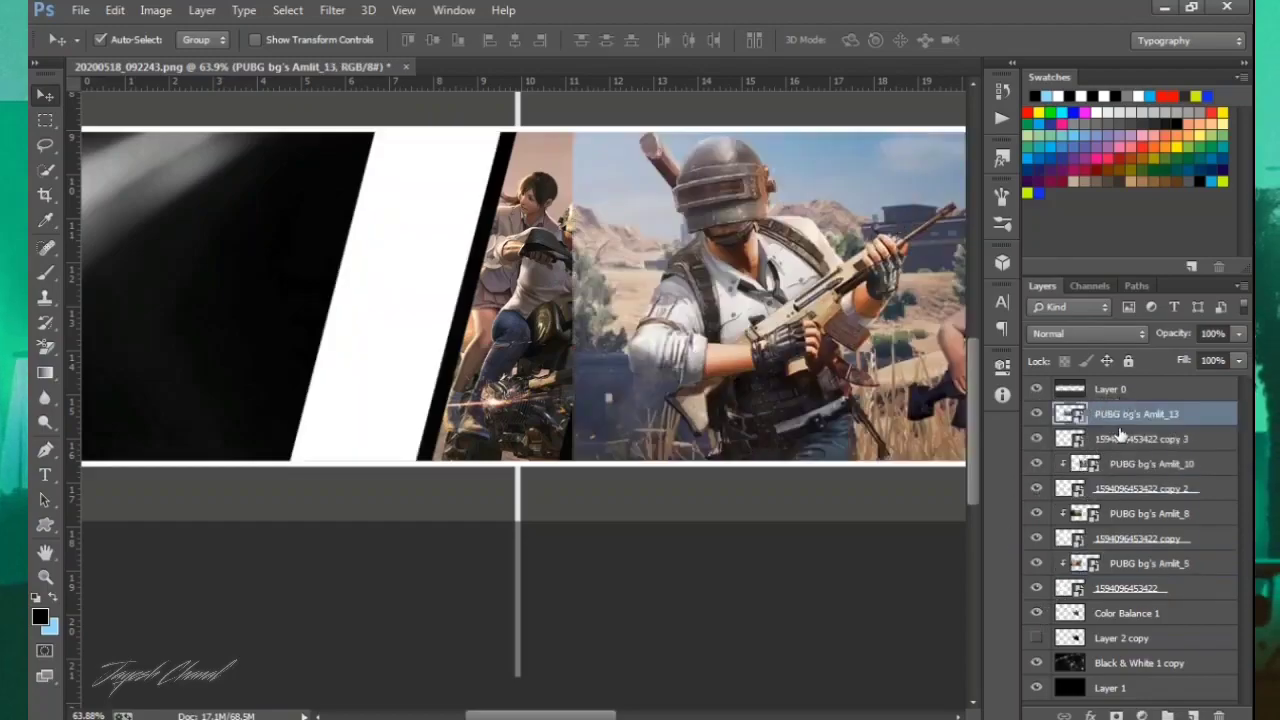
pyautogui.keyDown('alt'); pyautogui.click(1115, 426); pyautogui.keyUp('alt')
# Scale PUBG bg's Amlit_13 to about 135% and position it so the helmeted soldier fills the leftmost stripe.
pyautogui.moveTo(668, 280); pyautogui.dragTo(620, 282)
pyautogui.click(1150, 413)
pyautogui.hotkey('ctrl', 't')
pyautogui.moveTo(406, 293); pyautogui.dragTo(465, 303)
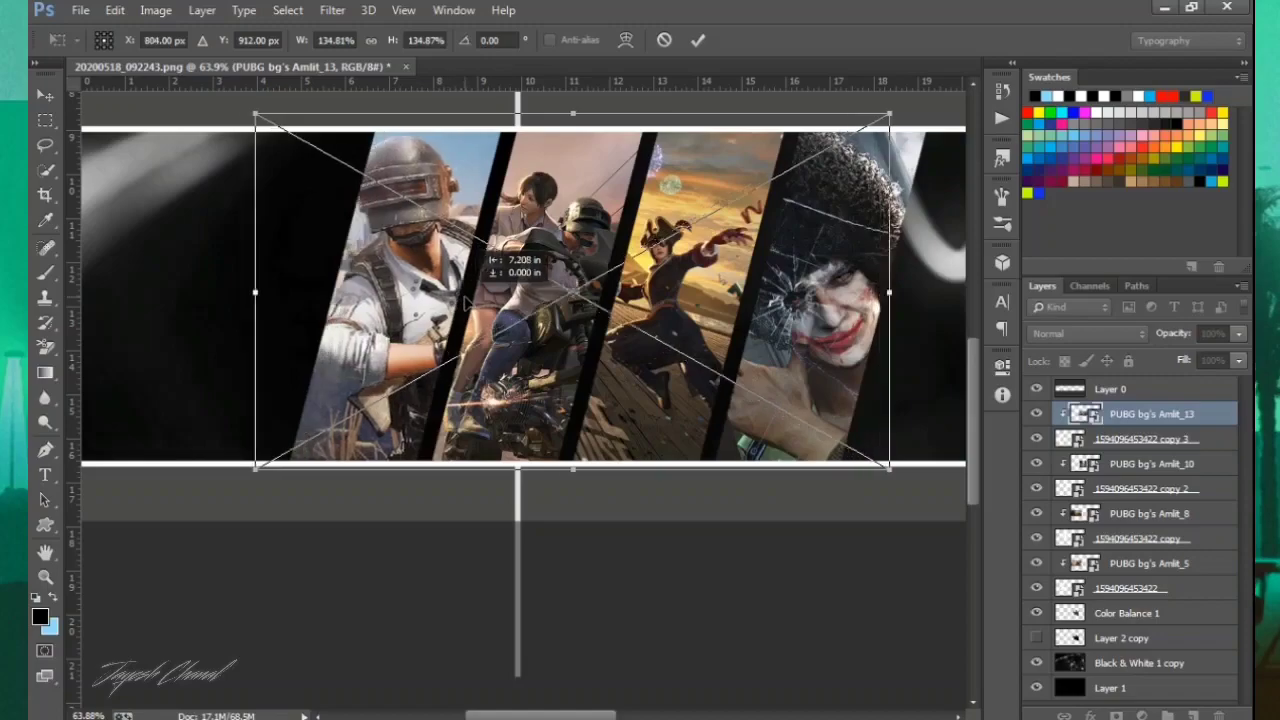
pyautogui.click(699, 42)
# Hide the Color Balance 1 layer that holds the three characters.
pyautogui.scroll(-4, 741, 210)
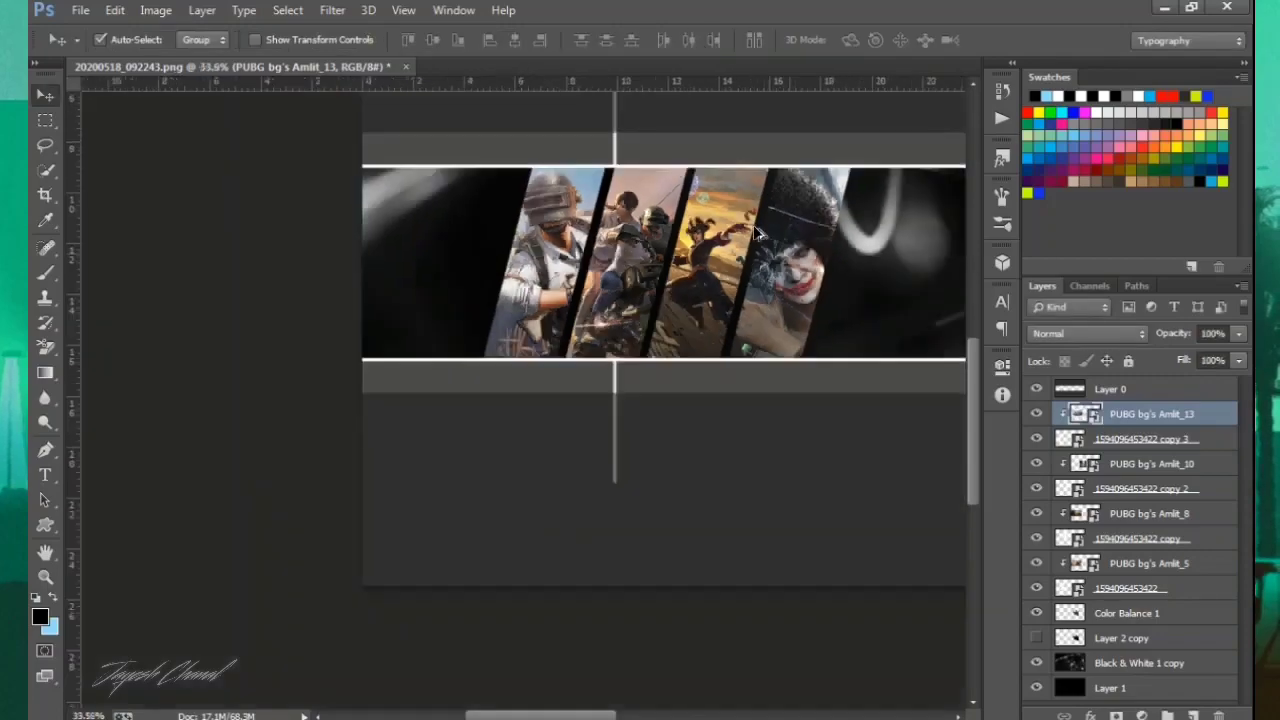
pyautogui.hscroll(5, 673, 208)
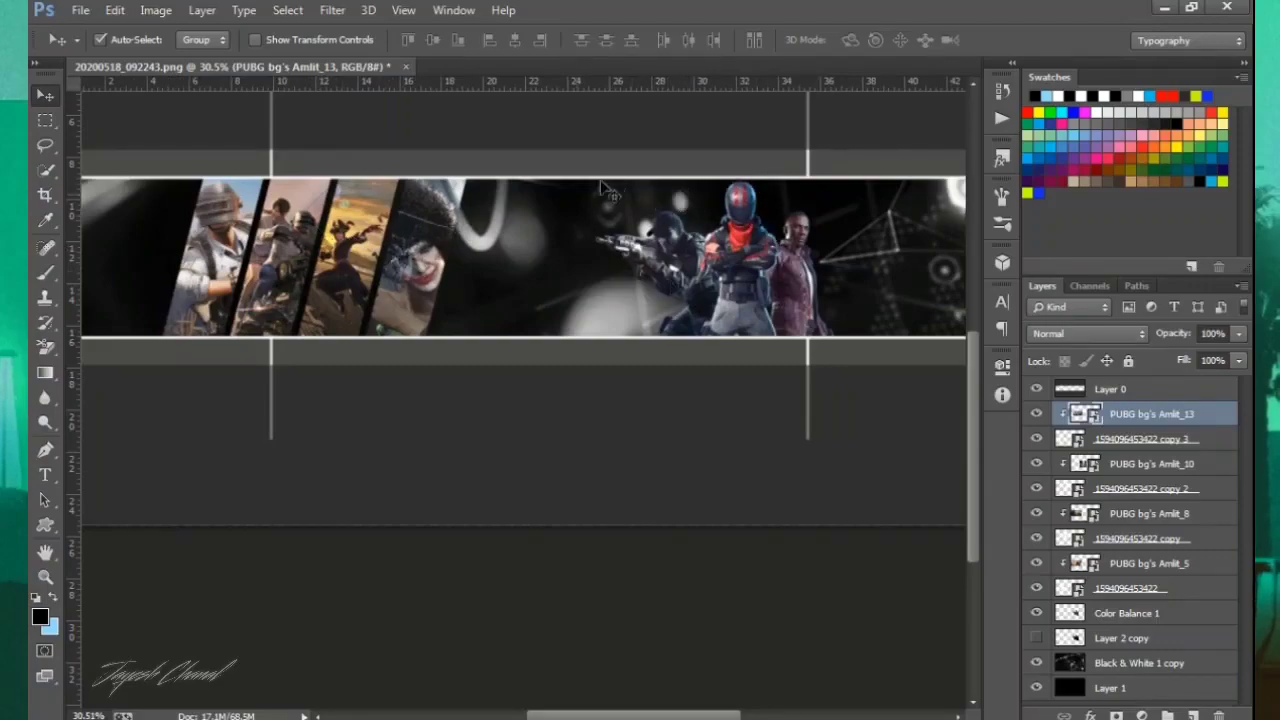
pyautogui.scroll(-2, 674, 223)
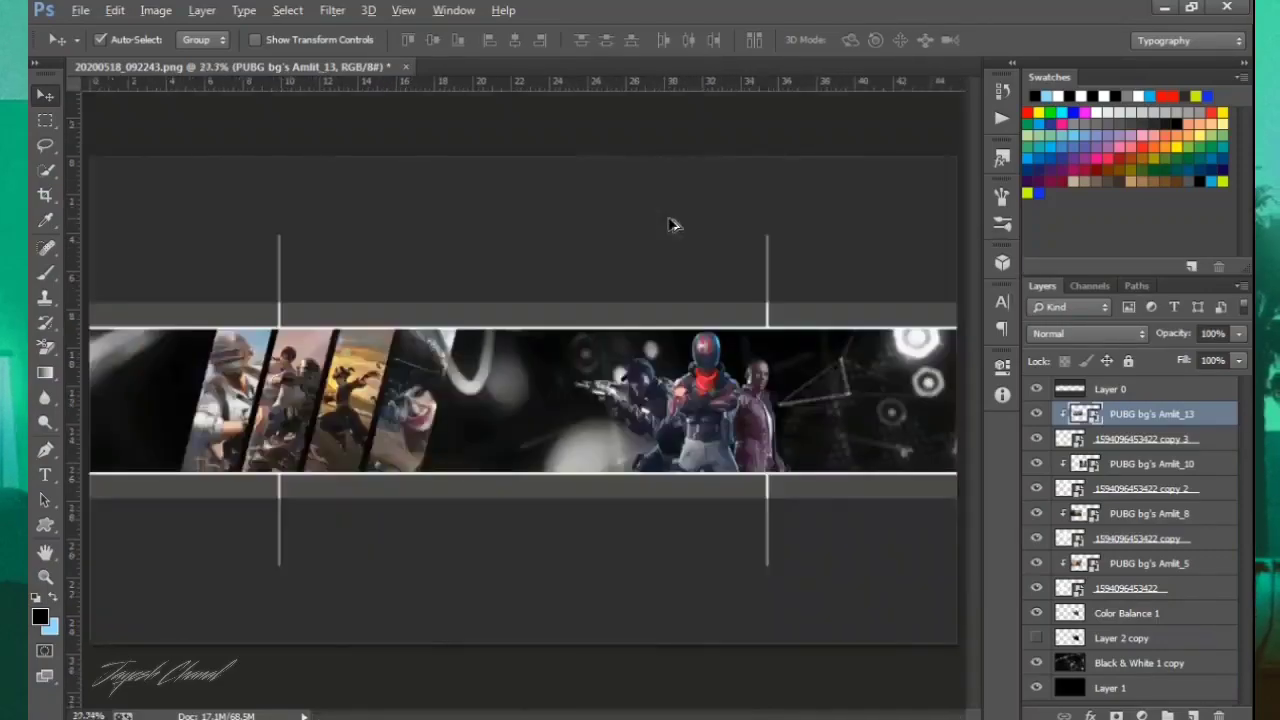
pyautogui.click(1036, 613)
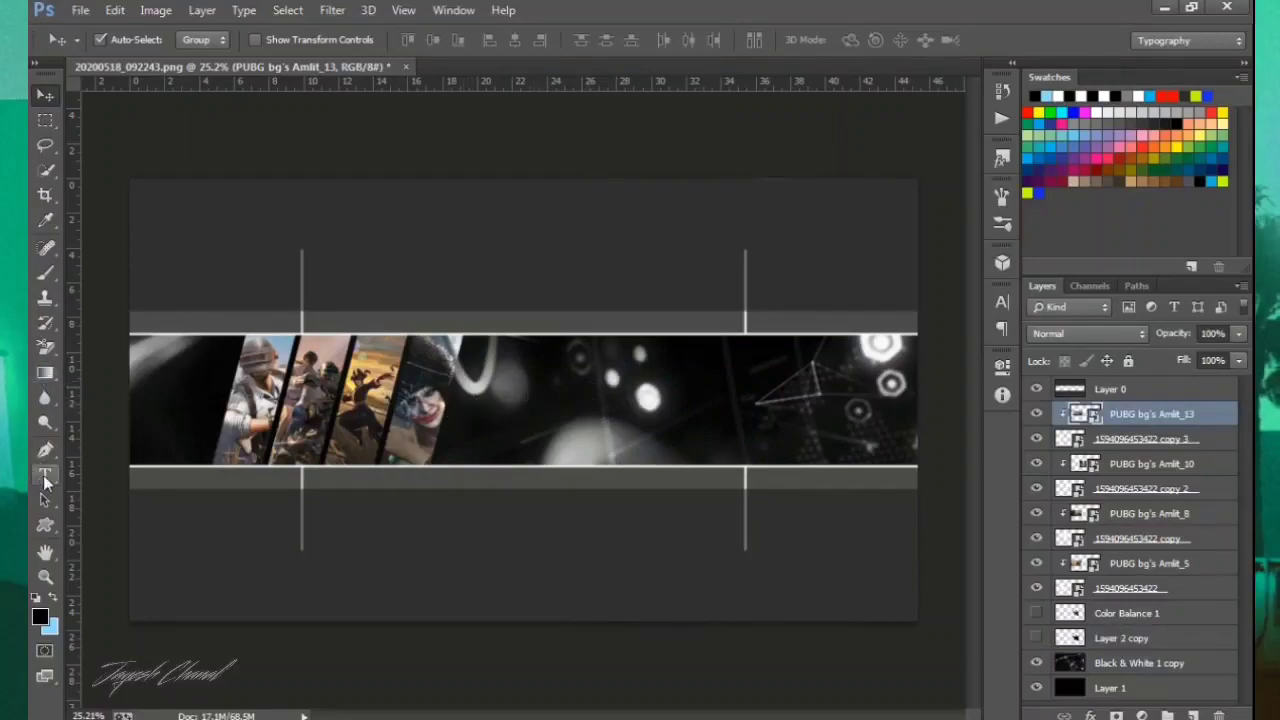
# Add the text YOU NAME in 48 pt Mistral beside the joker stripe.
pyautogui.press('t')
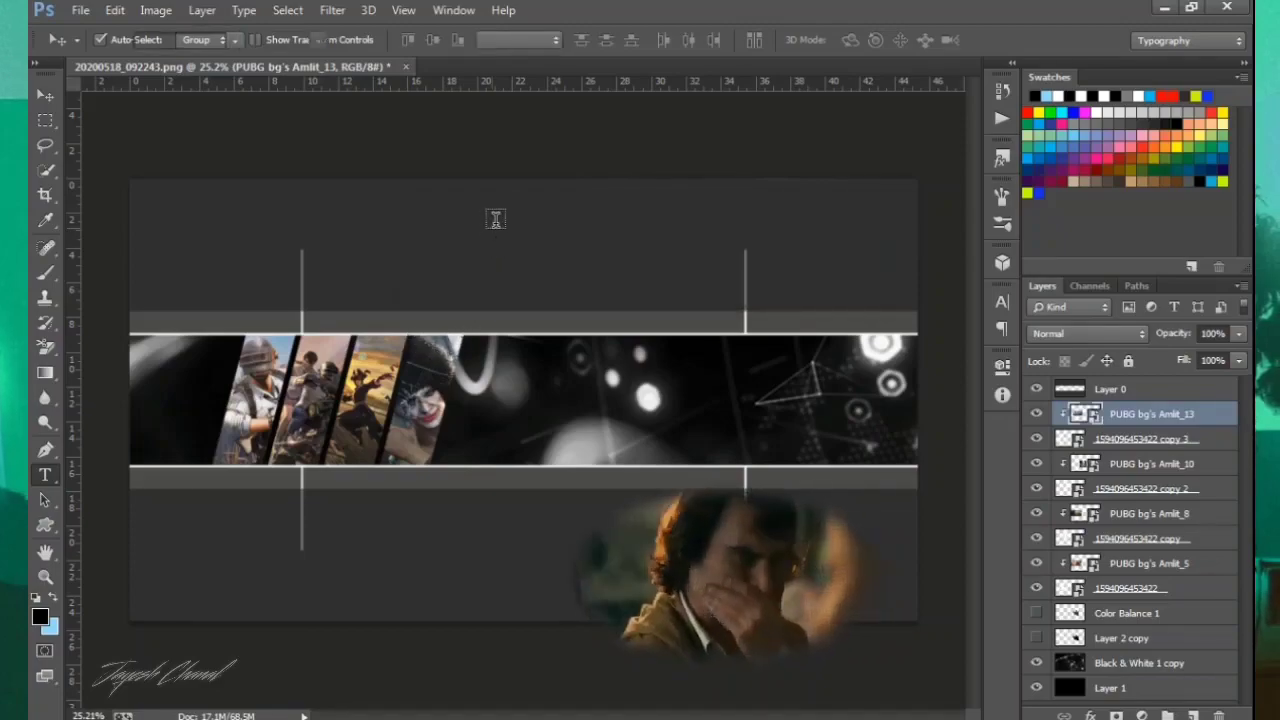
pyautogui.click(470, 363)
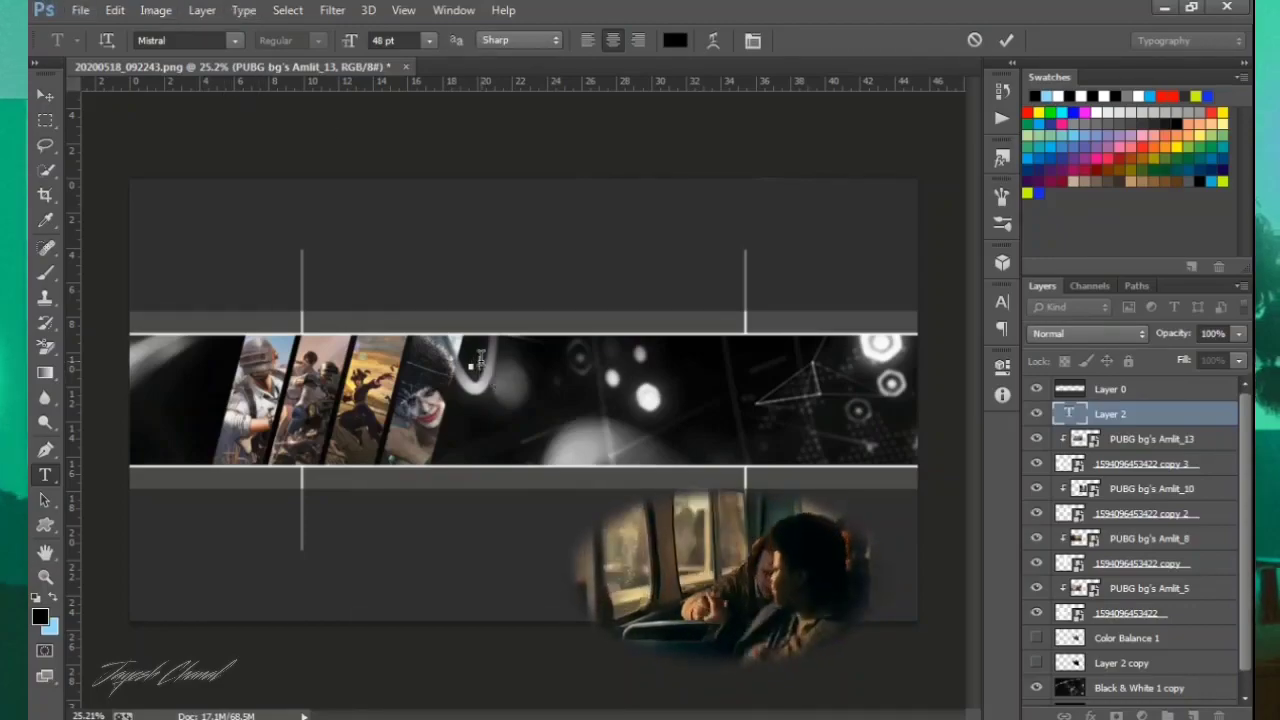
pyautogui.scroll(3, 485, 357)
pyautogui.scroll(3, 485, 357)
pyautogui.write('YOU')
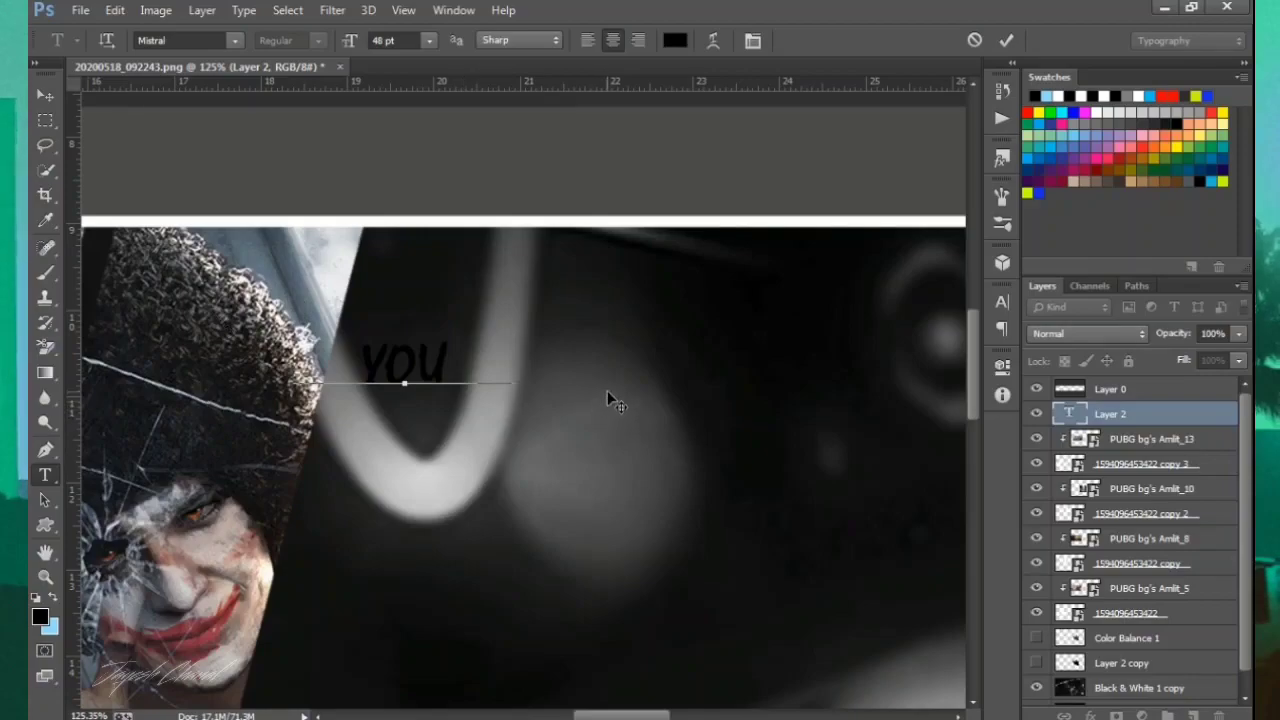
pyautogui.write('NAME')
# Change the font of the whole YOU NAME text to Showcard Gothic.
pyautogui.click(376, 373)
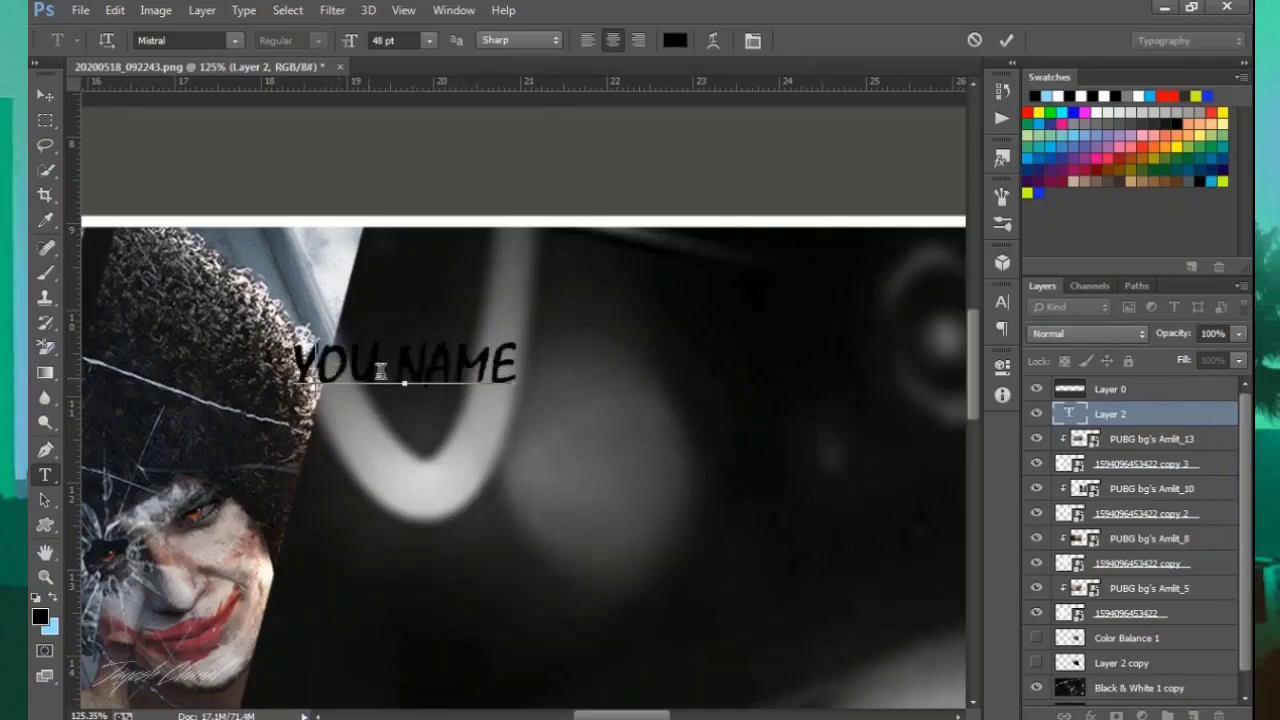
pyautogui.hotkey('ctrl', 'a')
pyautogui.click(234, 40)
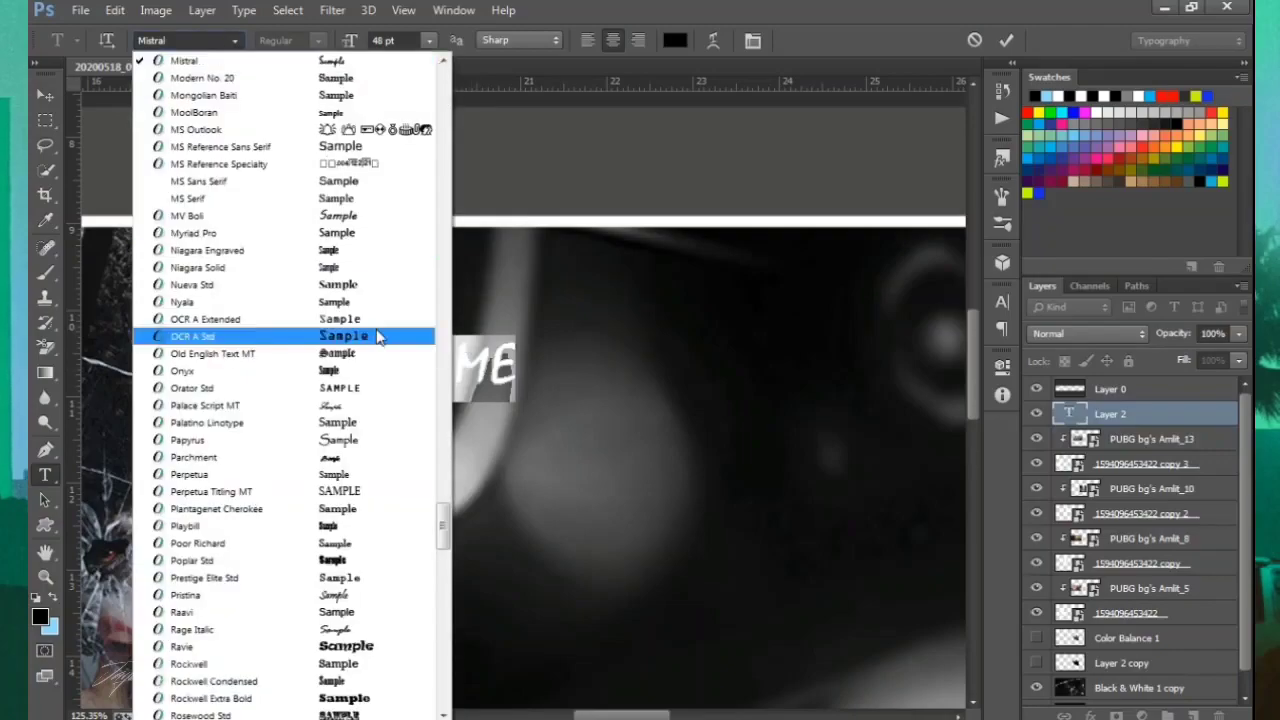
pyautogui.scroll(-2, 380, 330)
pyautogui.scroll(-6, 378, 328)
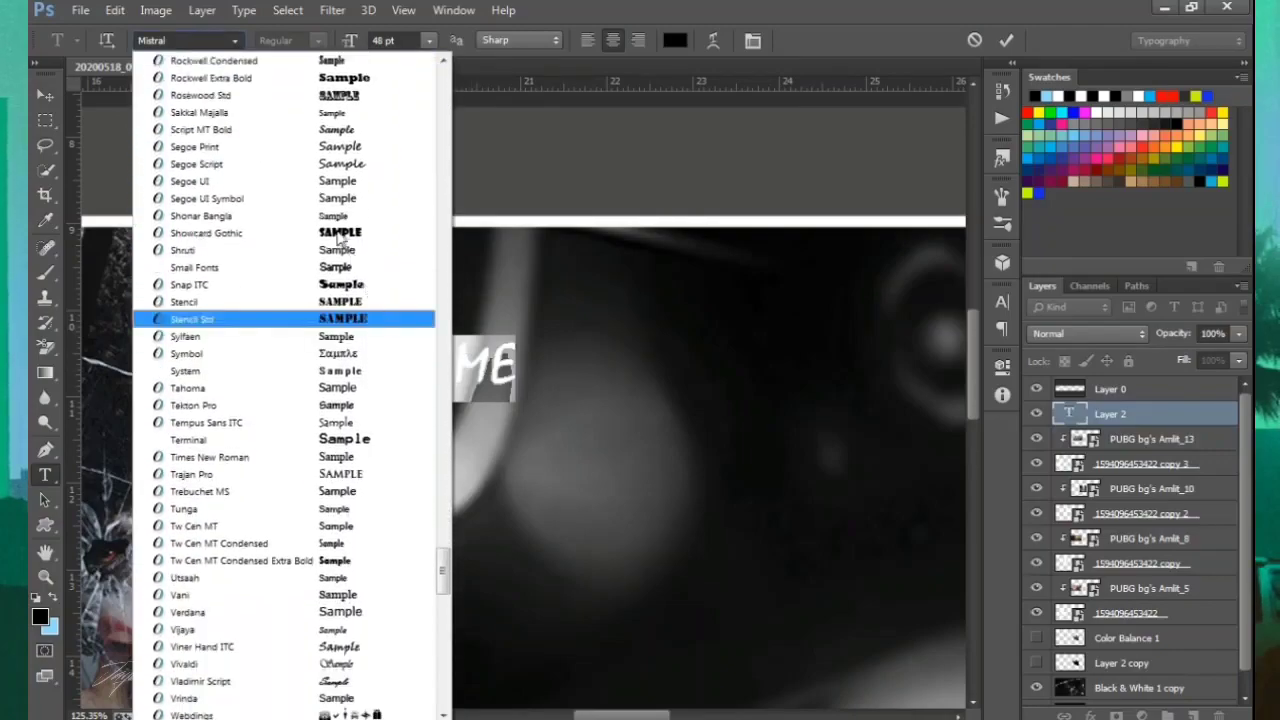
pyautogui.click(372, 316)
pyautogui.click(1005, 41)
# Set the color of the YOU NAME text to white (ffffff).
pyautogui.click(550, 358)
pyautogui.hotkey('ctrl', 'a')
pyautogui.click(675, 40)
pyautogui.write('ffffff')
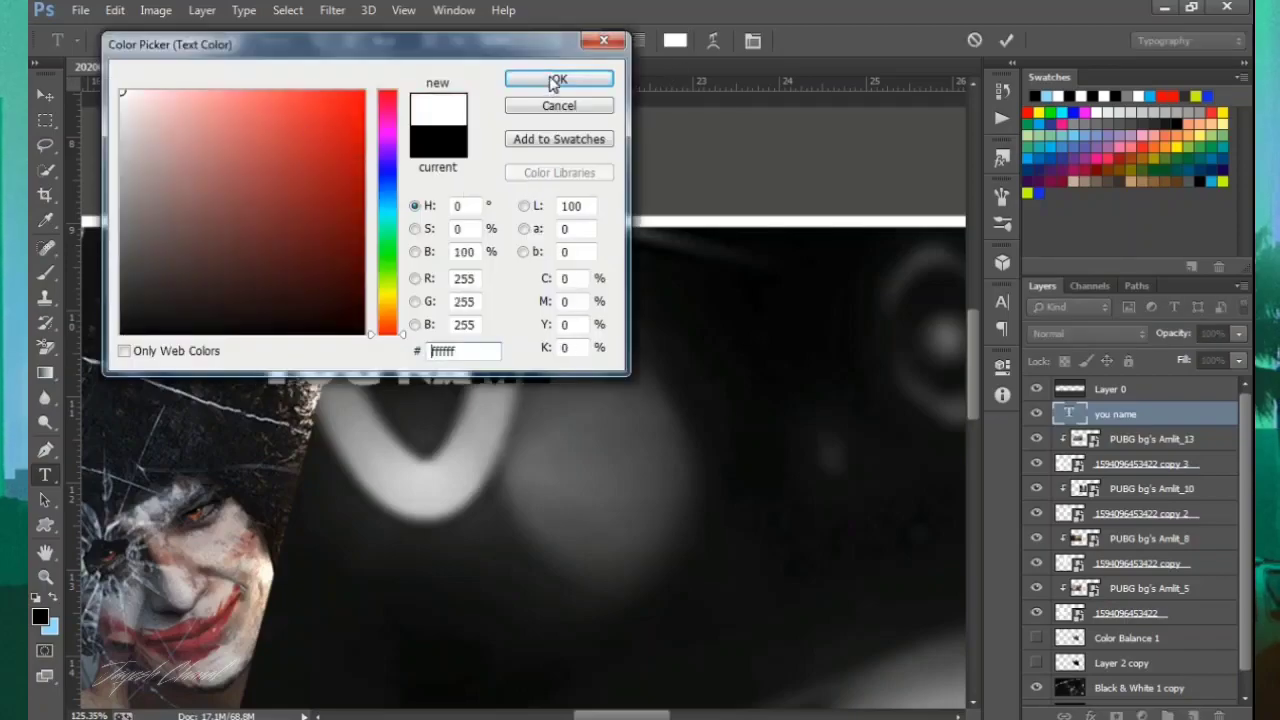
pyautogui.click(559, 78)
pyautogui.hotkey('ctrl', 'Return')
# Scale the YOU NAME text to about 294% and place it just right of the joker stripe.
pyautogui.hotkey('ctrl', 't')
pyautogui.scroll(-5, 413, 404)
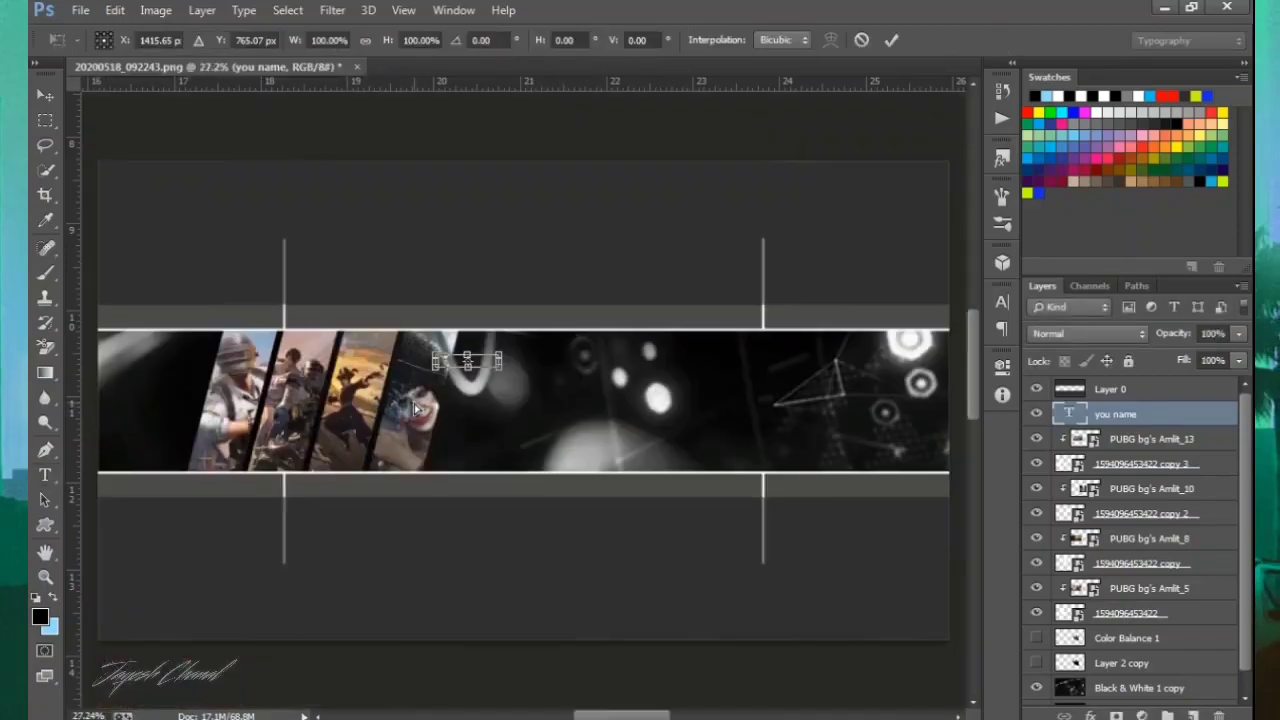
pyautogui.scroll(2, 529, 392)
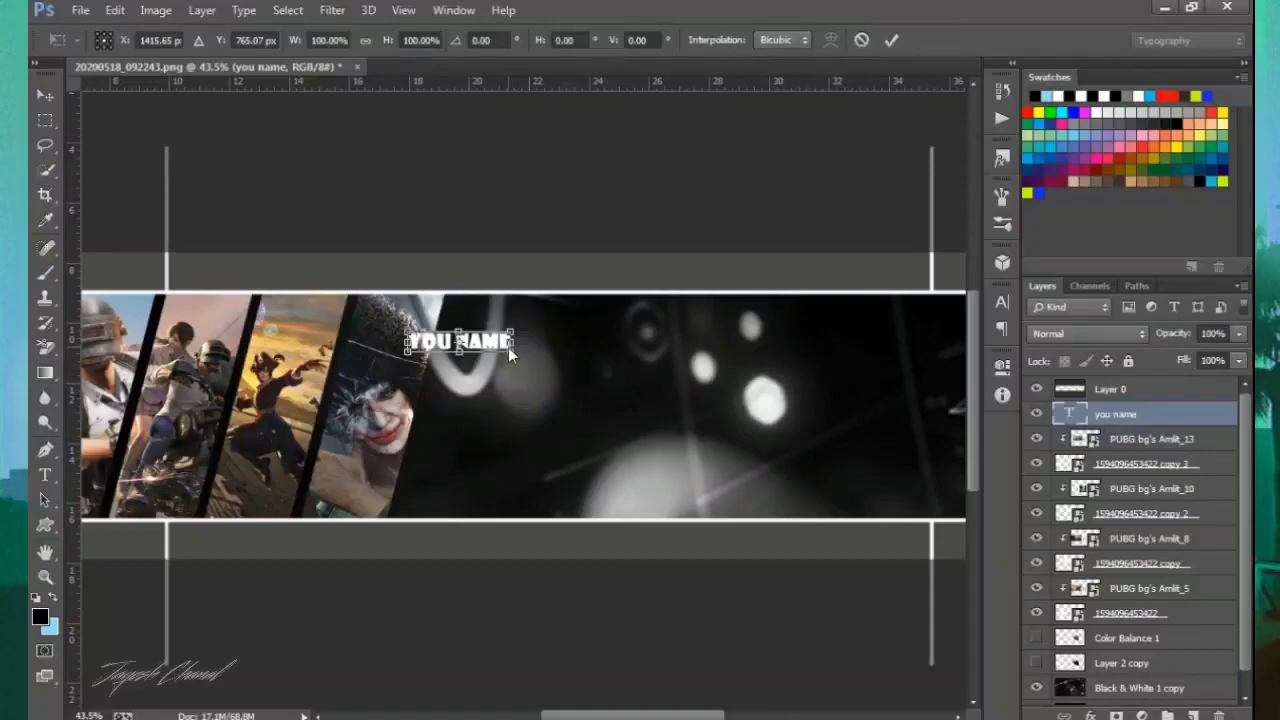
pyautogui.moveTo(508, 348); pyautogui.dragTo(860, 382)
pyautogui.moveTo(708, 377); pyautogui.dragTo(581, 378)
pyautogui.moveTo(712, 404); pyautogui.dragTo(686, 402)
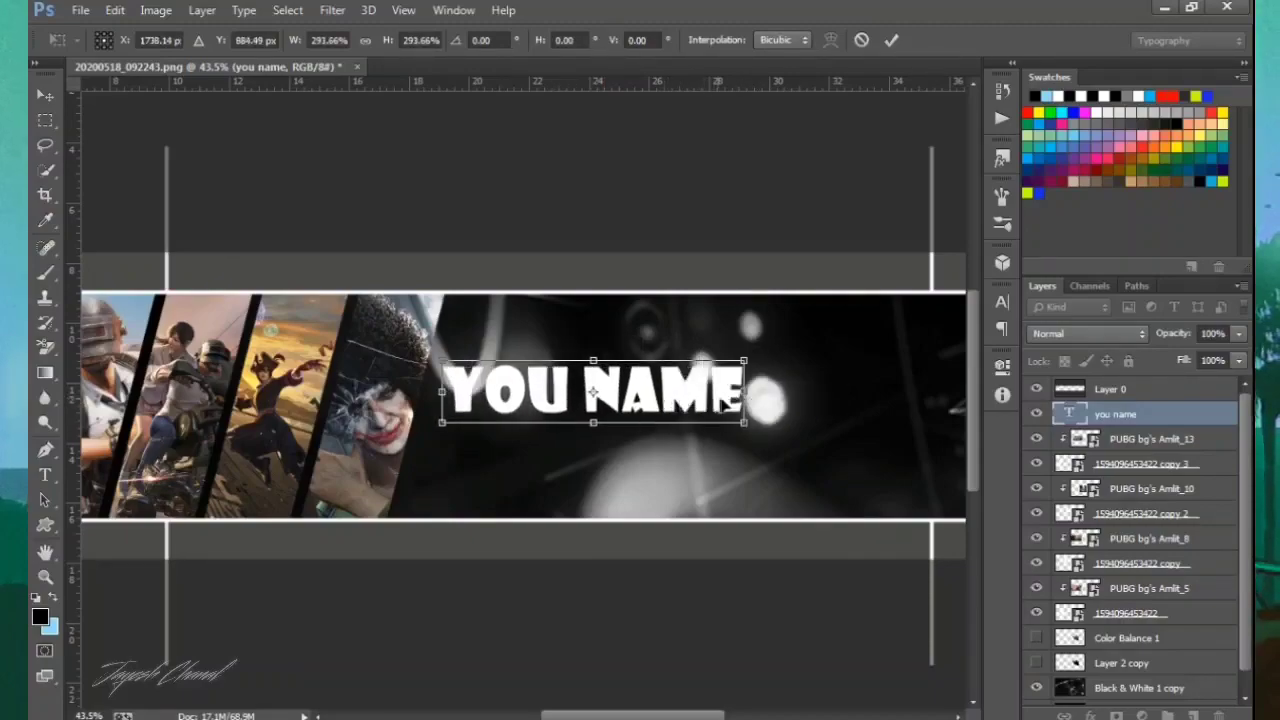
pyautogui.click(891, 41)
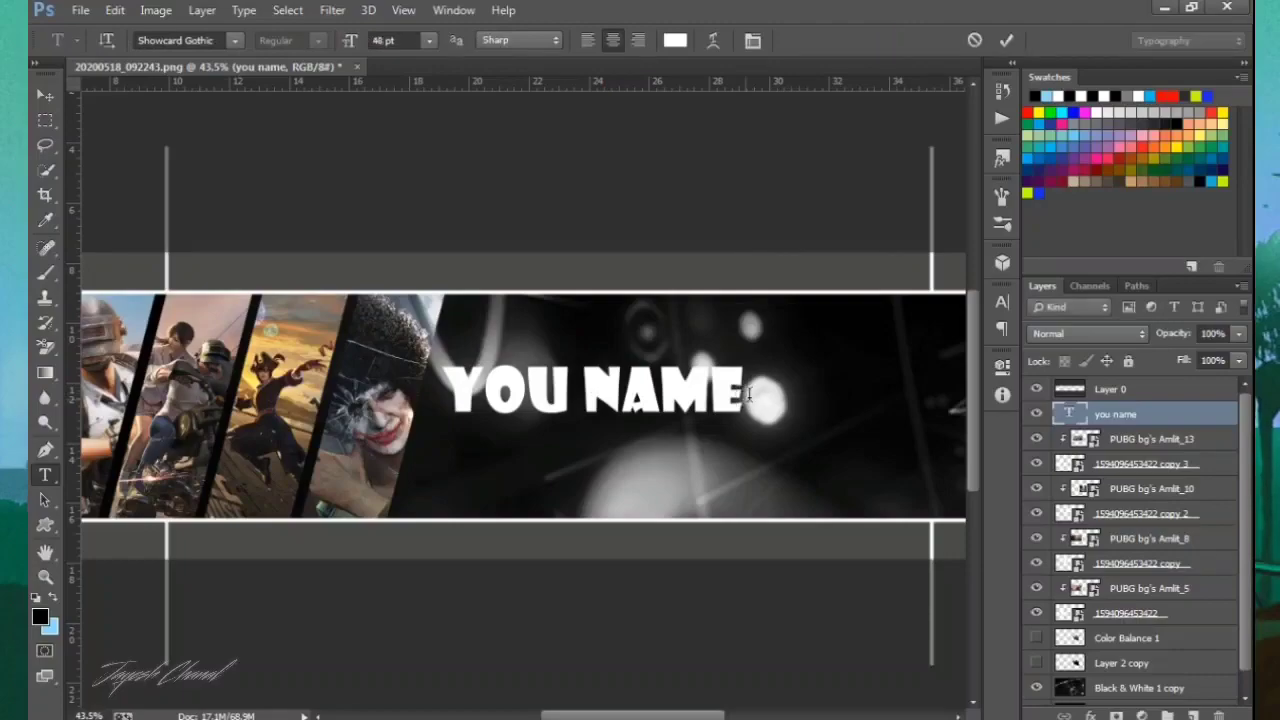
# Try the Papyrus font on the YOU NAME text.
pyautogui.click(748, 393)
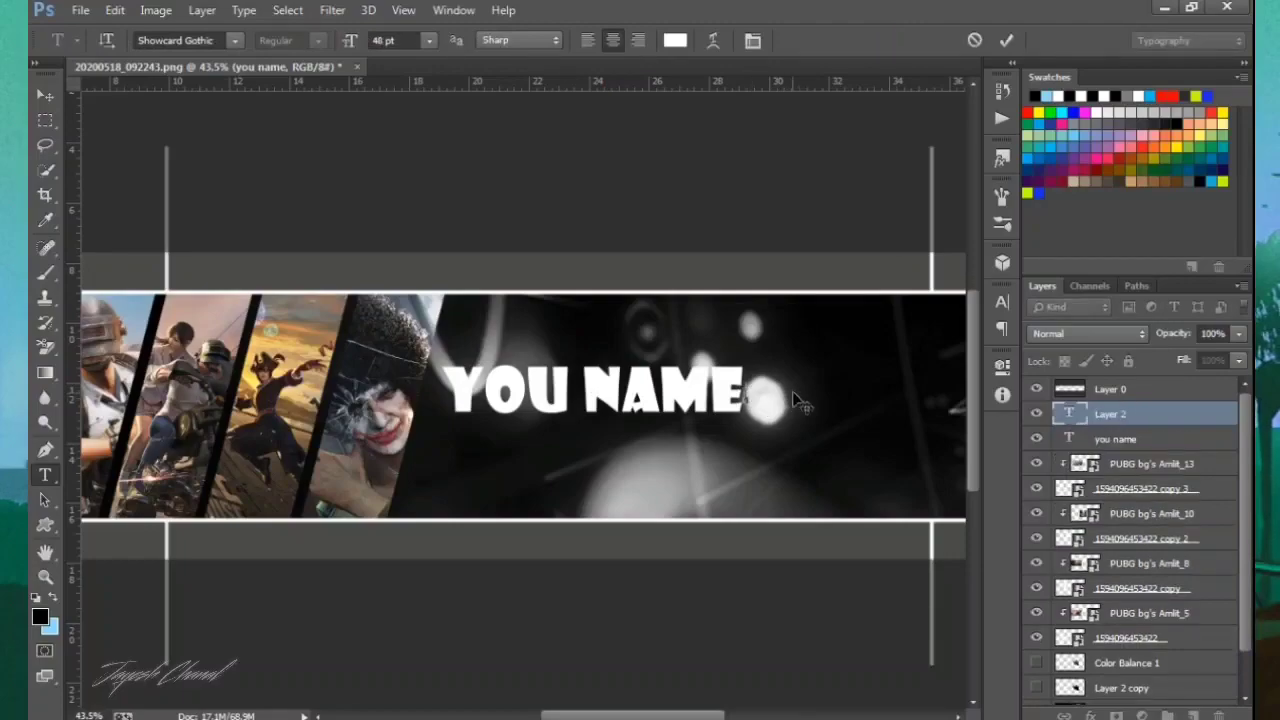
pyautogui.click(975, 40)
pyautogui.moveTo(745, 395); pyautogui.dragTo(343, 64)
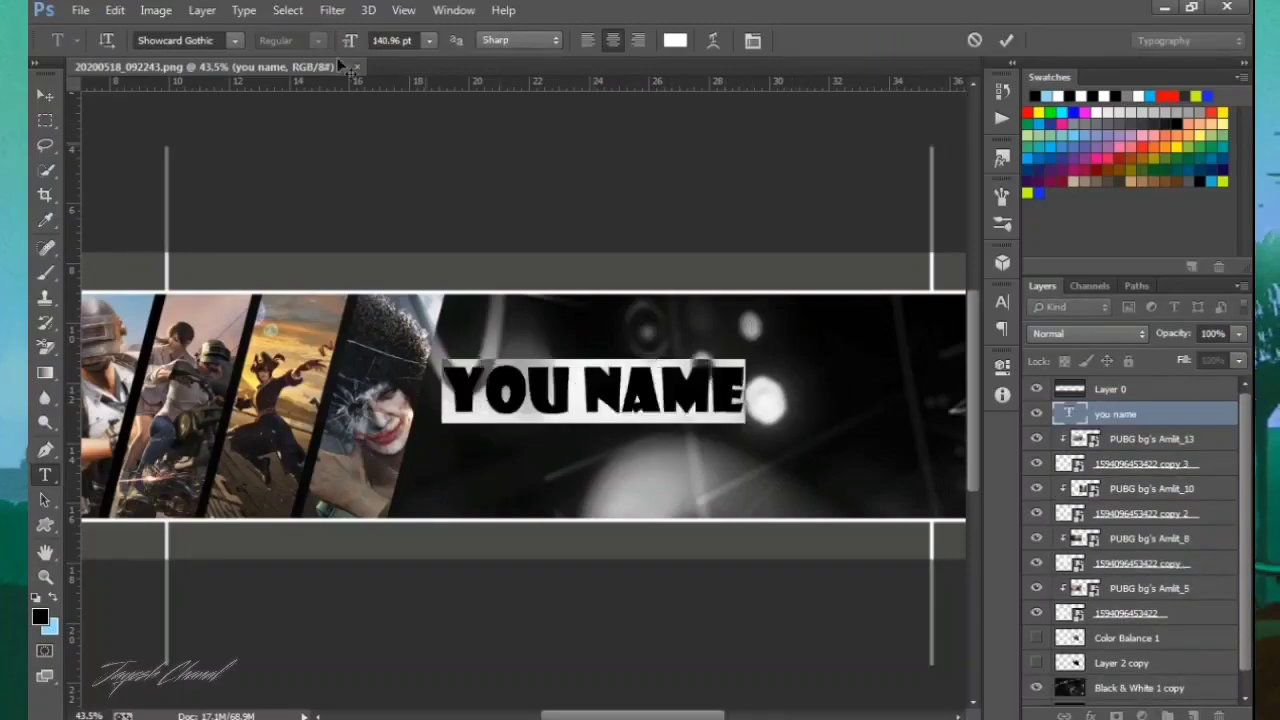
pyautogui.click(234, 40)
pyautogui.scroll(-3, 360, 220)
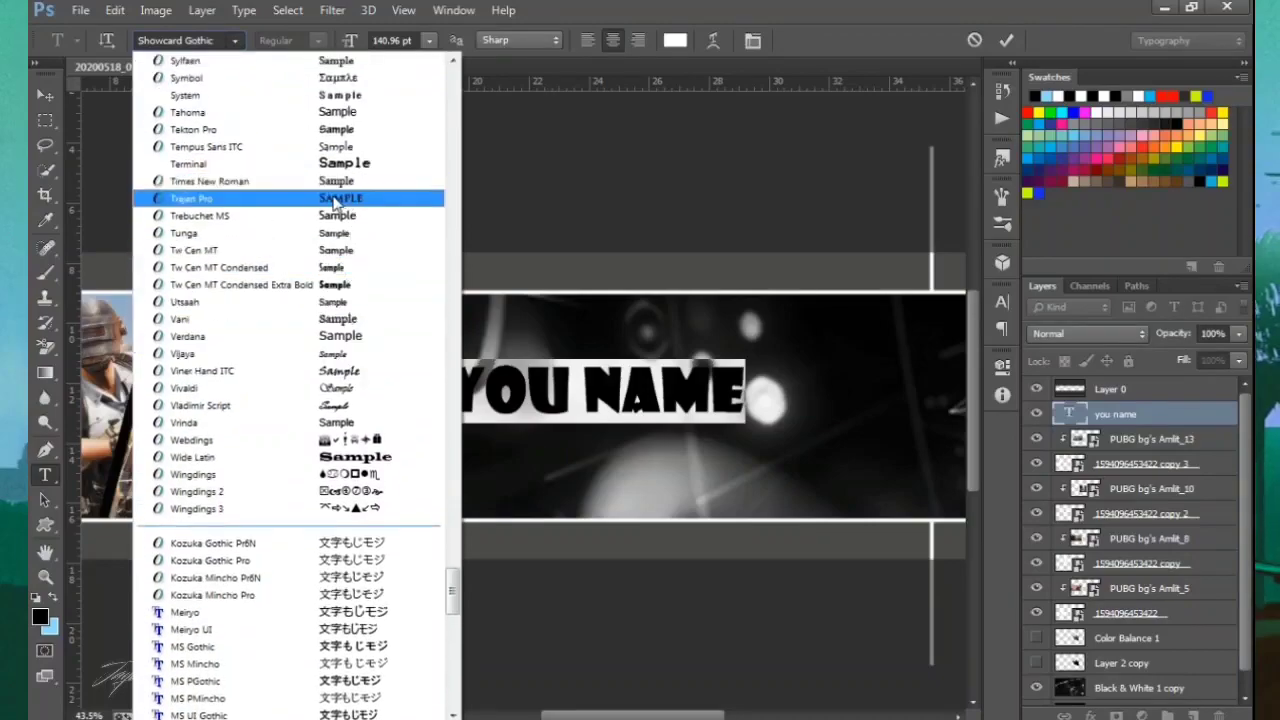
pyautogui.click(363, 200)
pyautogui.click(234, 40)
pyautogui.scroll(5, 330, 196)
pyautogui.scroll(2, 330, 196)
pyautogui.click(338, 188)
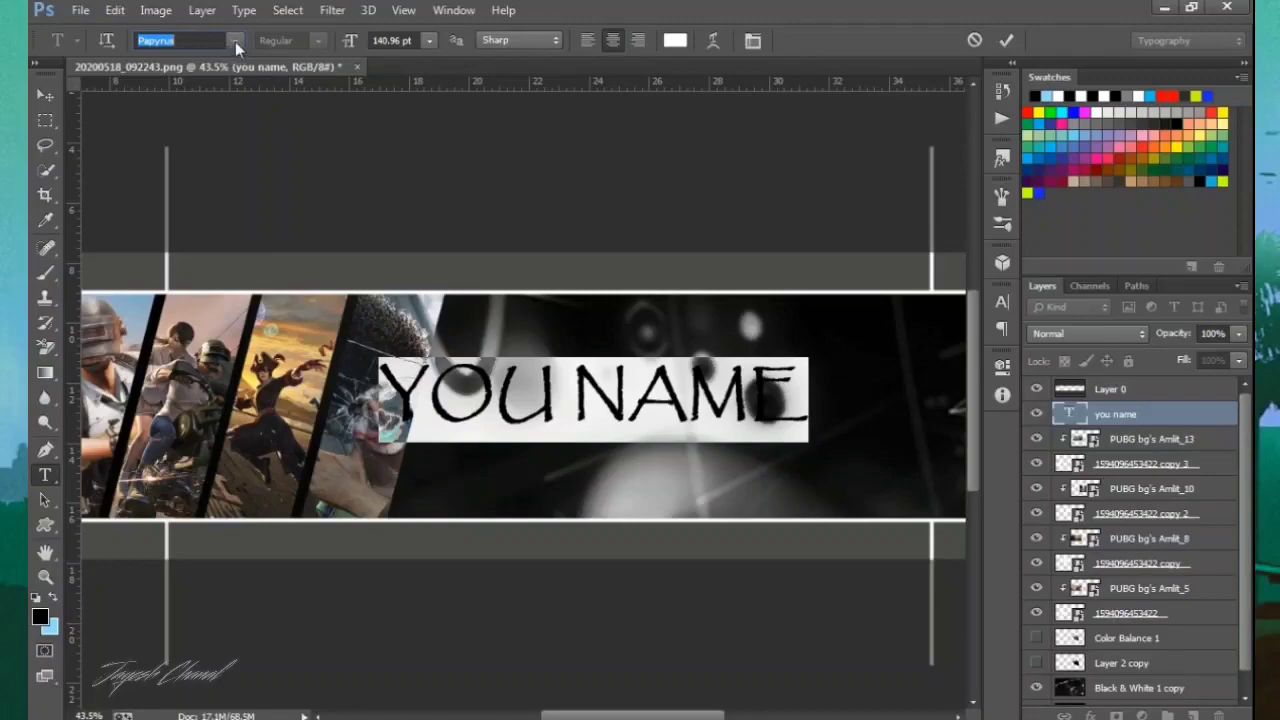
# Set the font of the YOU NAME text to Lithos Pro.
pyautogui.click(234, 40)
pyautogui.scroll(5, 360, 214)
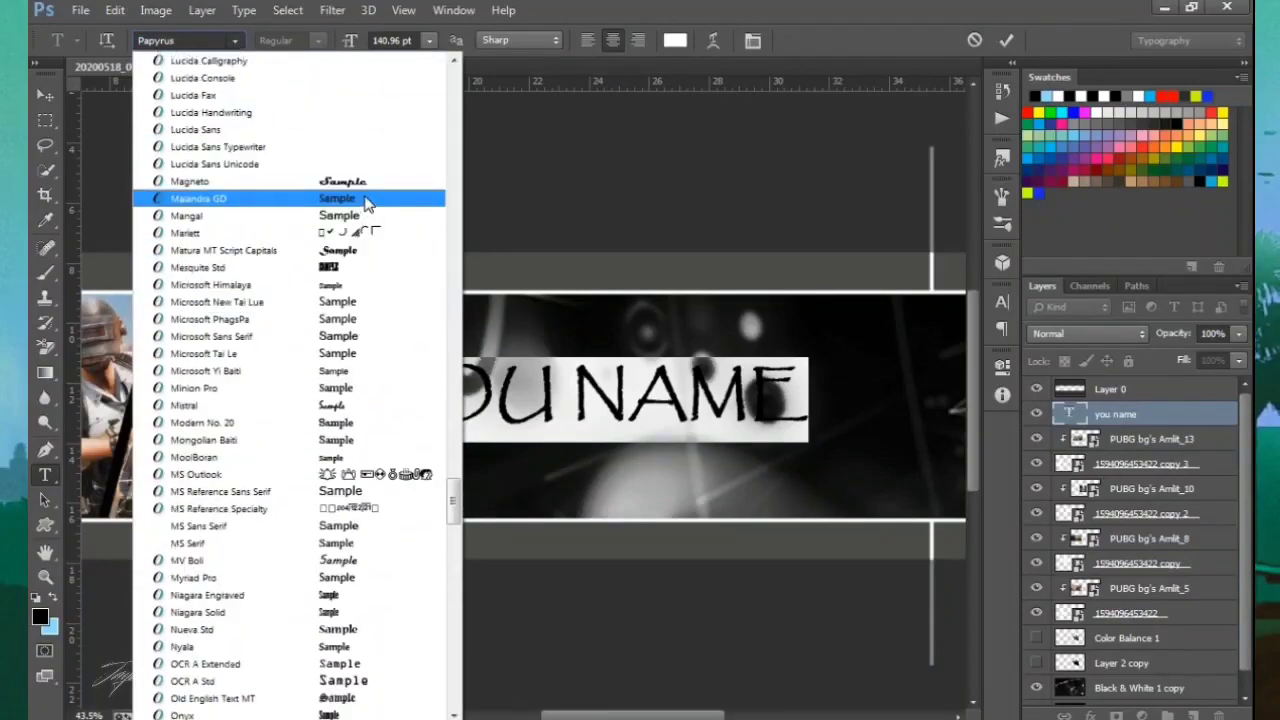
pyautogui.scroll(5, 363, 215)
pyautogui.click(363, 226)
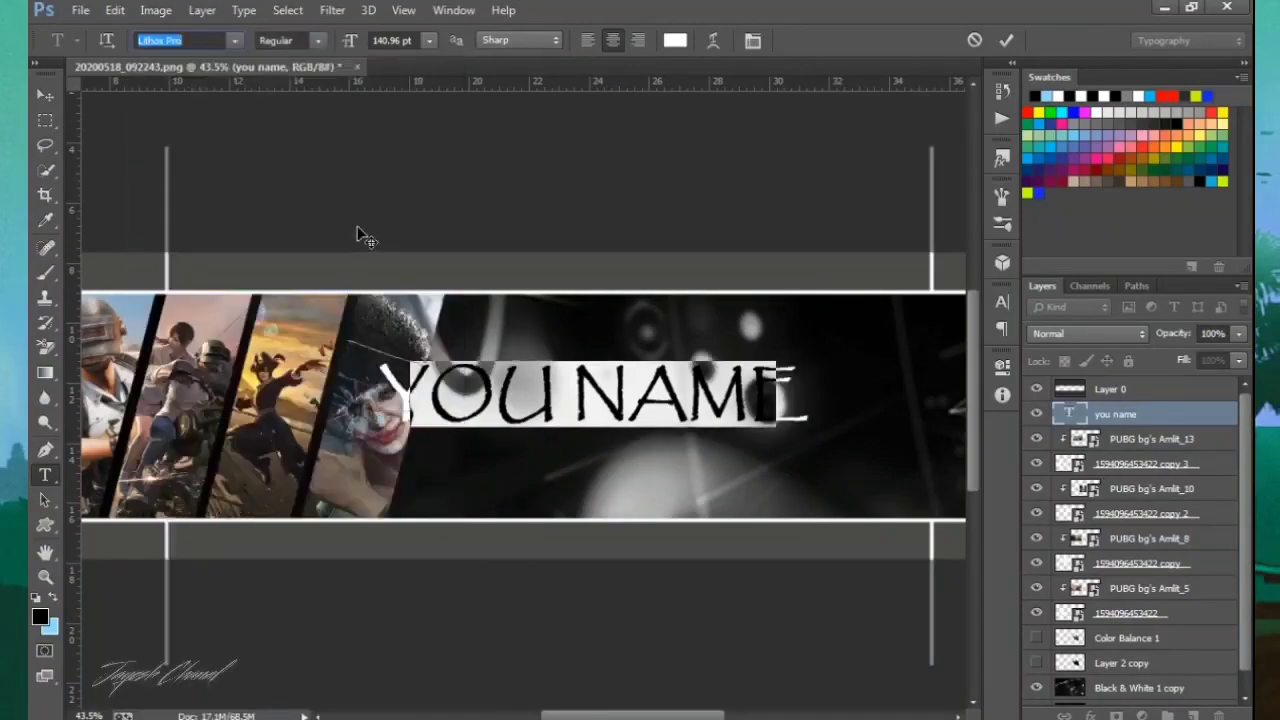
pyautogui.click(1006, 40)
# Scale the YOU NAME text to about 116% and place it beside the joker stripe, clear of the image.
pyautogui.hotkey('ctrl', 't')
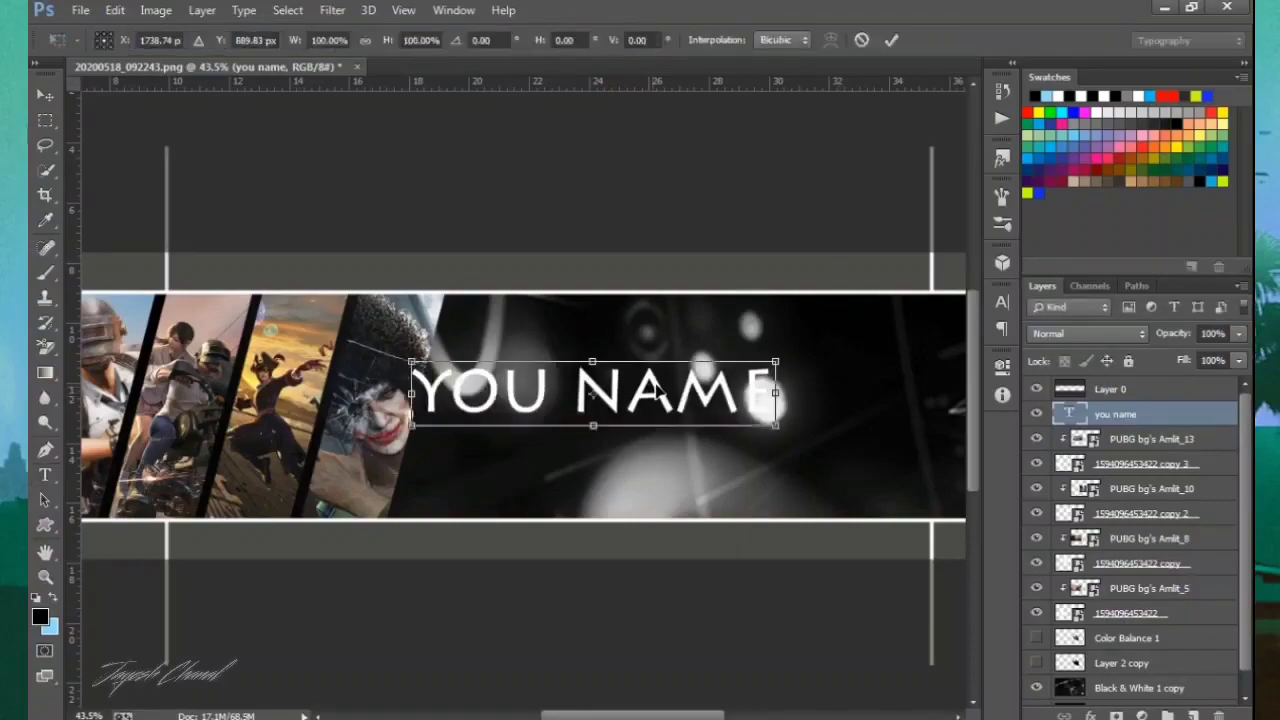
pyautogui.moveTo(617, 384); pyautogui.dragTo(664, 393)
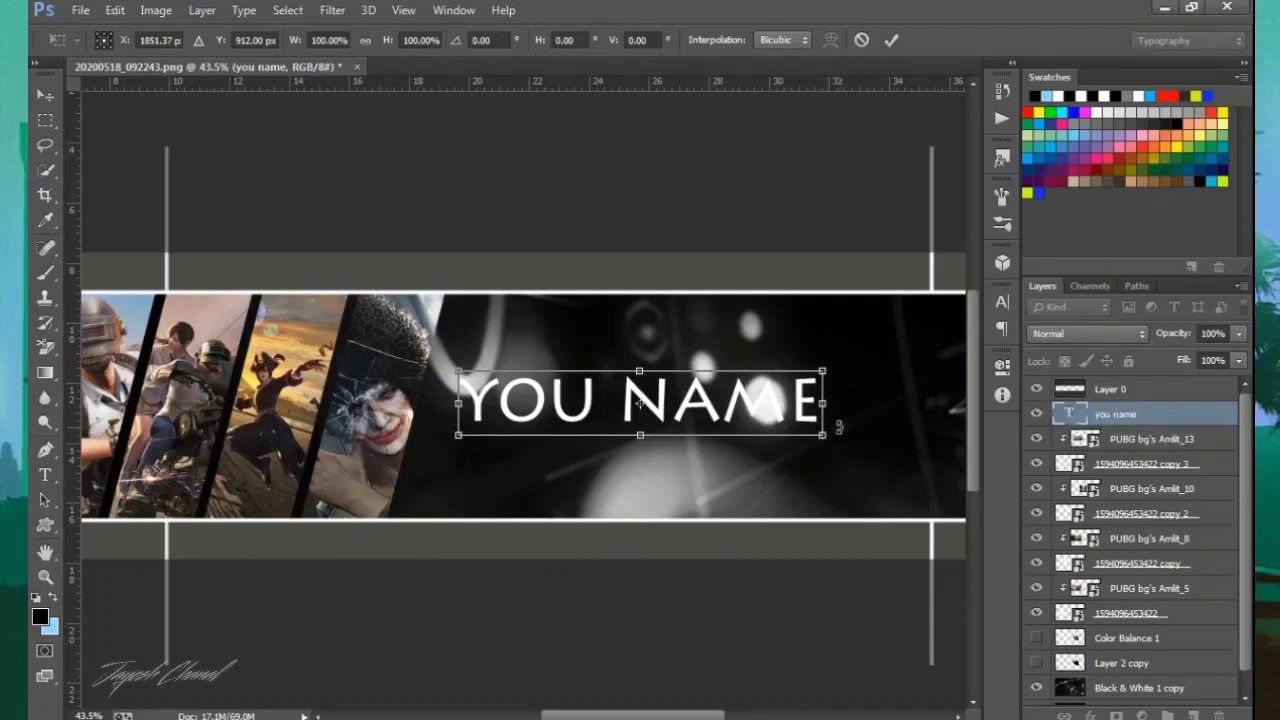
pyautogui.moveTo(829, 436); pyautogui.dragTo(870, 440)
pyautogui.moveTo(714, 400); pyautogui.dragTo(695, 388)
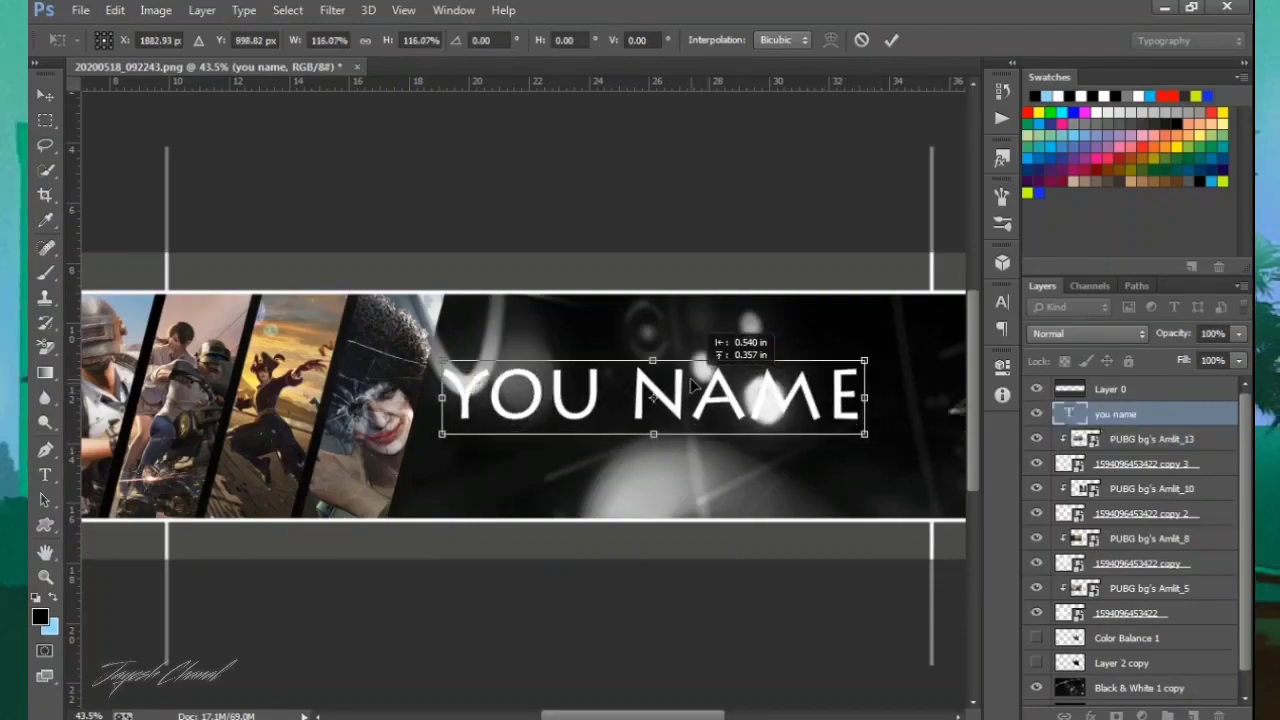
pyautogui.click(892, 40)
# Add the text CHANNEL NAME YOUR in white 48 pt Lithos Pro below the YOU NAME text.
pyautogui.click(580, 458)
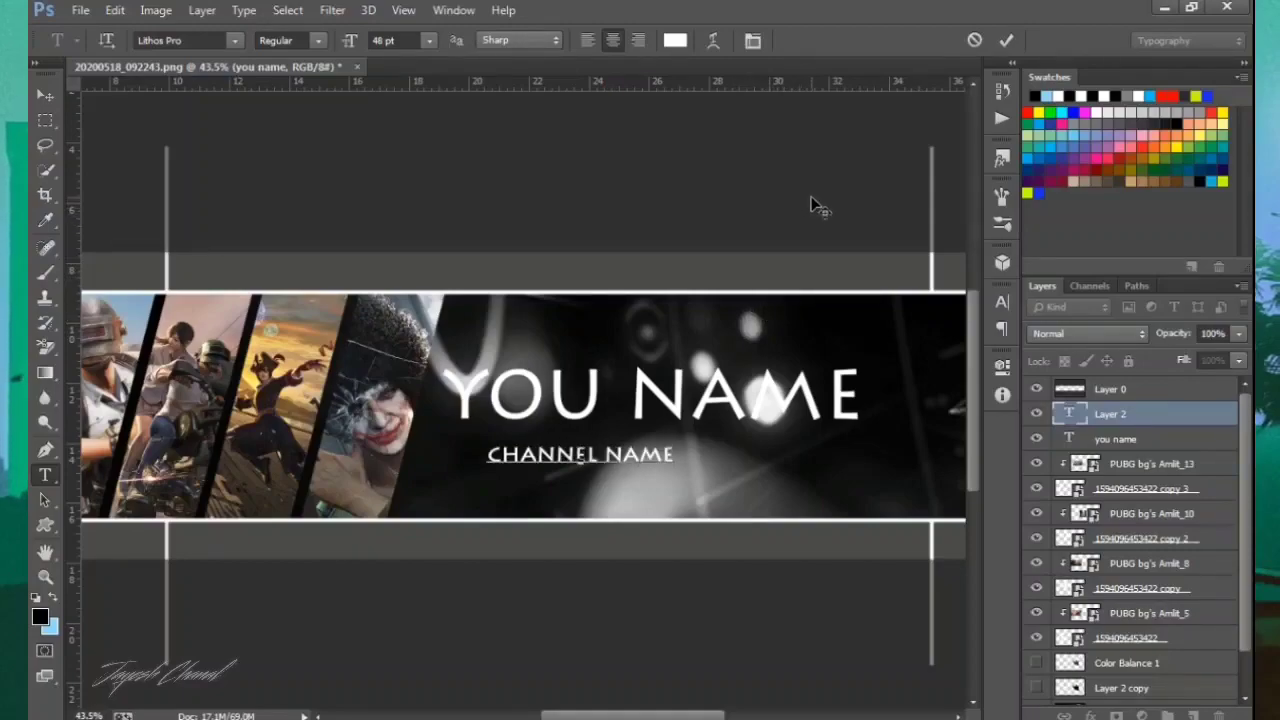
pyautogui.write('channel name yo')
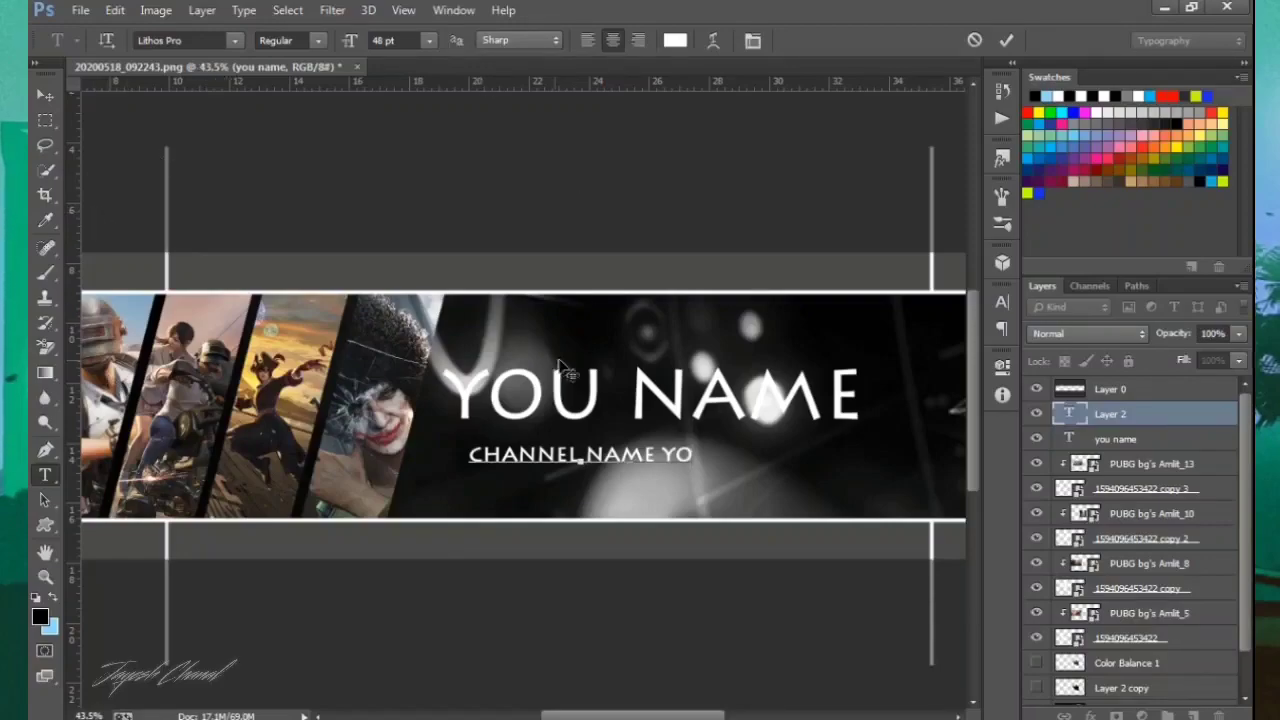
pyautogui.write('ur')
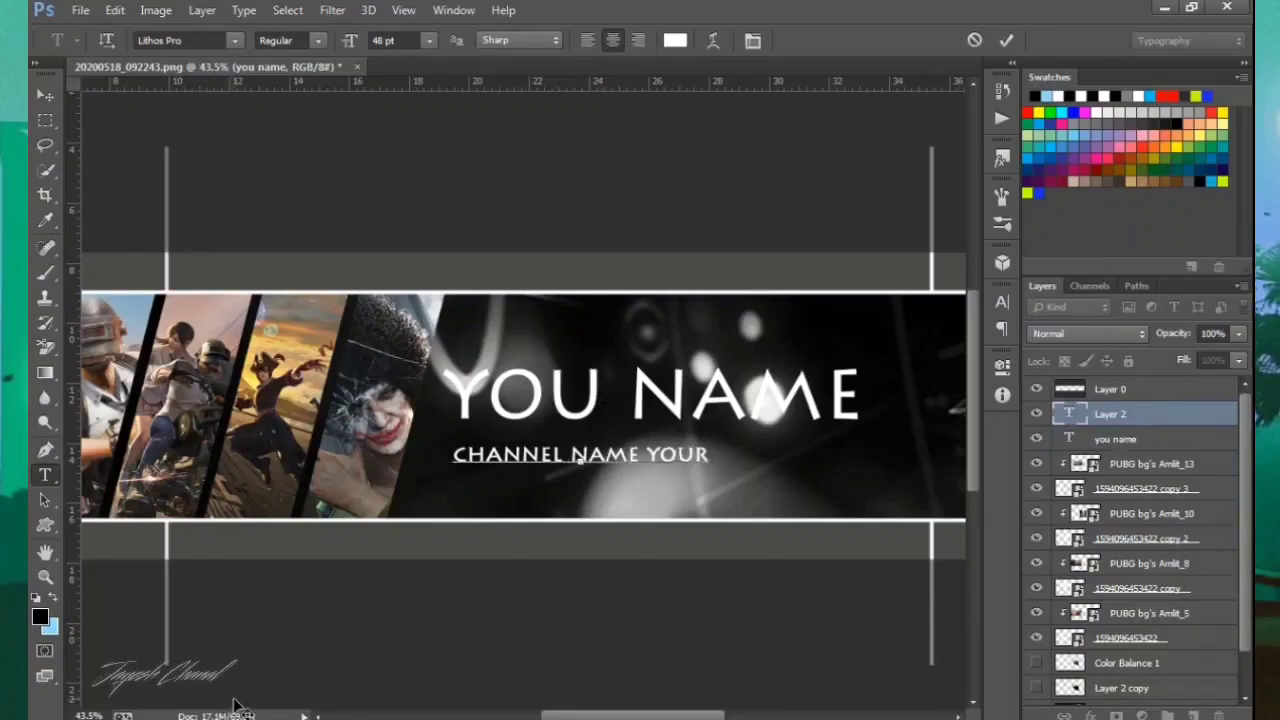
pyautogui.click(1006, 40)
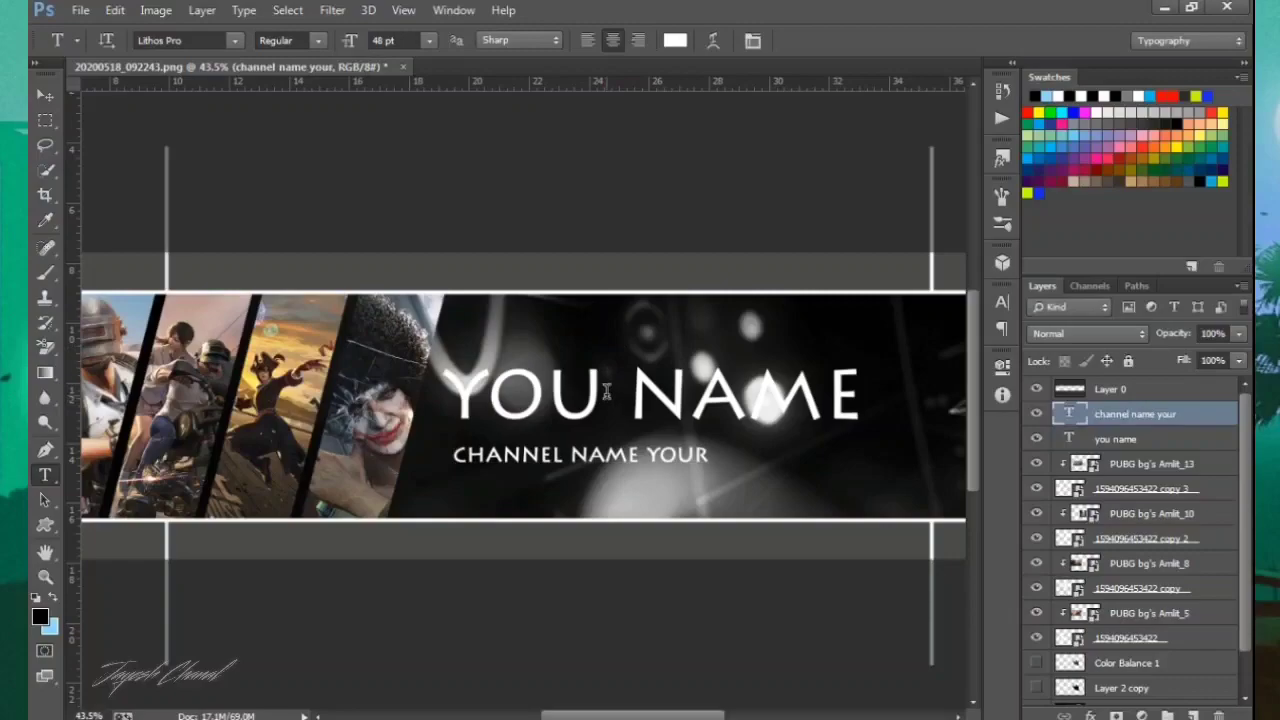
# Correct the YOU NAME text to YOUR NAME and shift it slightly right, clear of the joker stripe.
pyautogui.click(628, 390)
pyautogui.write('r')
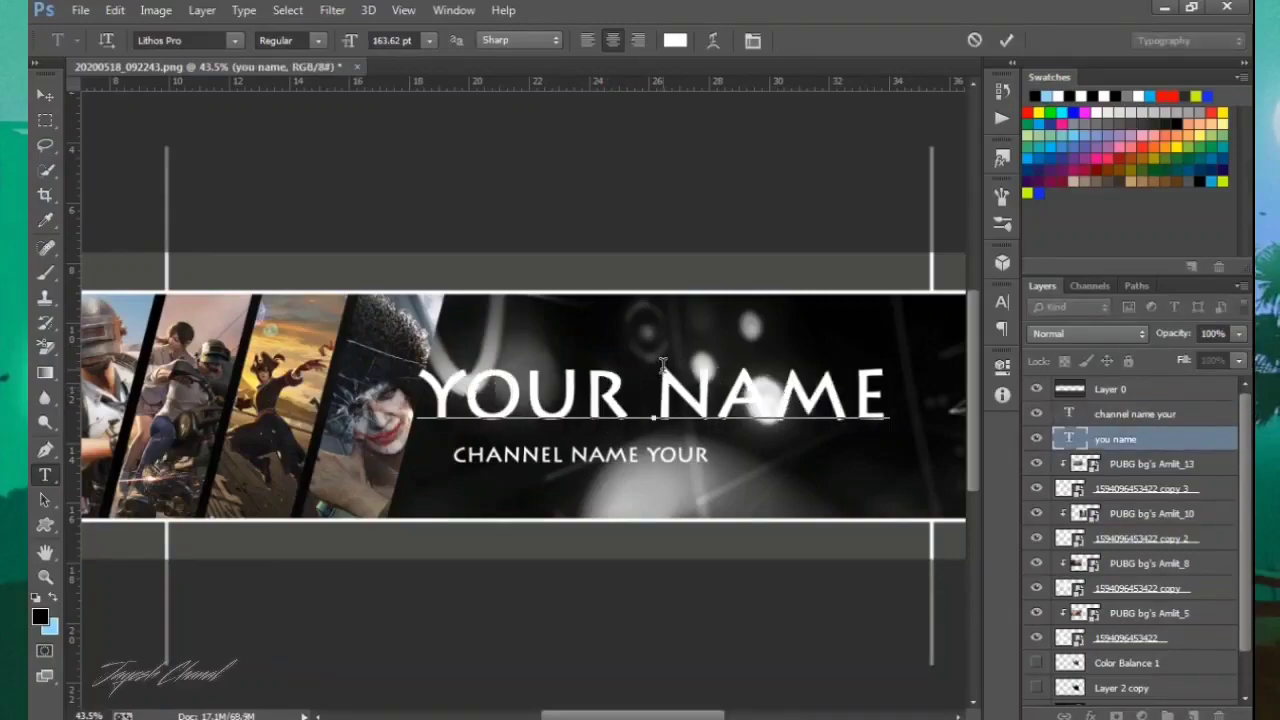
pyautogui.click(1006, 40)
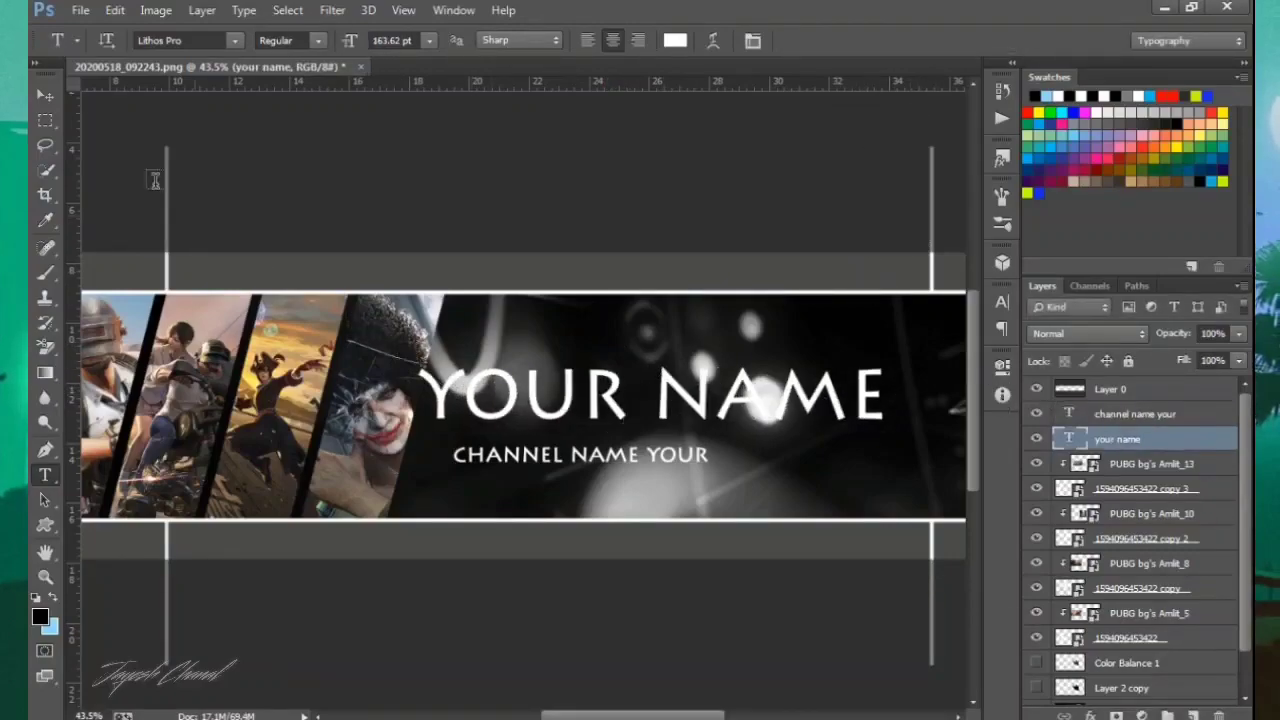
pyautogui.press('v')
pyautogui.moveTo(690, 406); pyautogui.dragTo(712, 409)
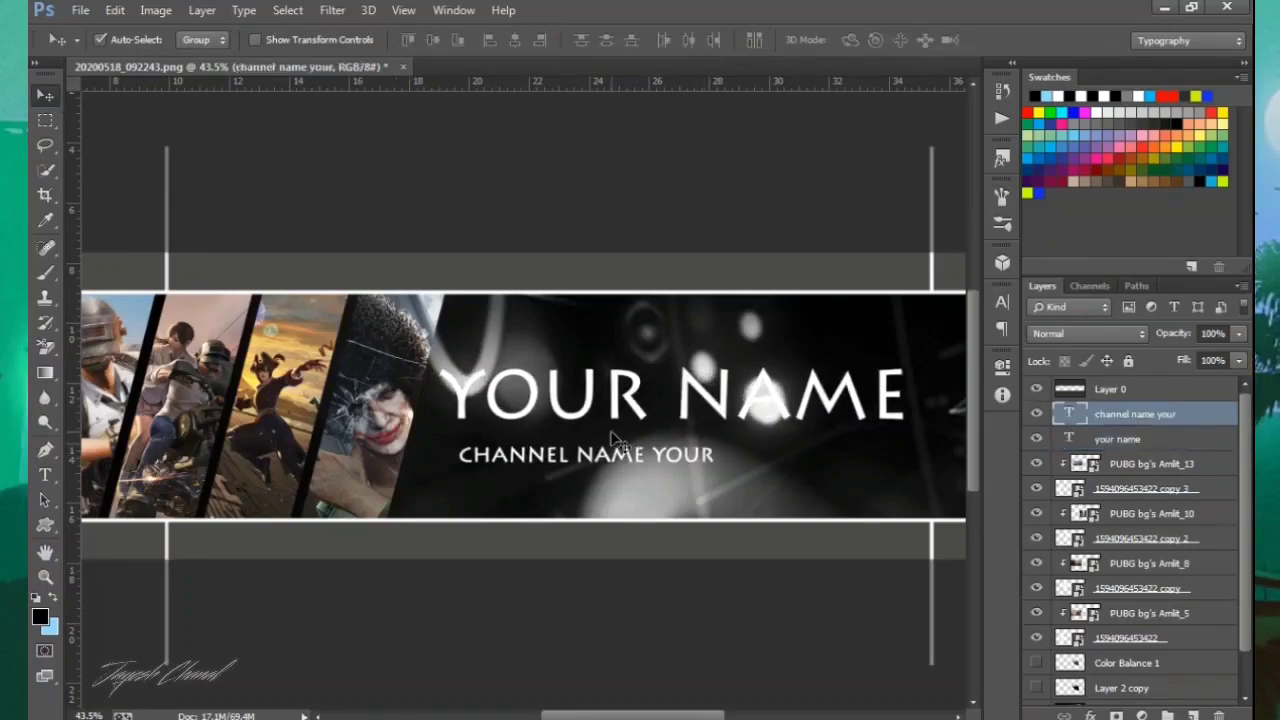